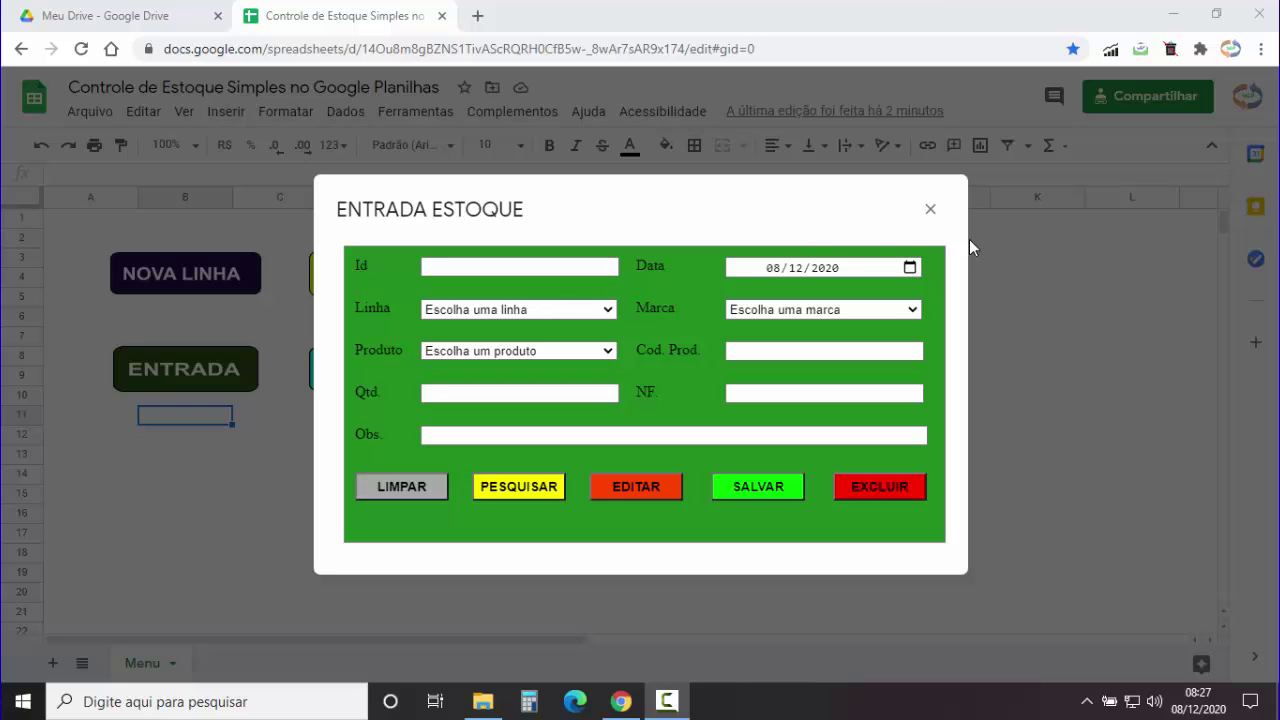
Close the ENTRADA ESTOQUE form to return to the Menu sheet.
left_click(931, 210)
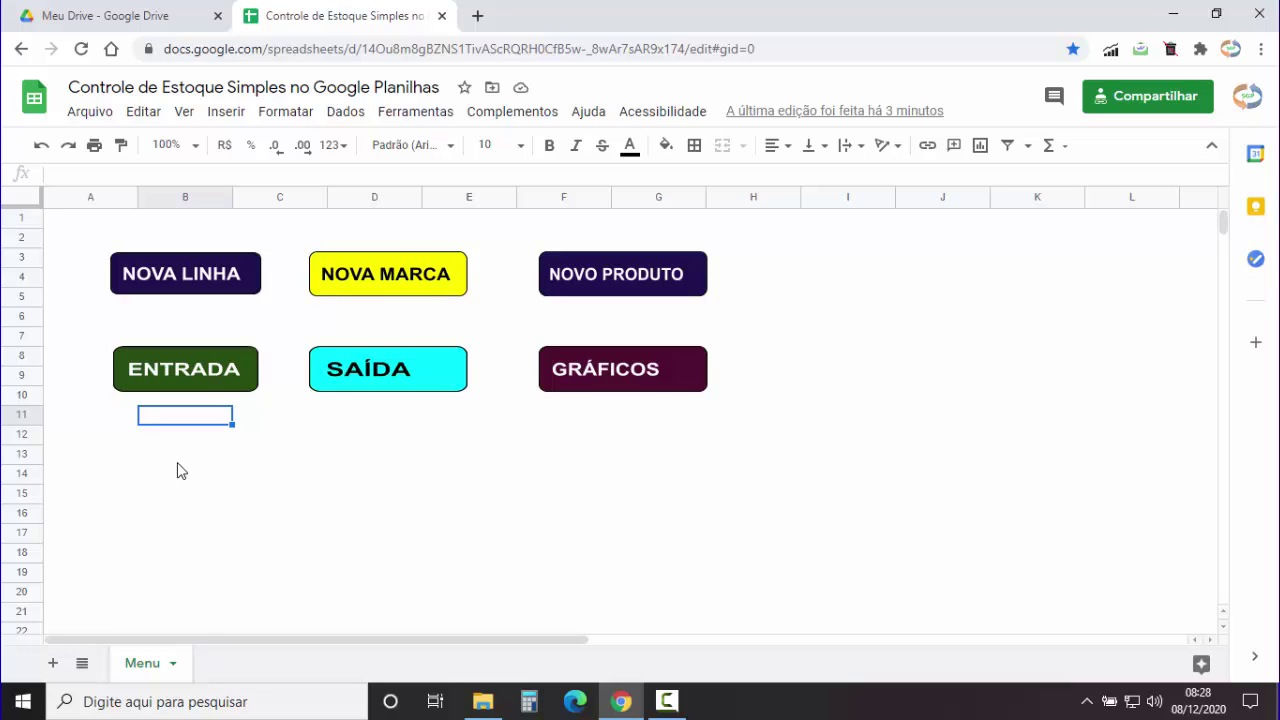
Start a stock entry dated 09/12/2020 for line CELULARES, brand LG, product LG K12.
left_click(178, 373)
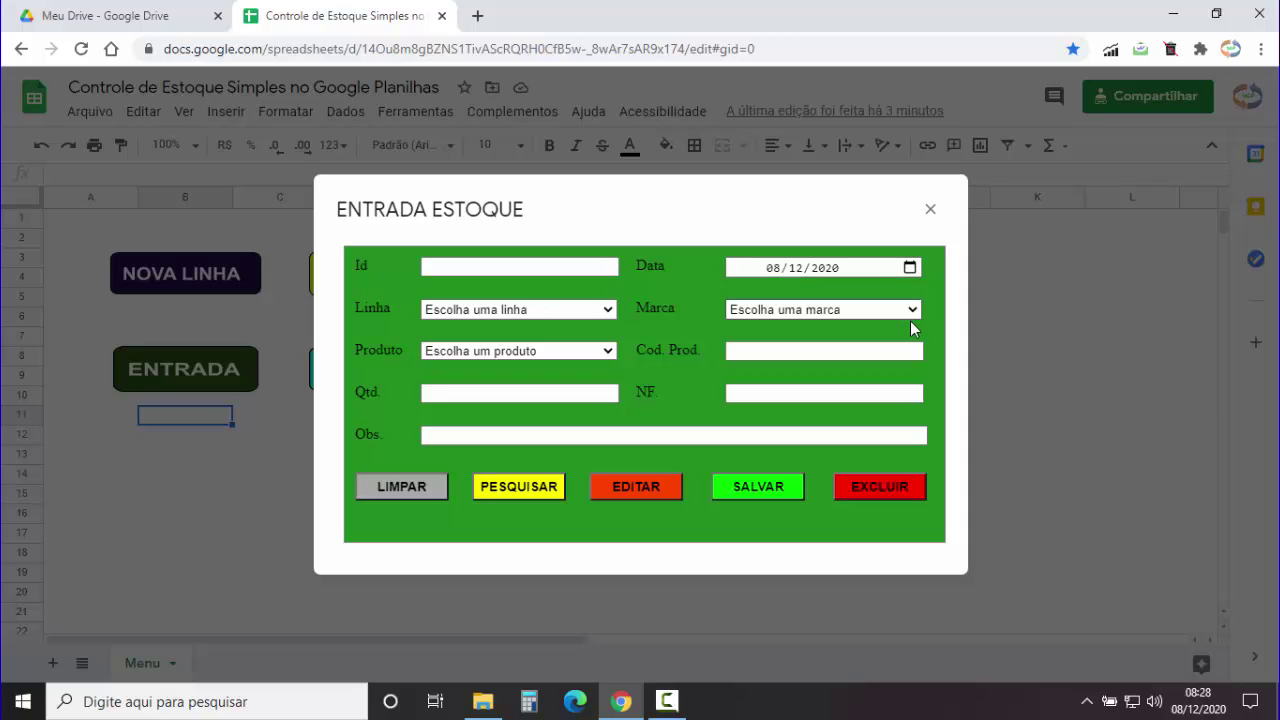
left_click(910, 268)
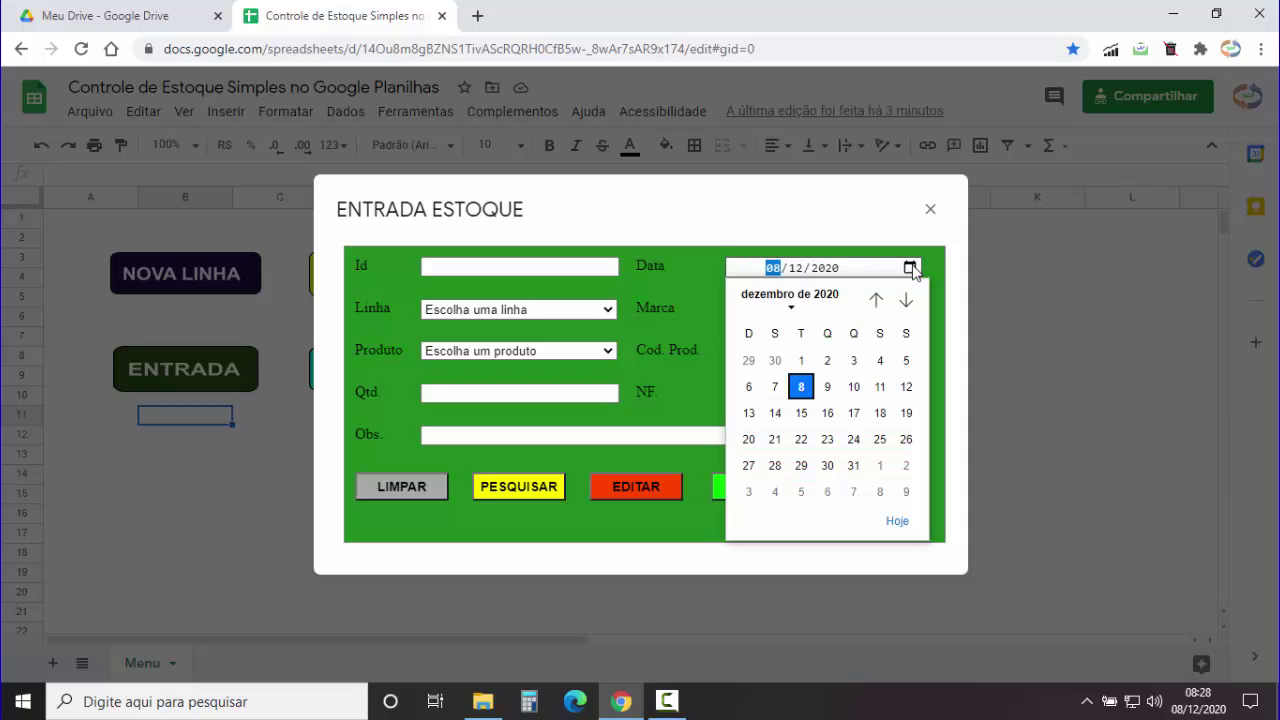
left_click(832, 392)
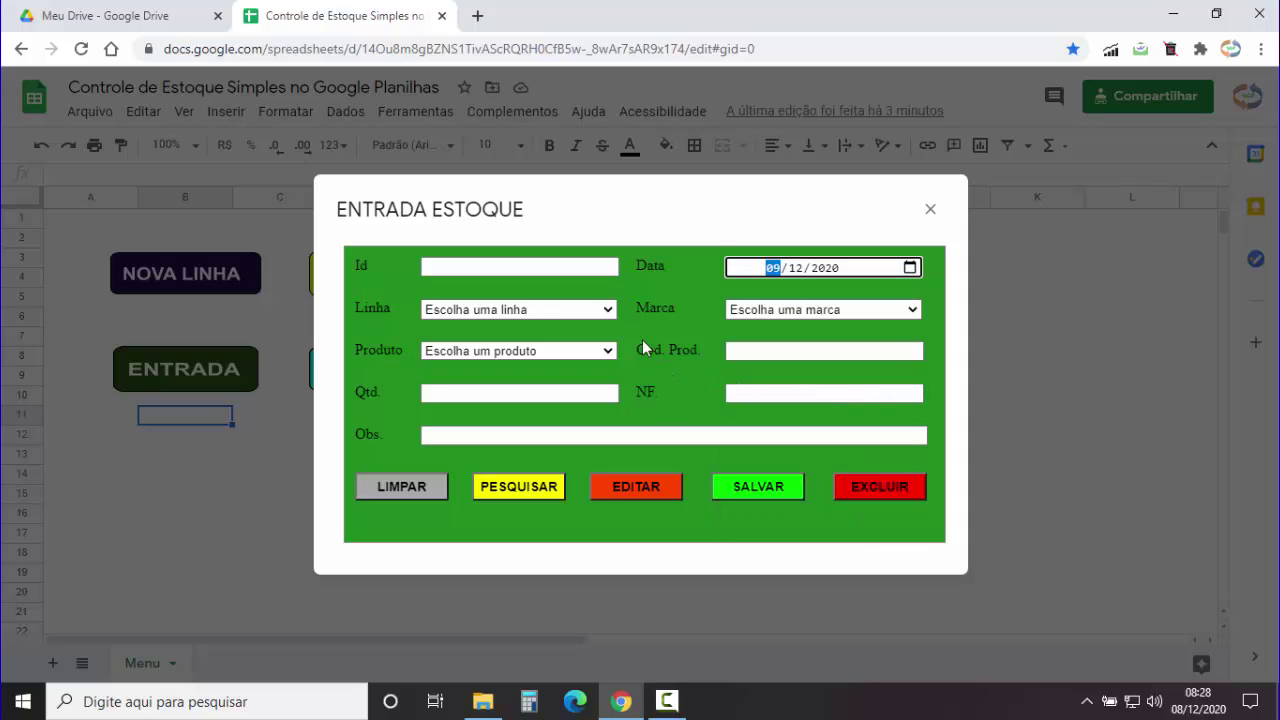
left_click(607, 308)
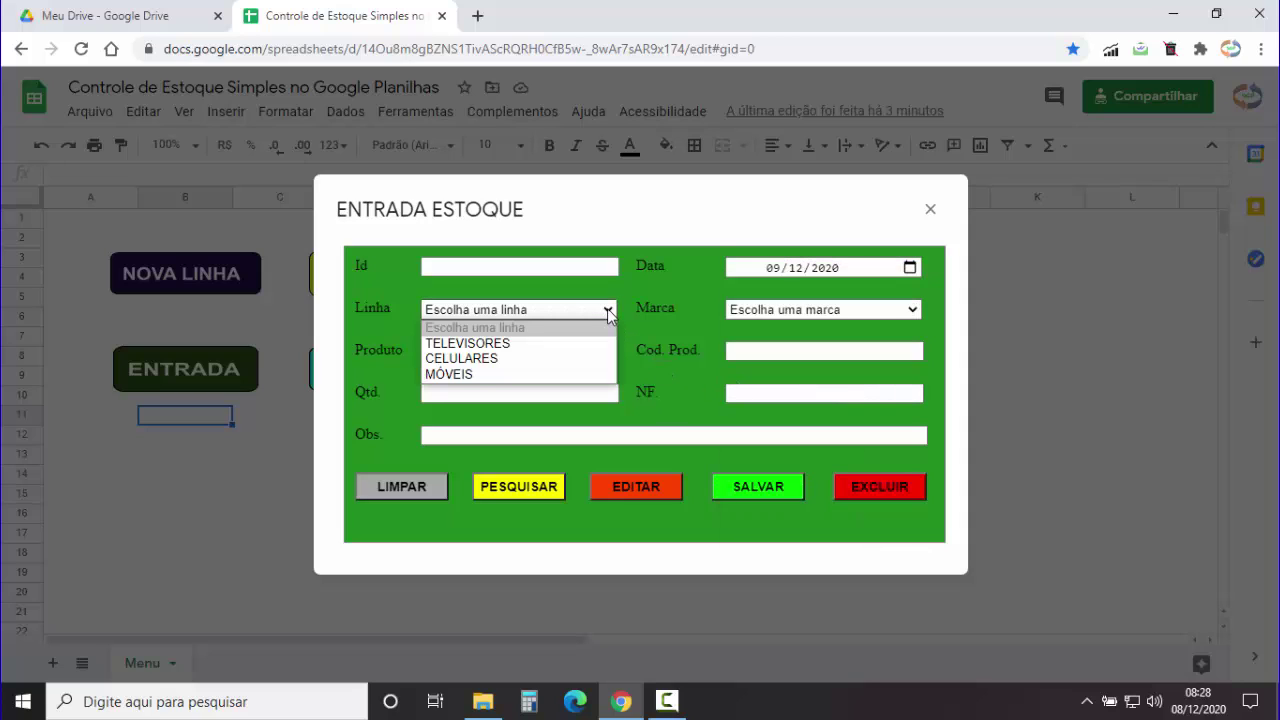
left_click(507, 358)
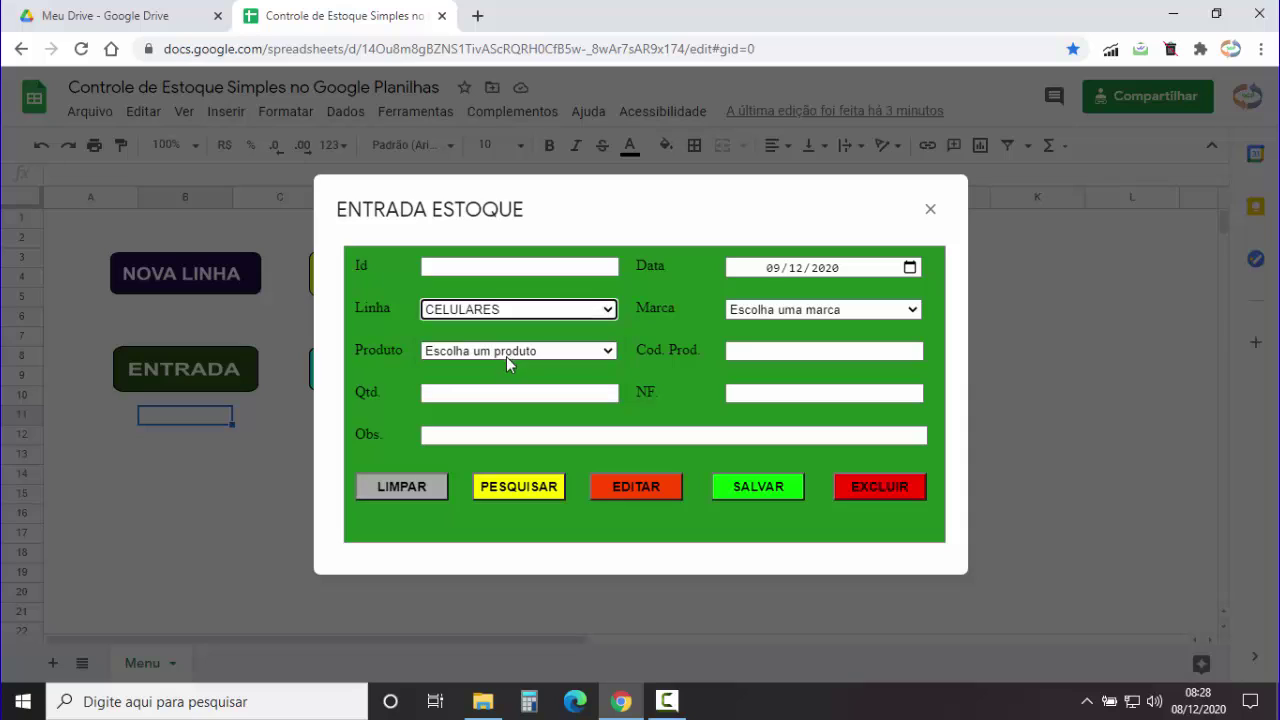
left_click(913, 310)
left_click(782, 341)
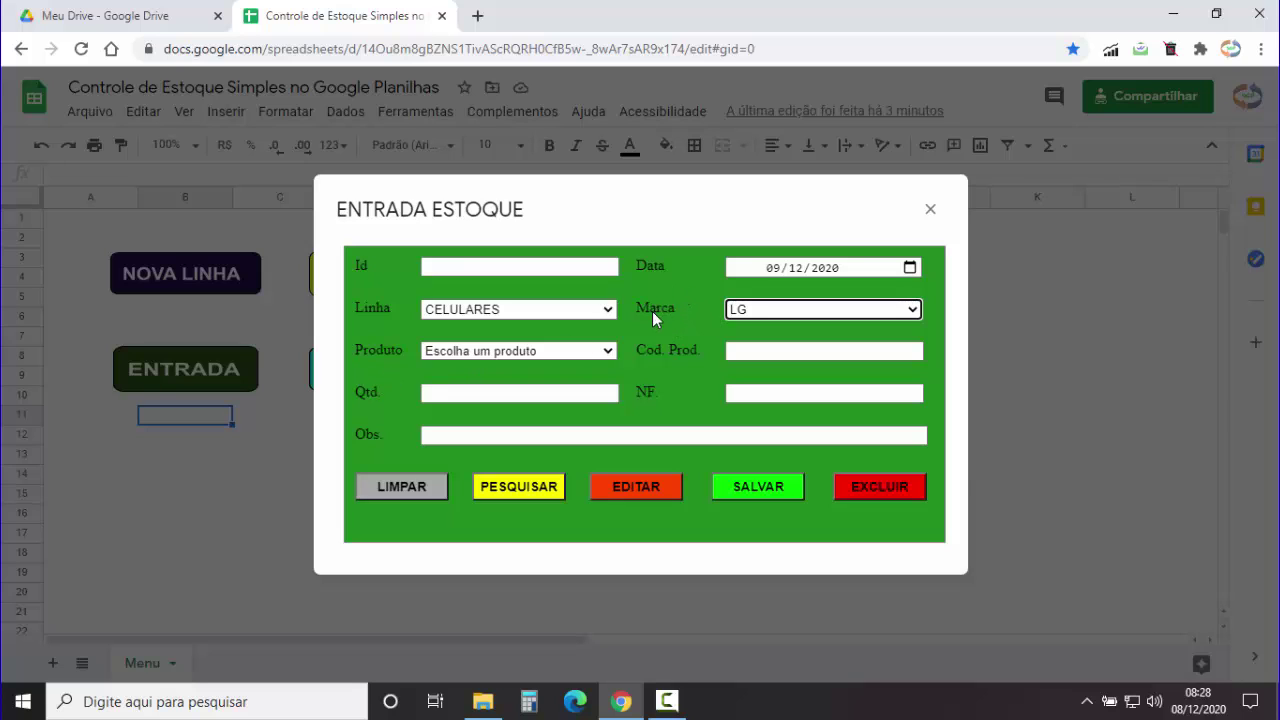
left_click(609, 349)
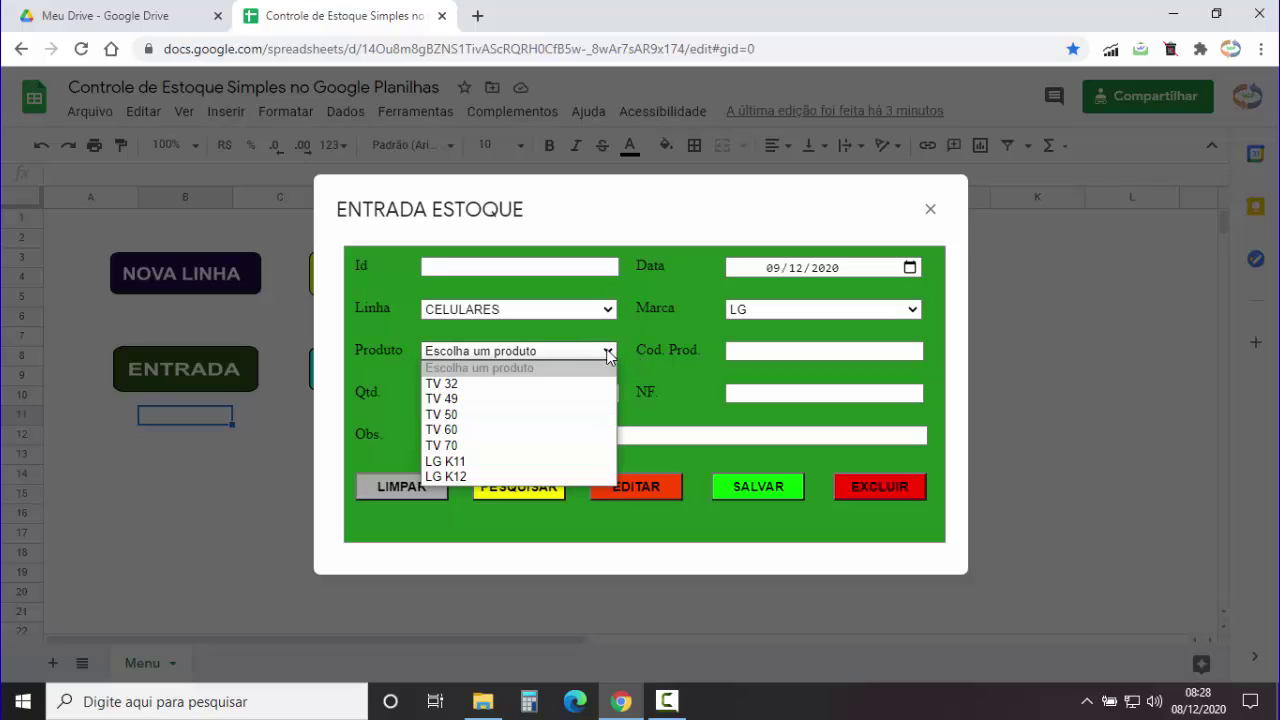
left_click(459, 477)
Enter product code 1, quantity 50, NF 125487 and observation 'FGDFHGF'.
left_click(821, 352)
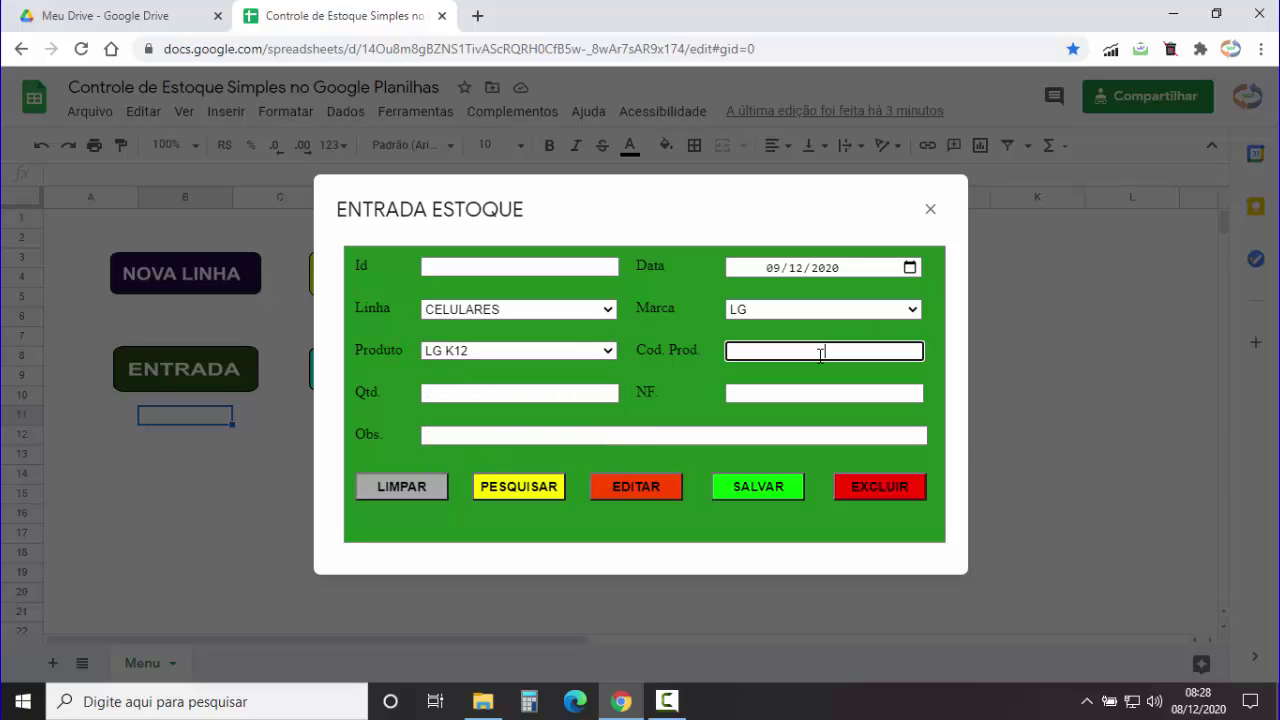
type("1")
left_click(521, 394)
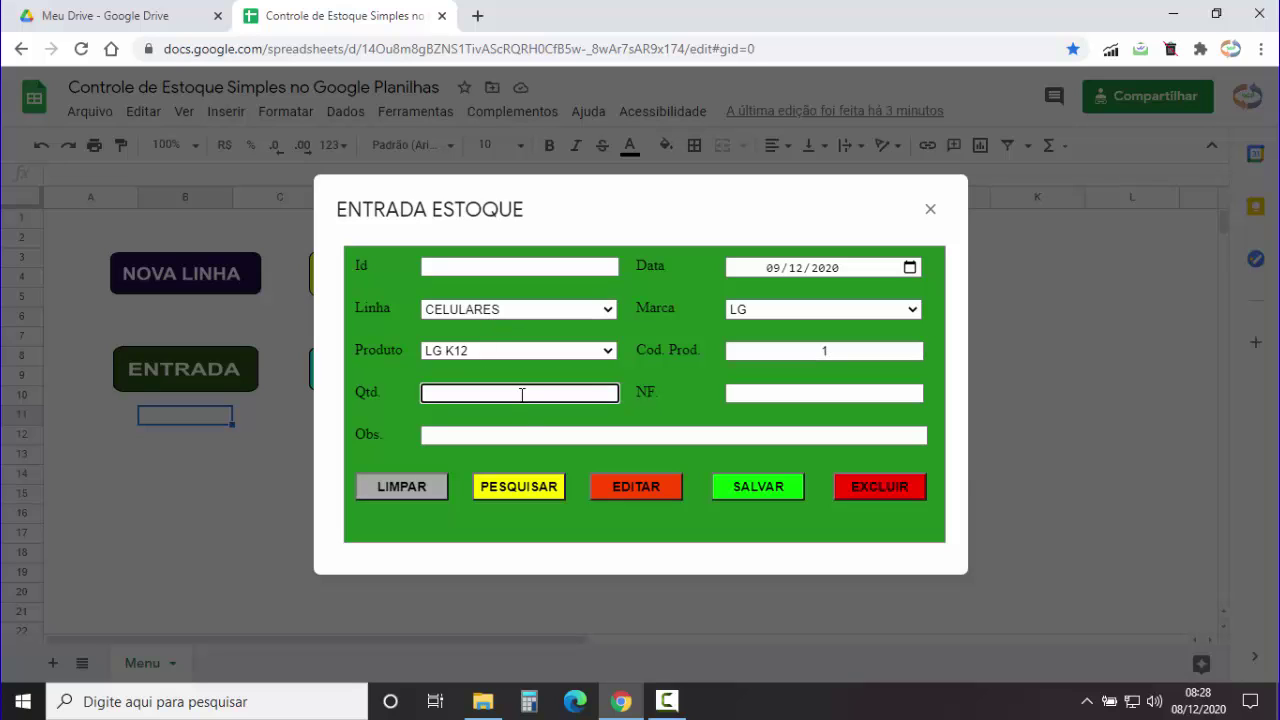
type("50")
left_click(800, 393)
type("12548")
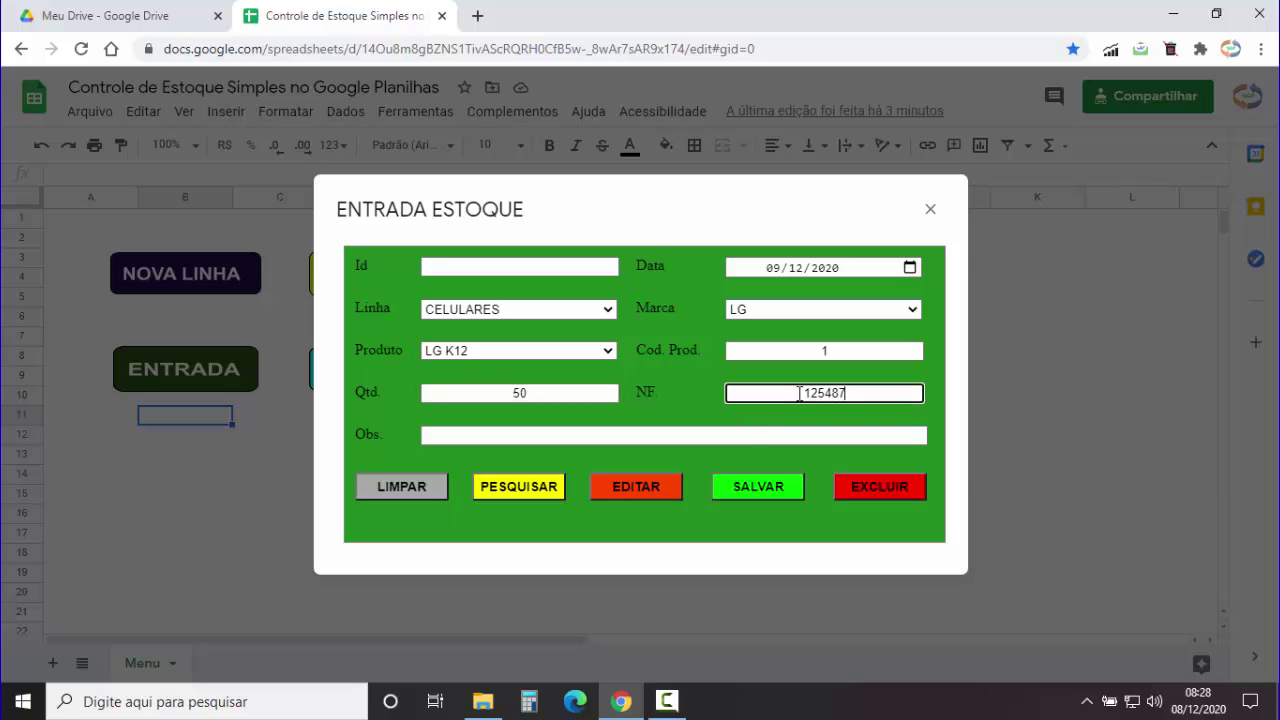
type("7")
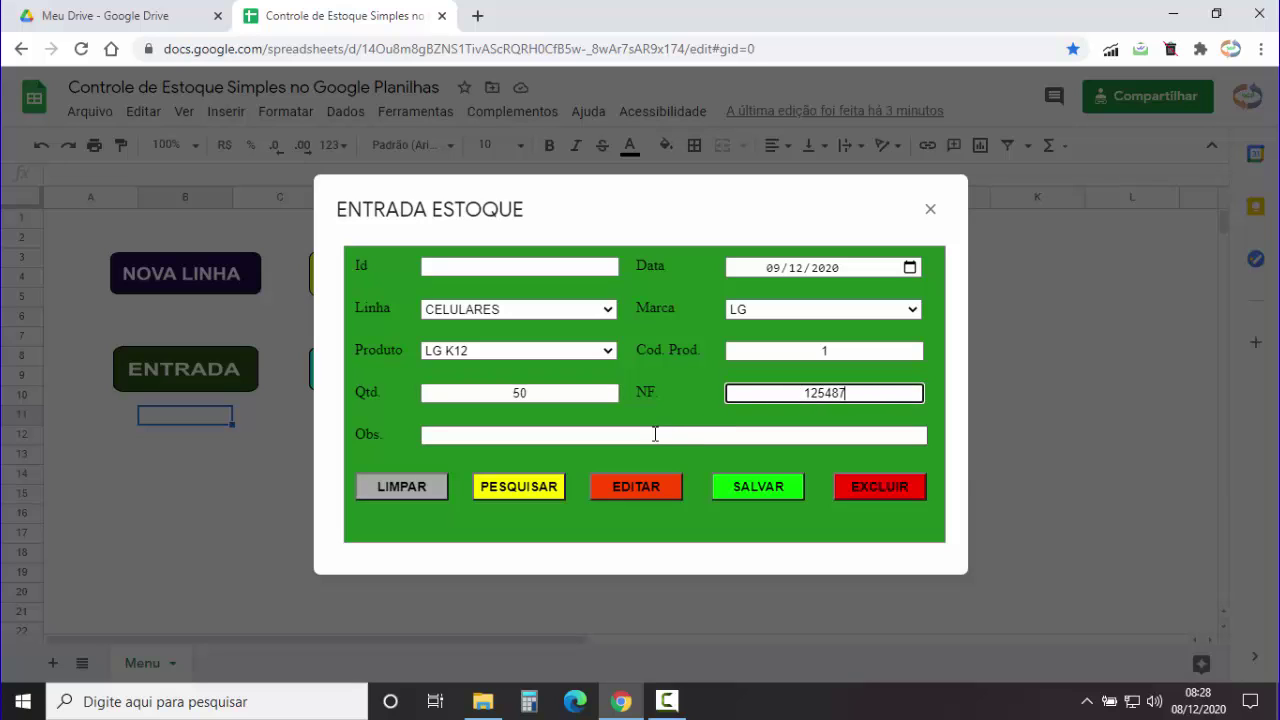
left_click(656, 435)
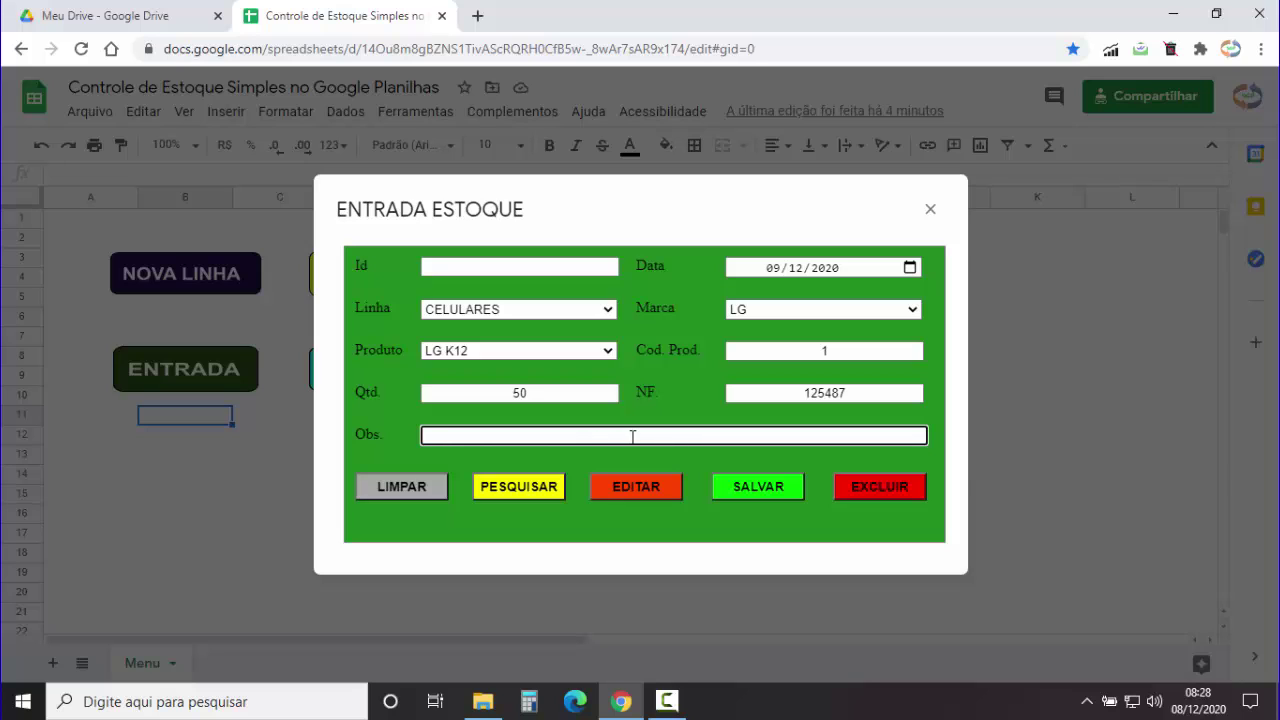
type("FGDFHGF")
Save the stock entry, acknowledge the success message and close the form.
left_click(753, 492)
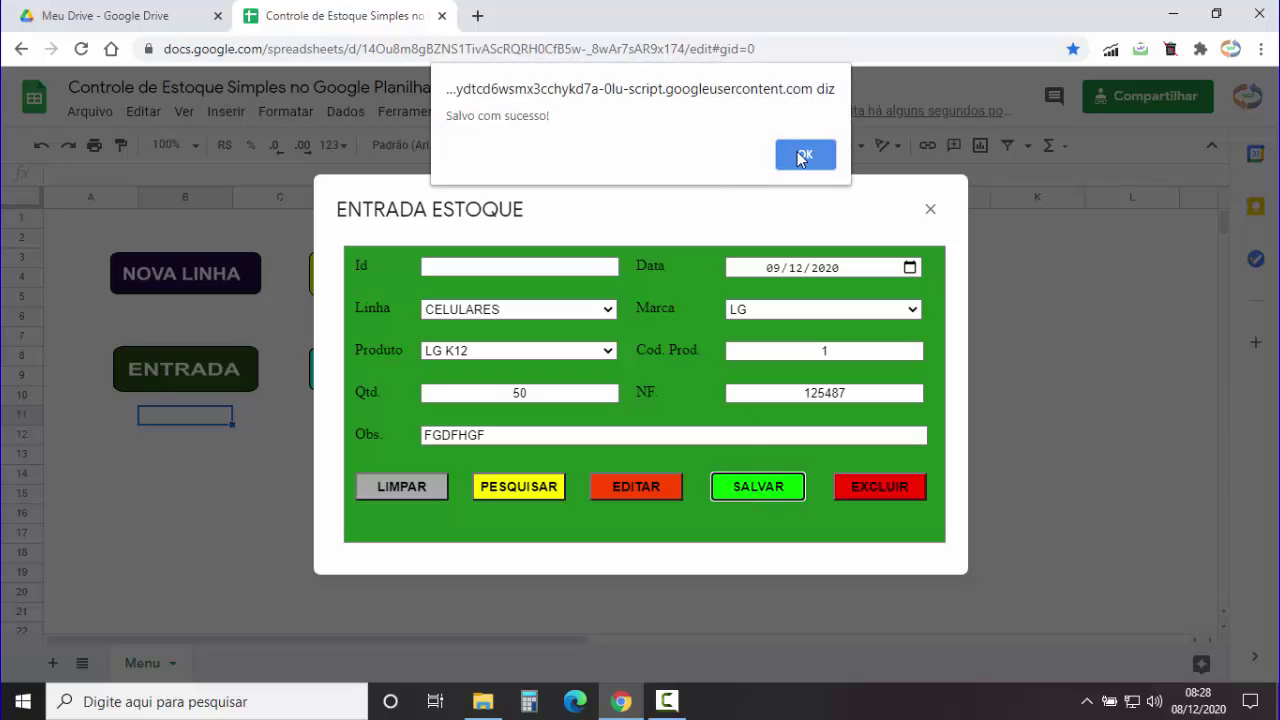
left_click(799, 158)
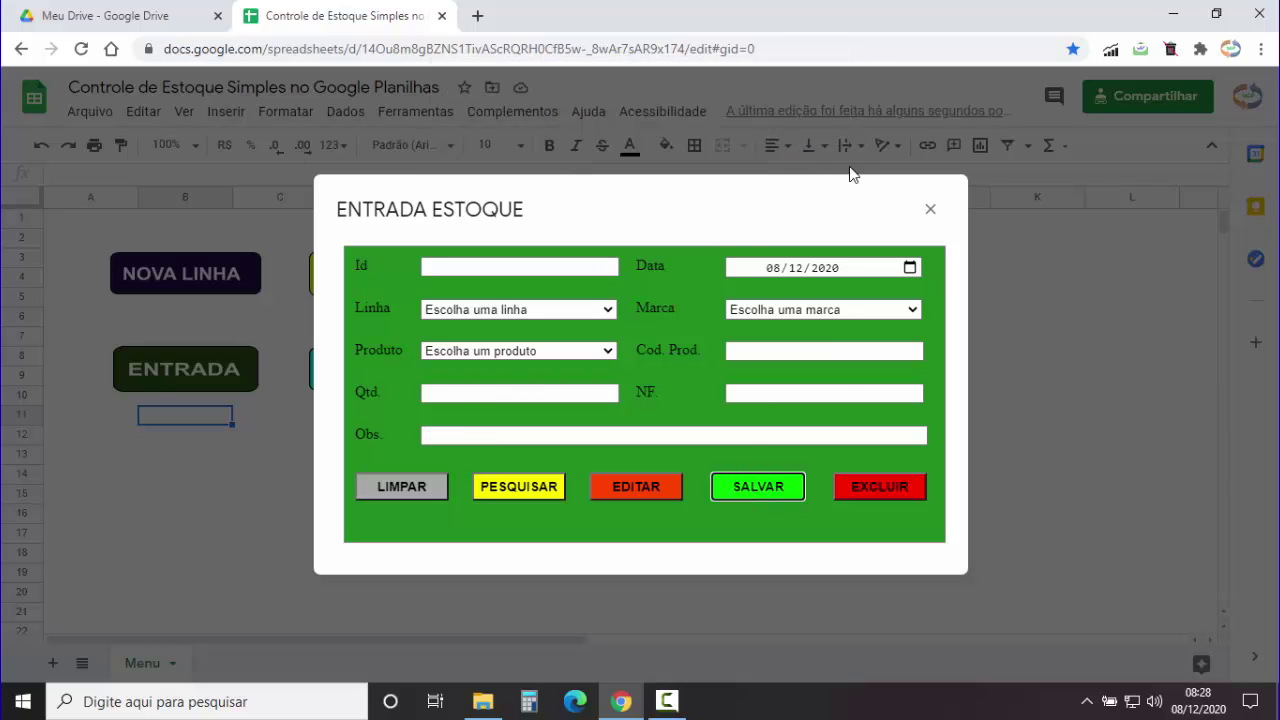
left_click(933, 212)
Switch to the Entradas sheet and check the LG K12 product and quantity in row 1007.
left_click(84, 663)
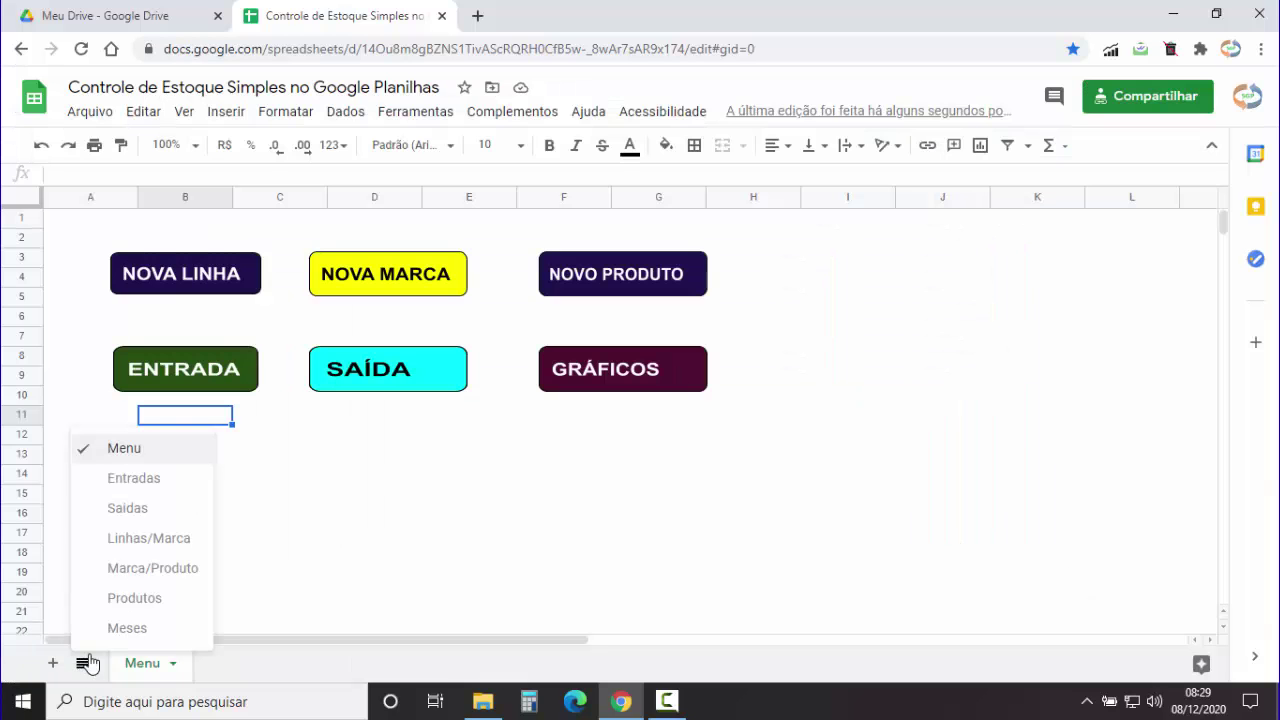
left_click(150, 490)
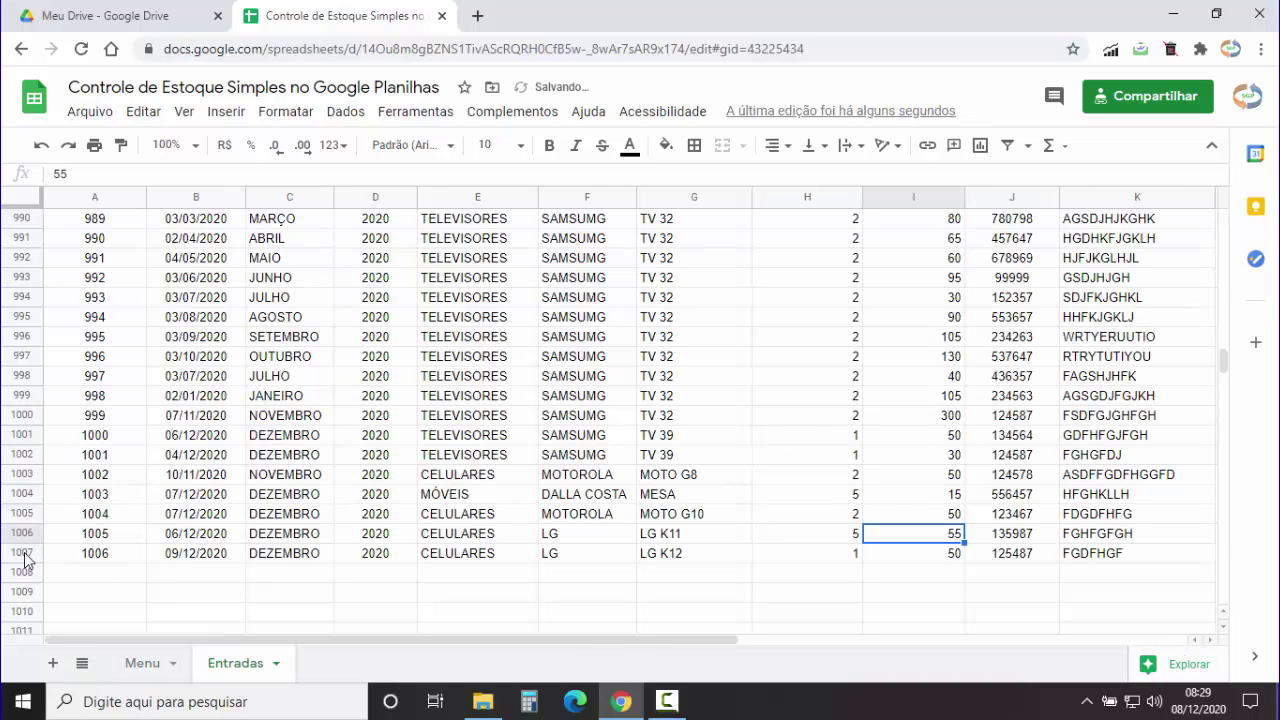
left_click(24, 555)
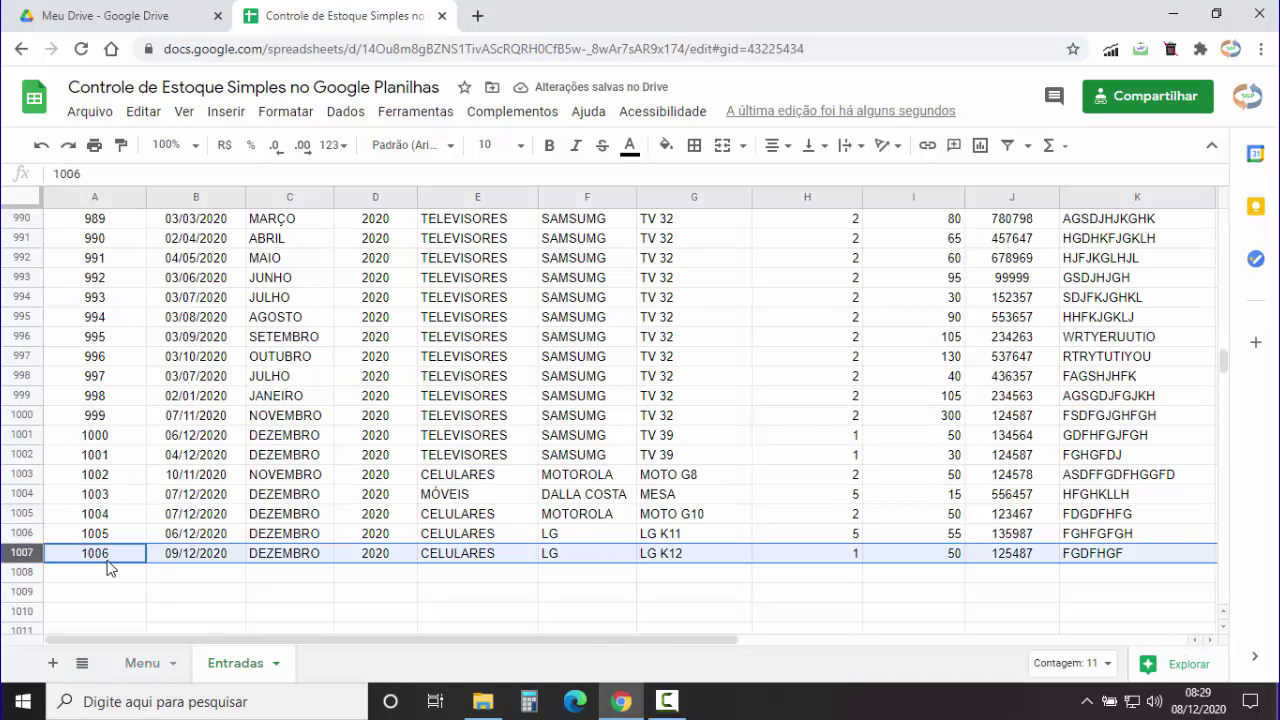
left_click(682, 556)
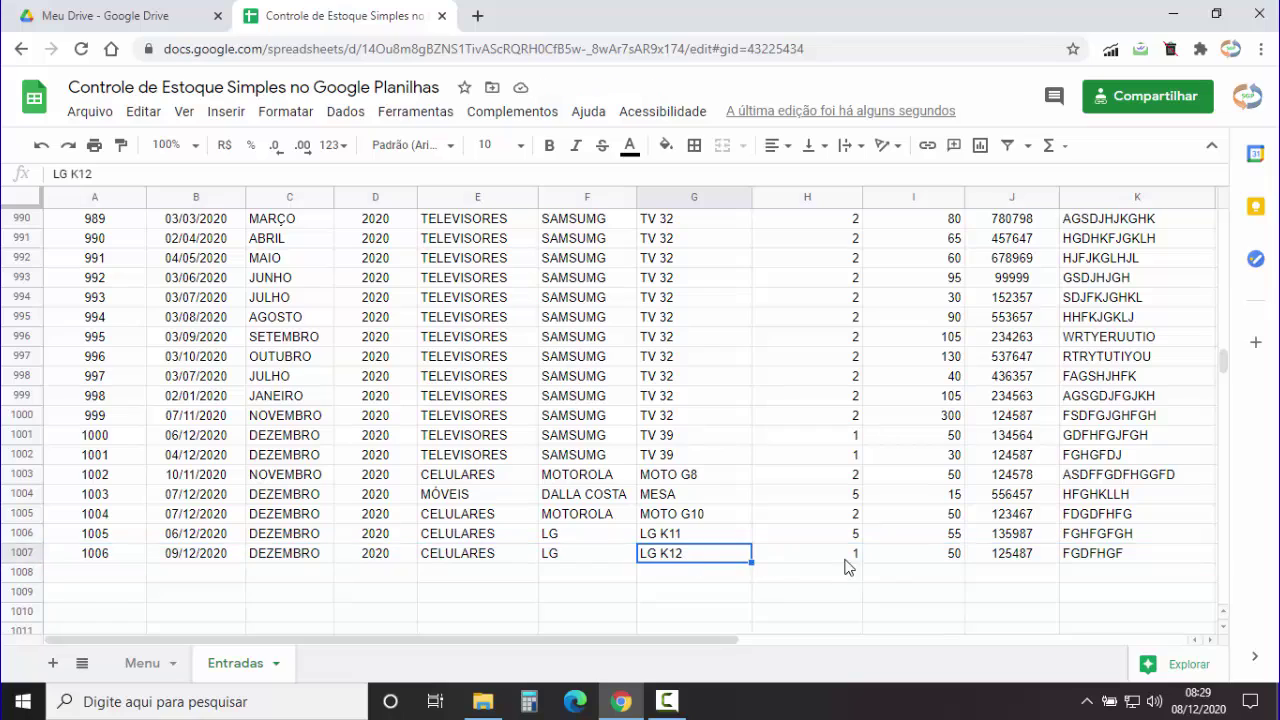
left_click(940, 555)
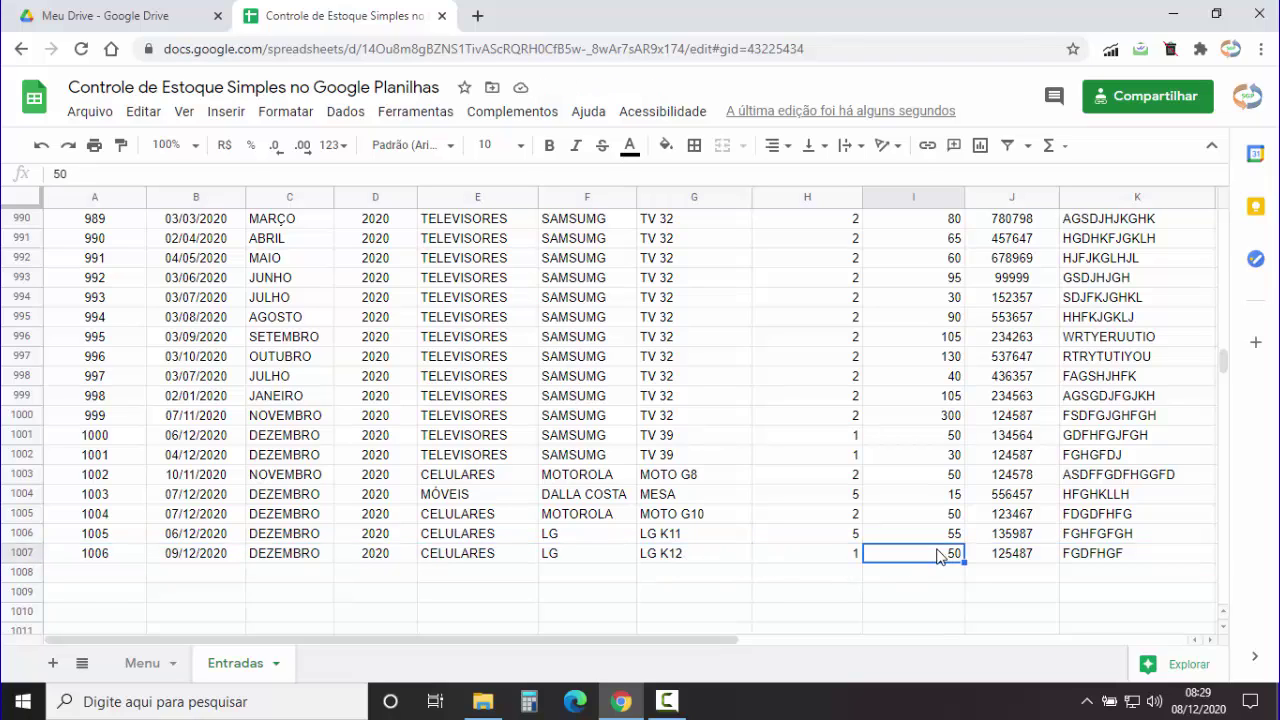
left_click(277, 664)
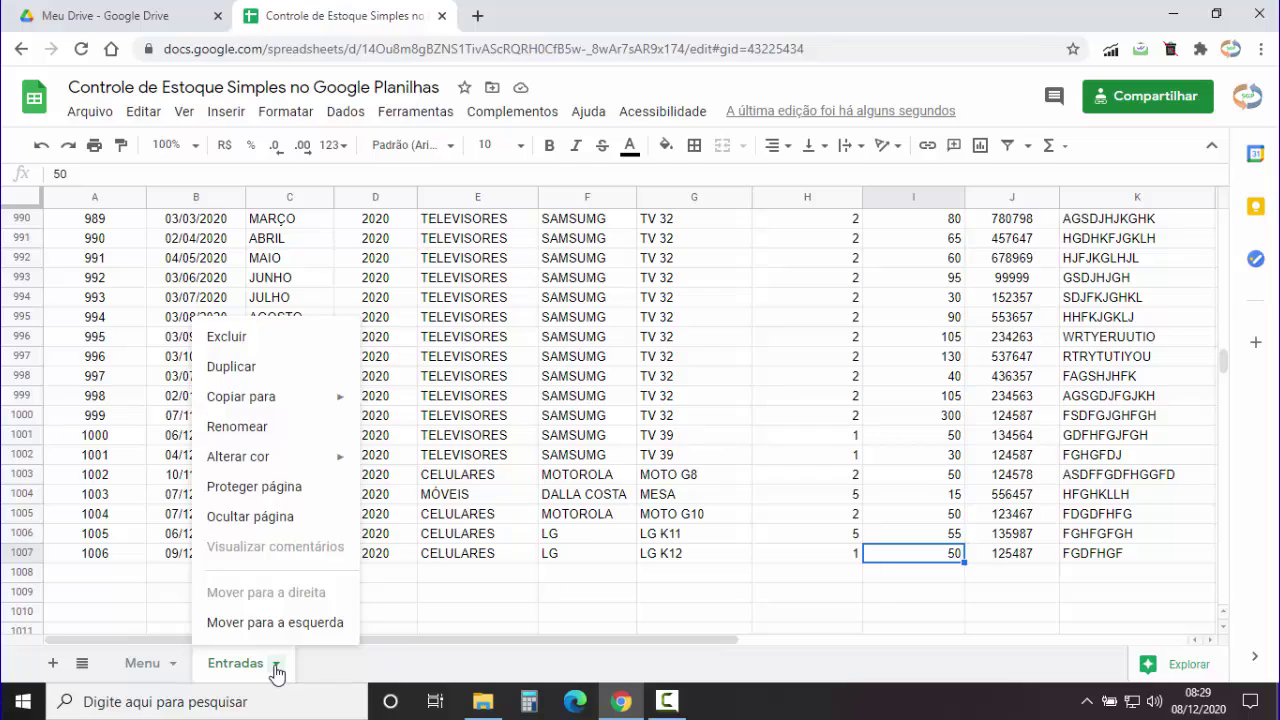
Hide the Entradas sheet and look up entry 1006 in the stock entry form.
left_click(263, 524)
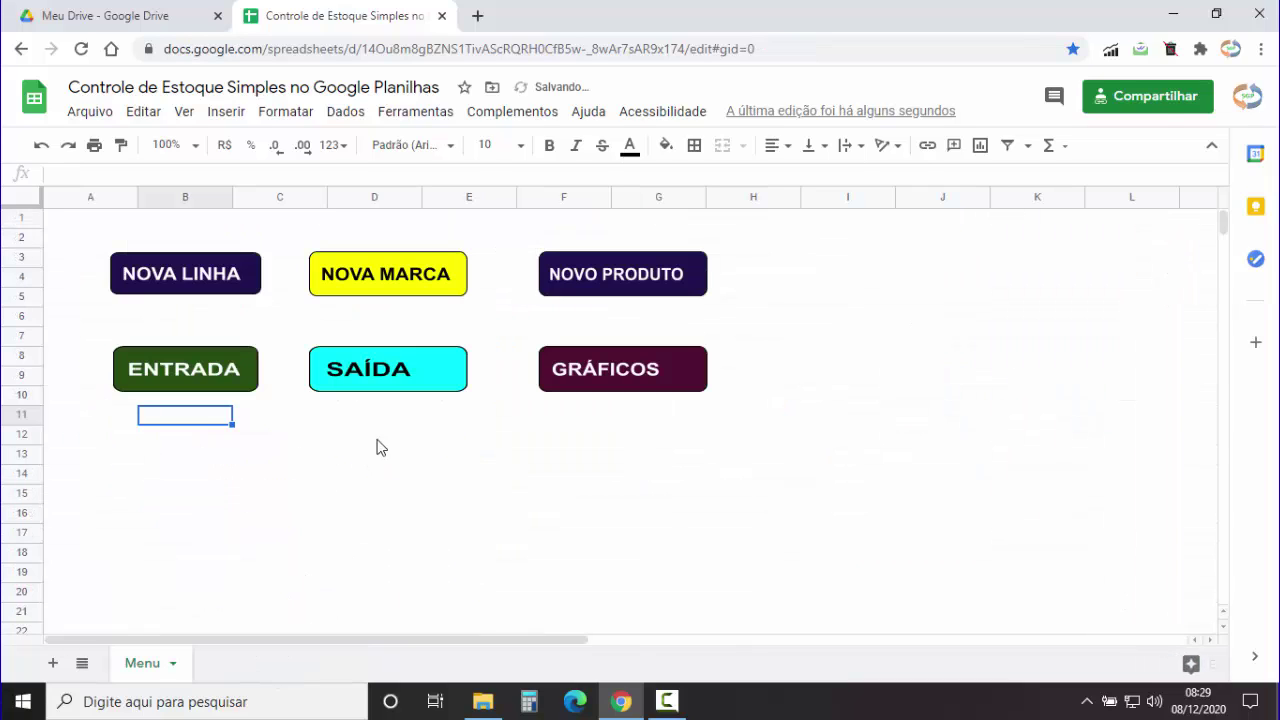
left_click(181, 377)
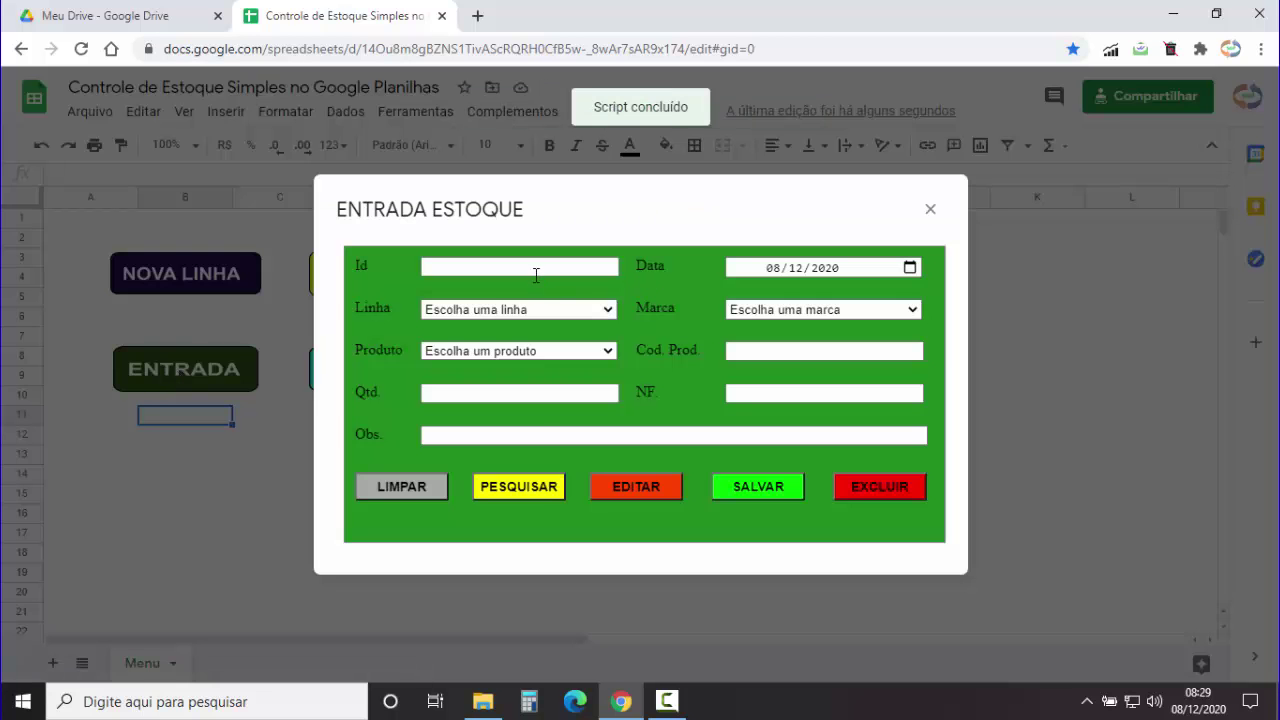
left_click(532, 268)
type("1006")
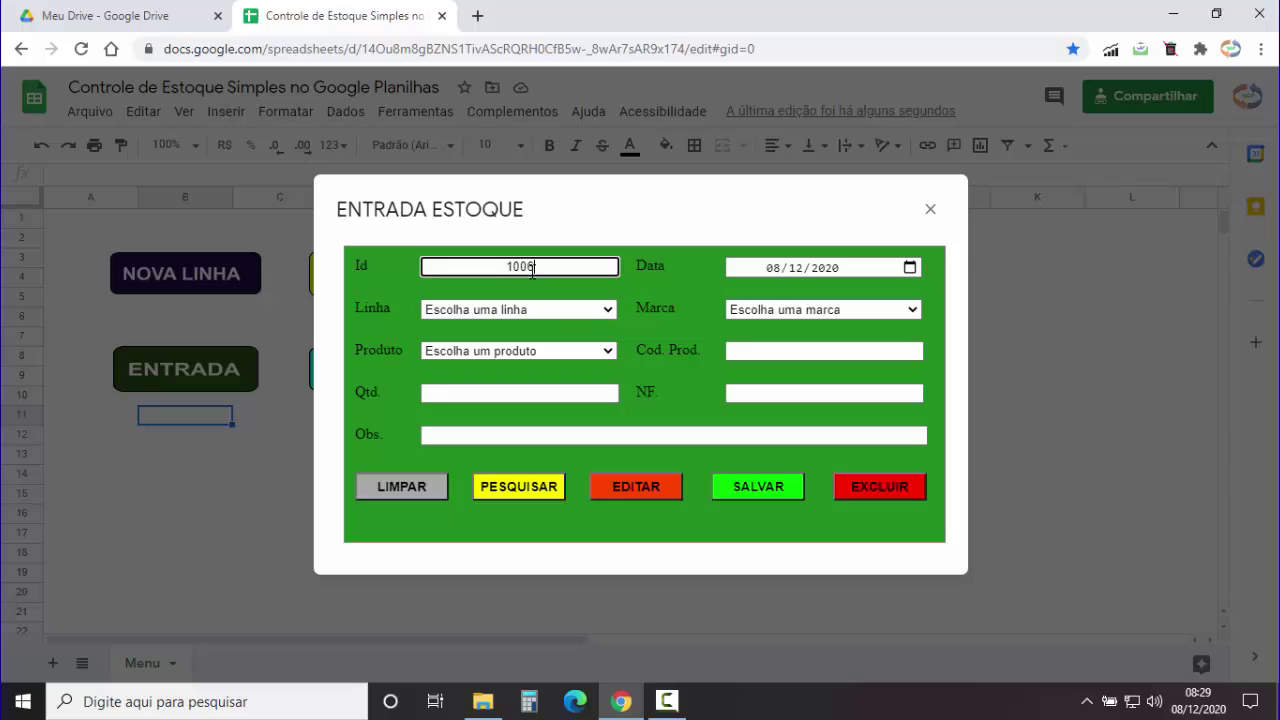
left_click(521, 490)
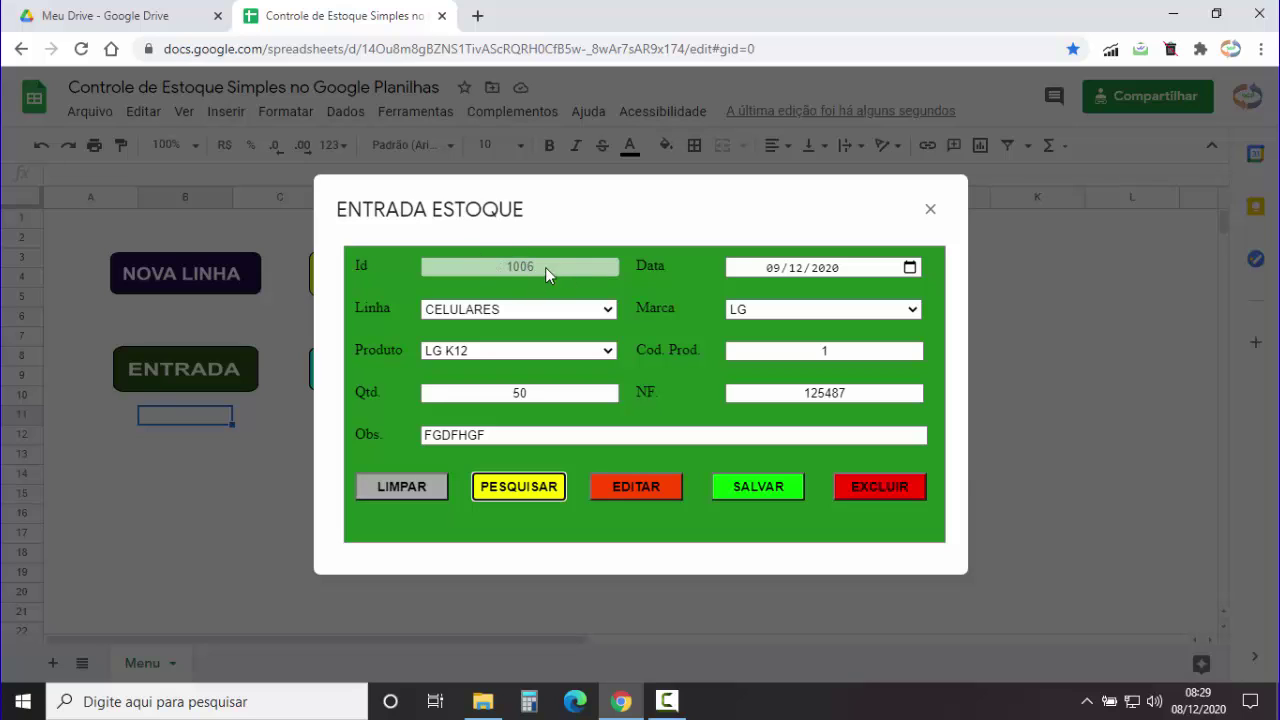
Change entry 1006's quantity to 60 and save the edit.
double_click(540, 393)
type("60")
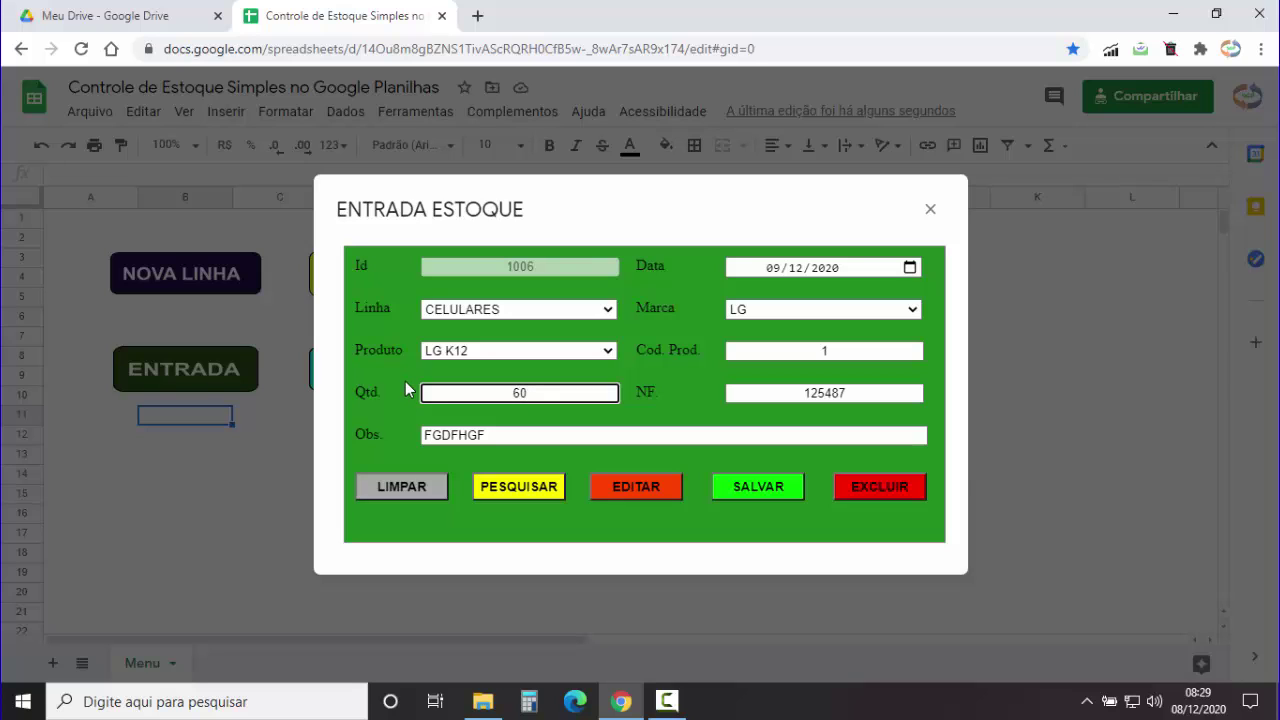
left_click(641, 489)
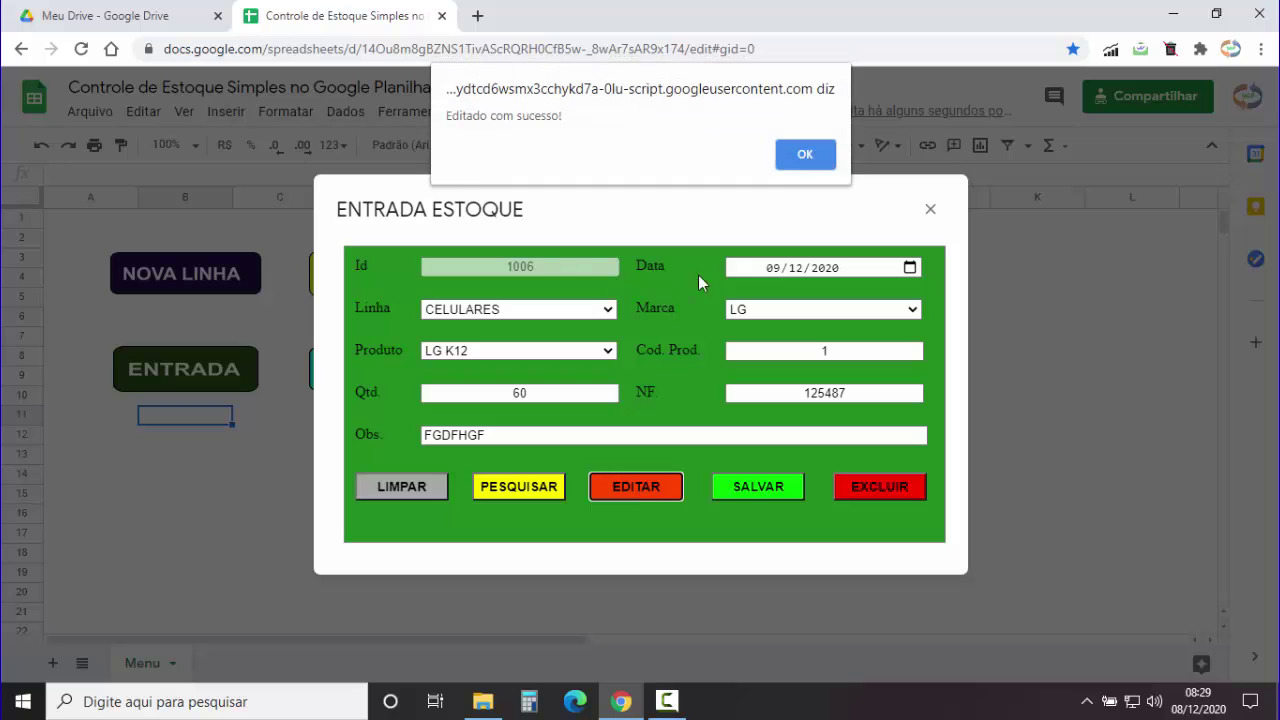
left_click(799, 156)
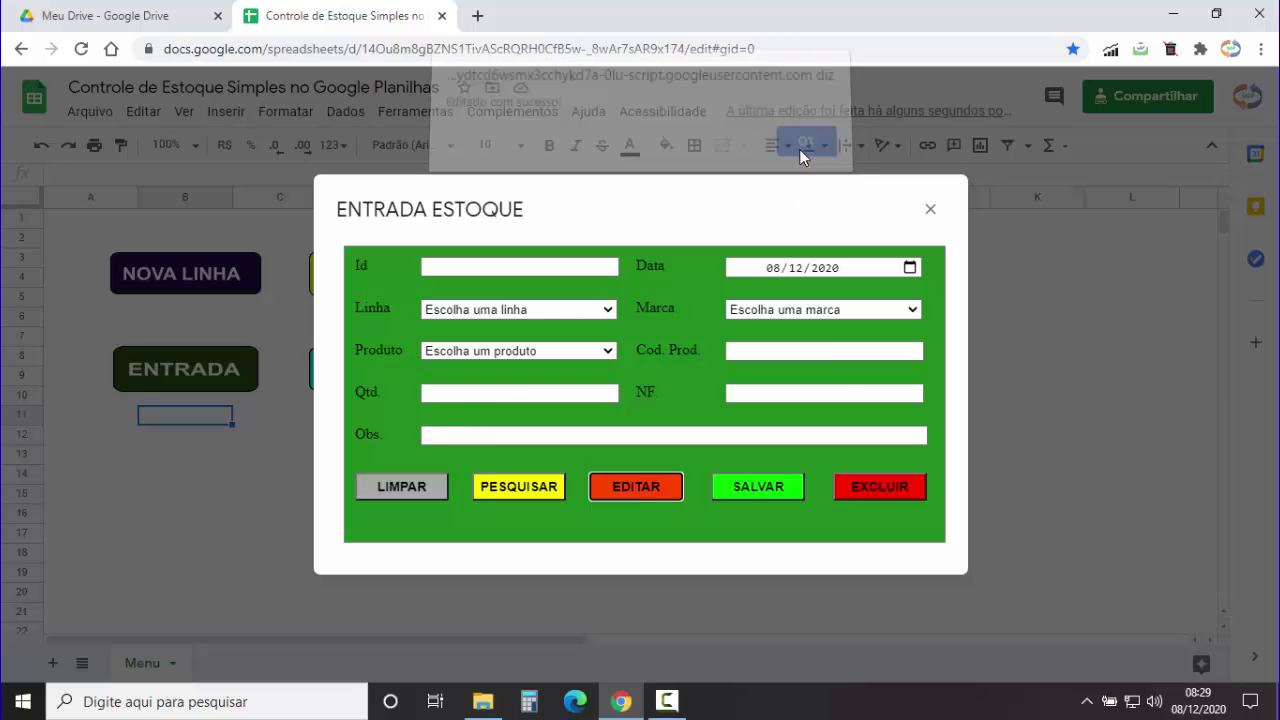
Look up entry 1006 and delete it, confirming the deletion.
left_click(524, 270)
type("100")
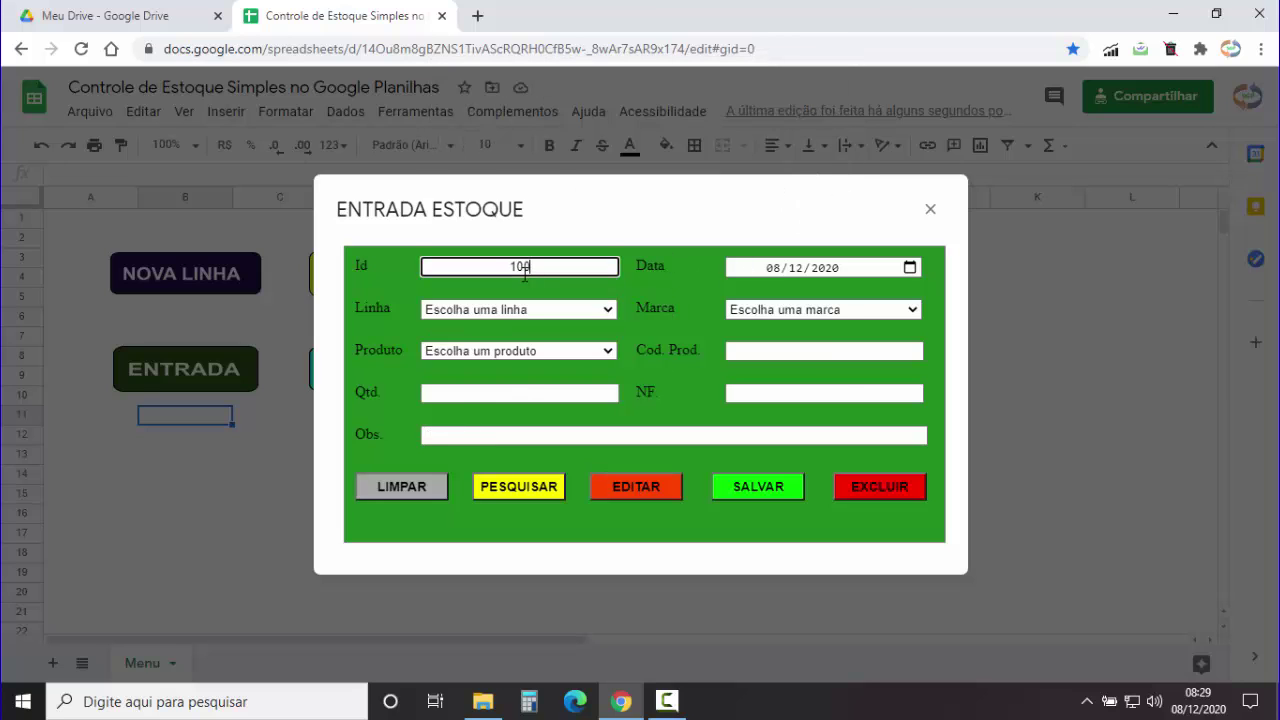
type("6")
left_click(521, 490)
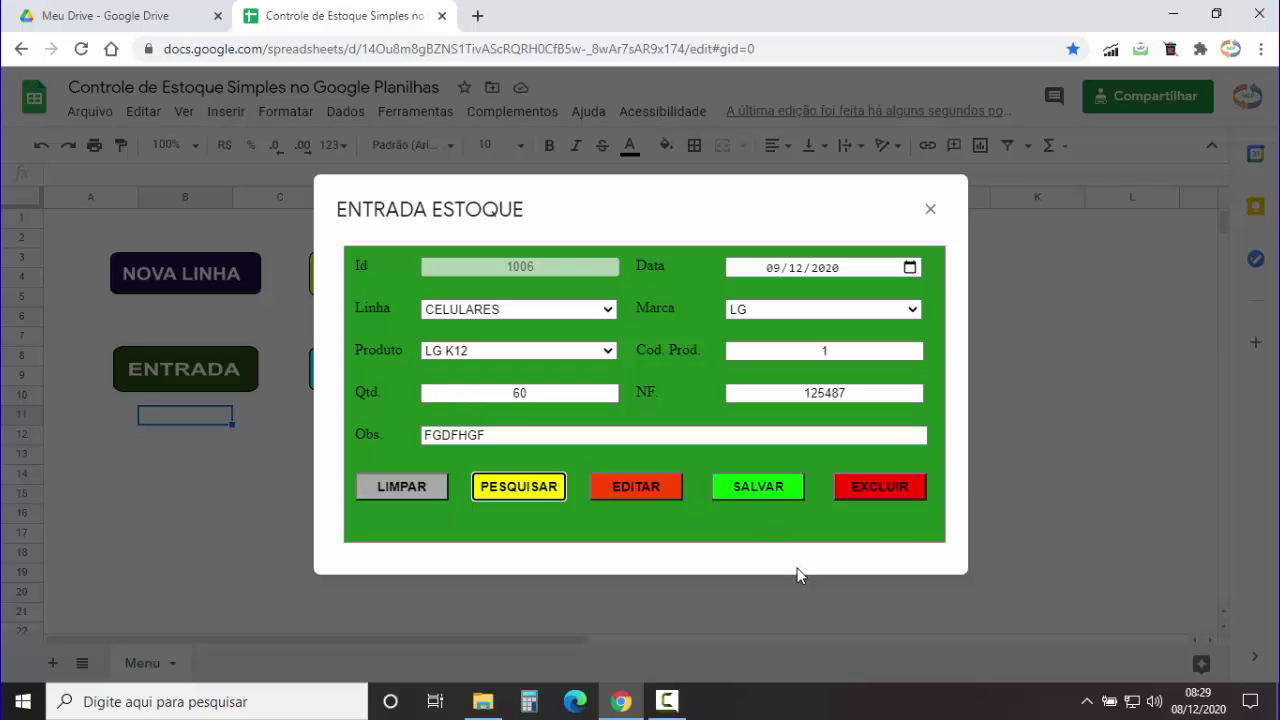
left_click(880, 486)
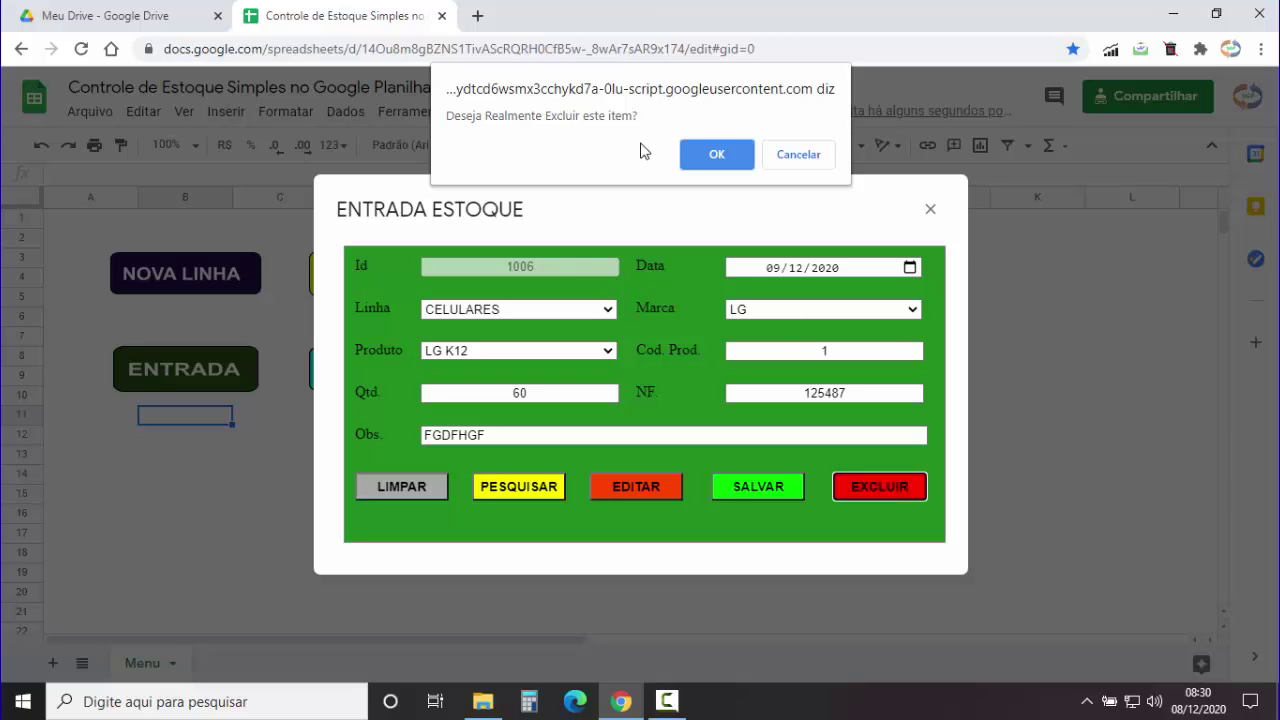
left_click(710, 157)
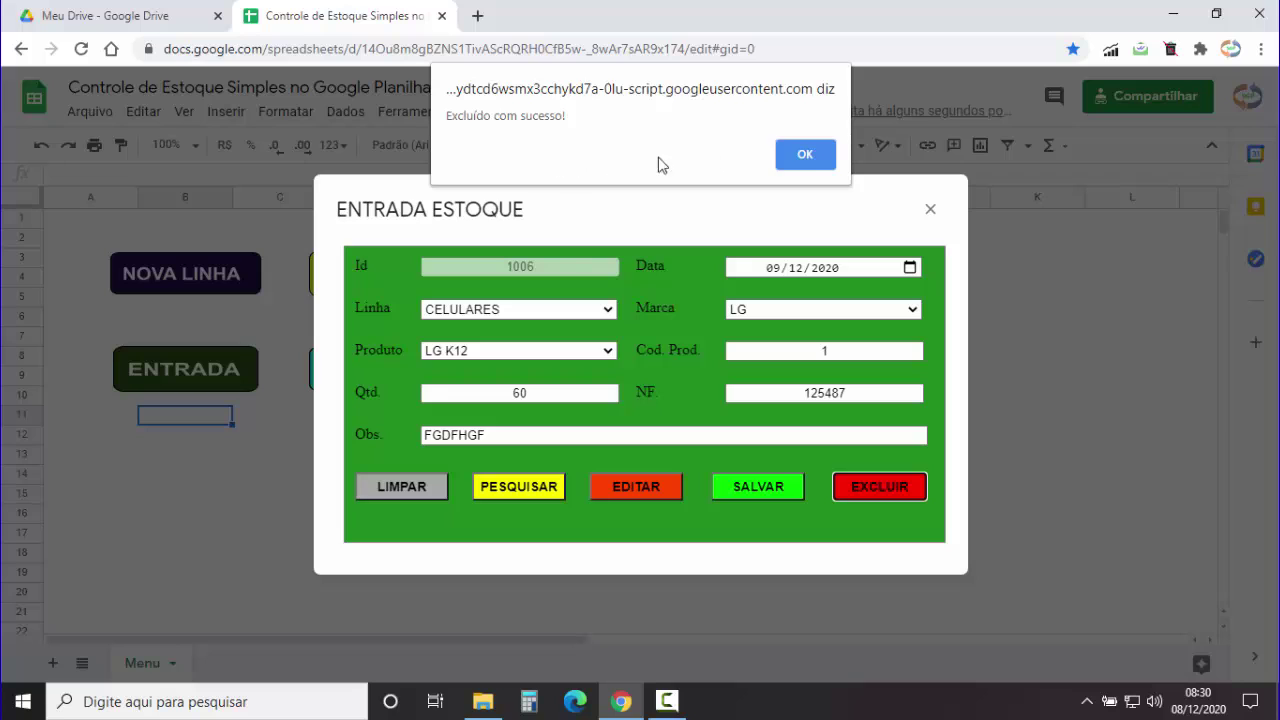
left_click(791, 154)
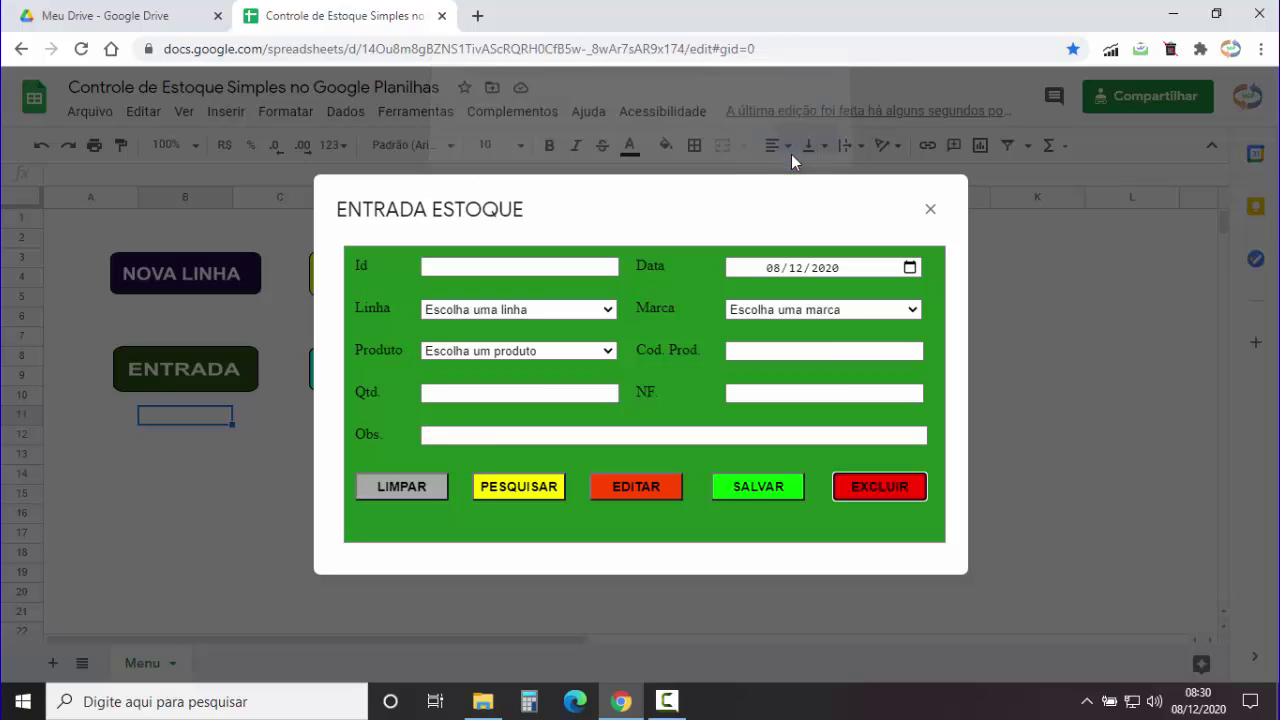
Search 1006 again to confirm 'Não encontrado!', then clear and close the form.
left_click(507, 266)
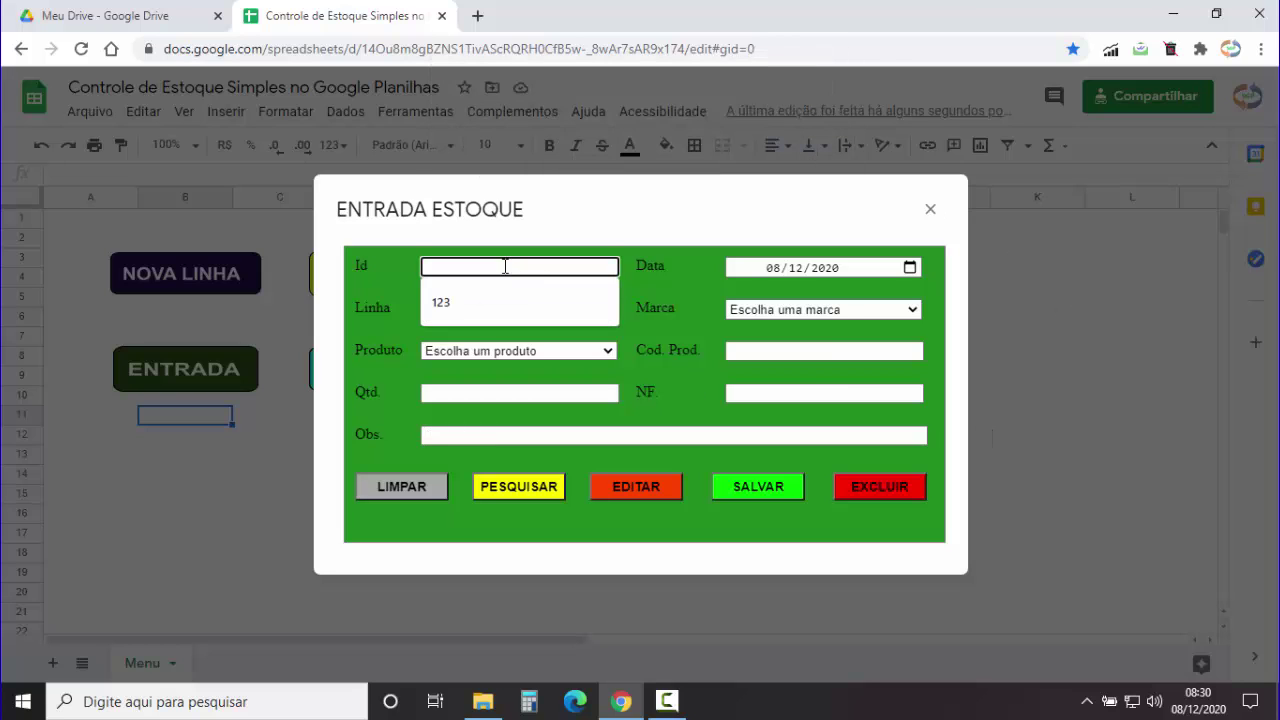
type("1006")
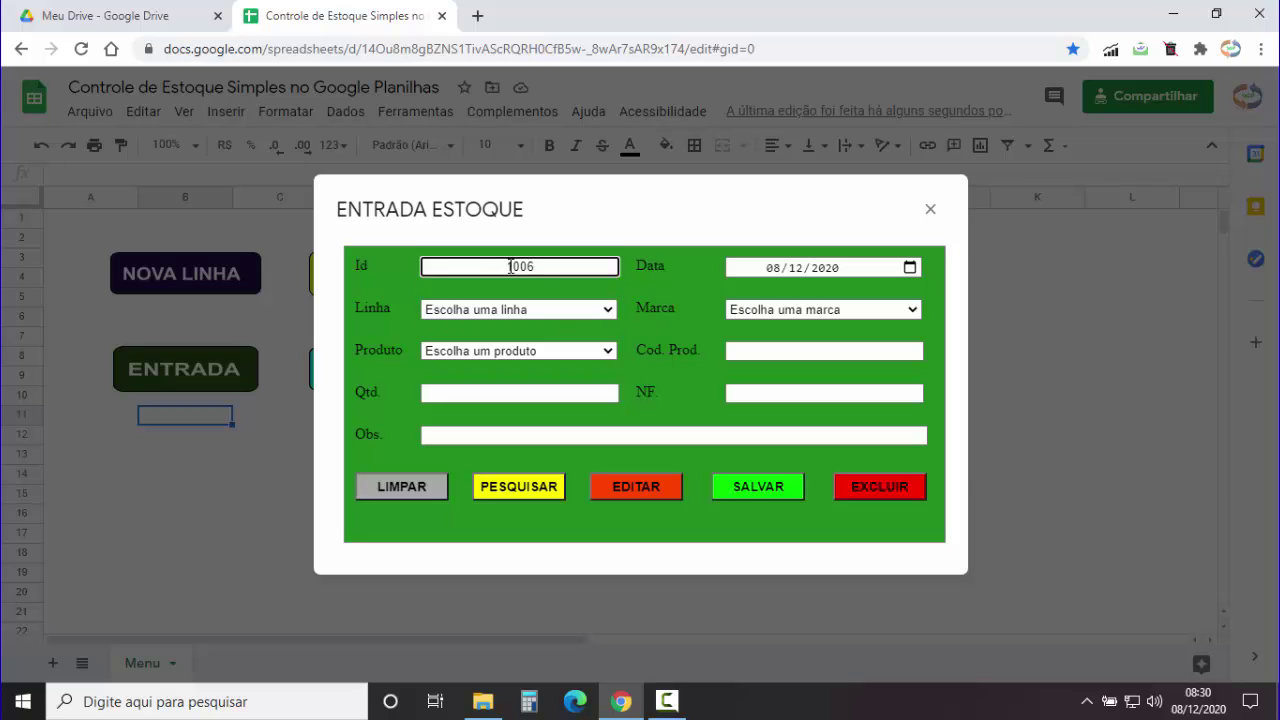
left_click(516, 494)
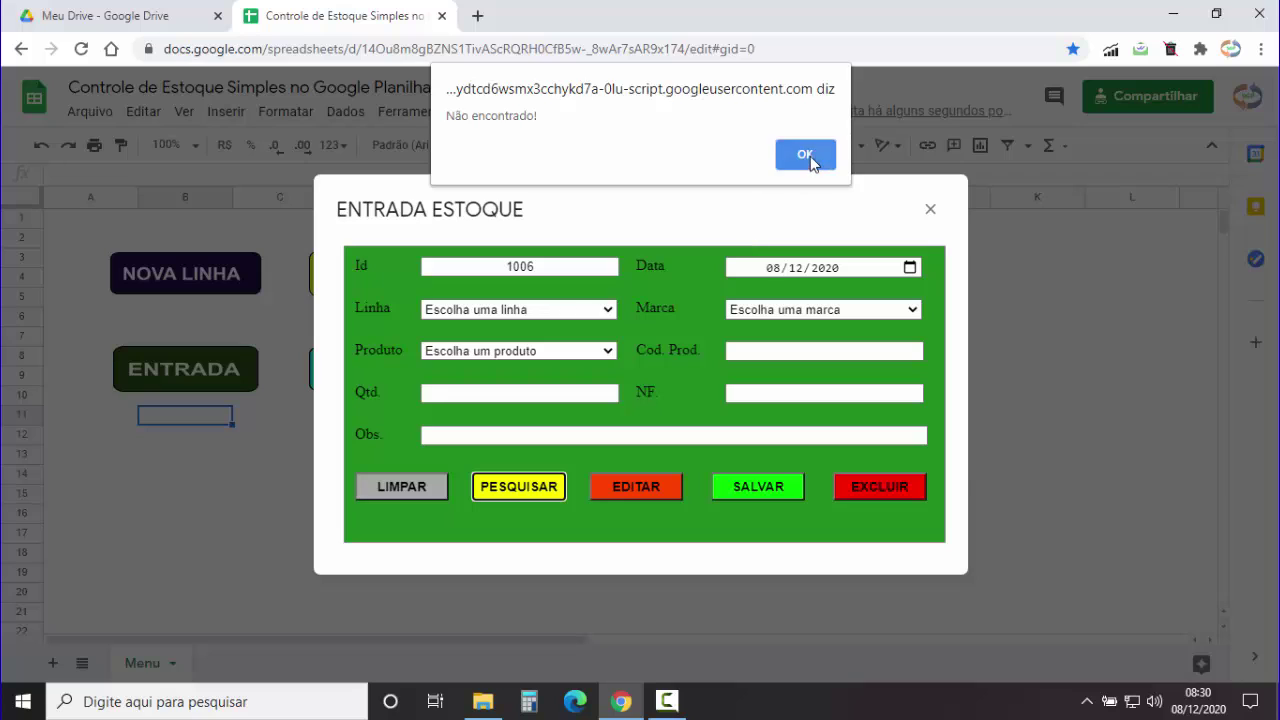
left_click(811, 155)
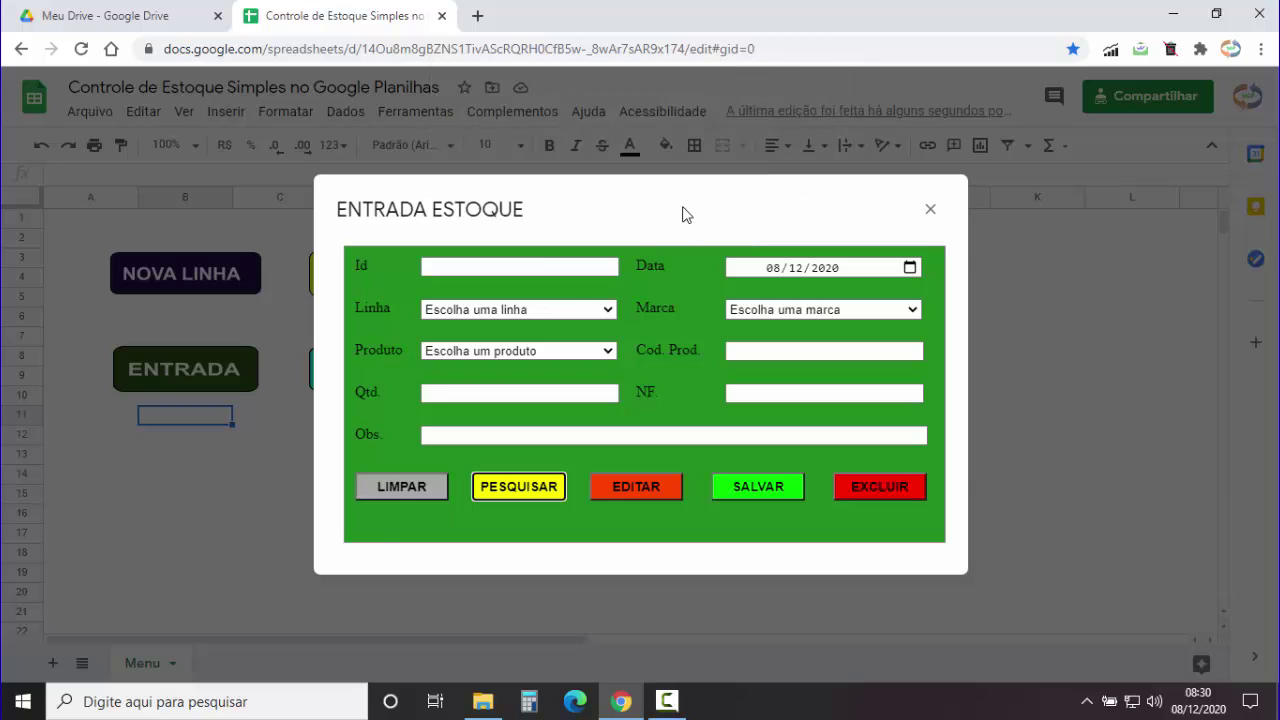
left_click(392, 490)
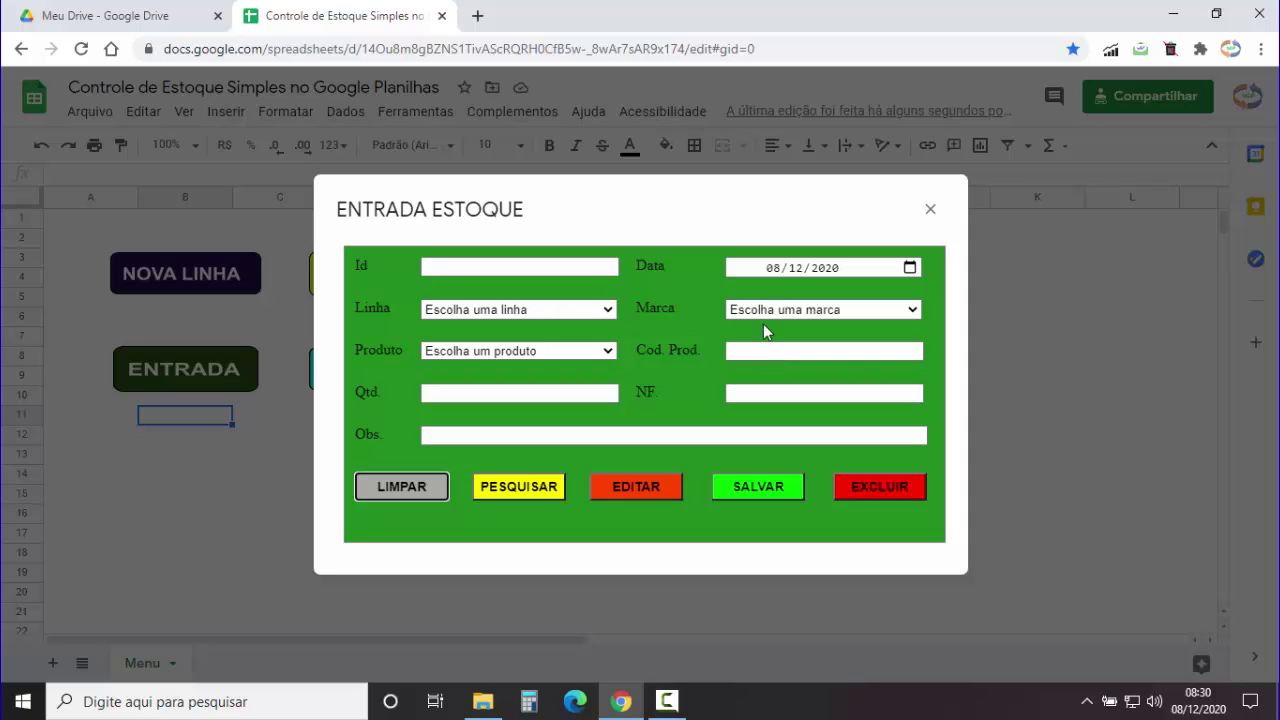
left_click(929, 211)
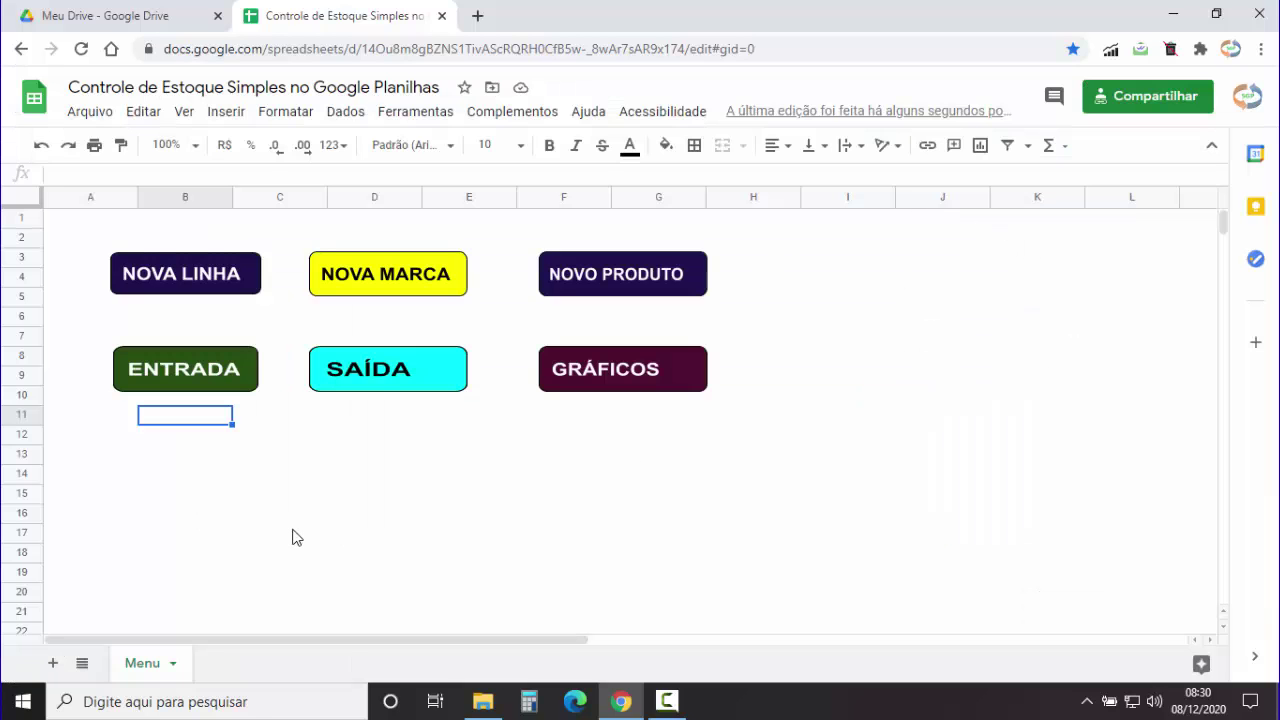
Start a stock exit for line CELULARES, brand LG, product LG K11.
left_click(381, 387)
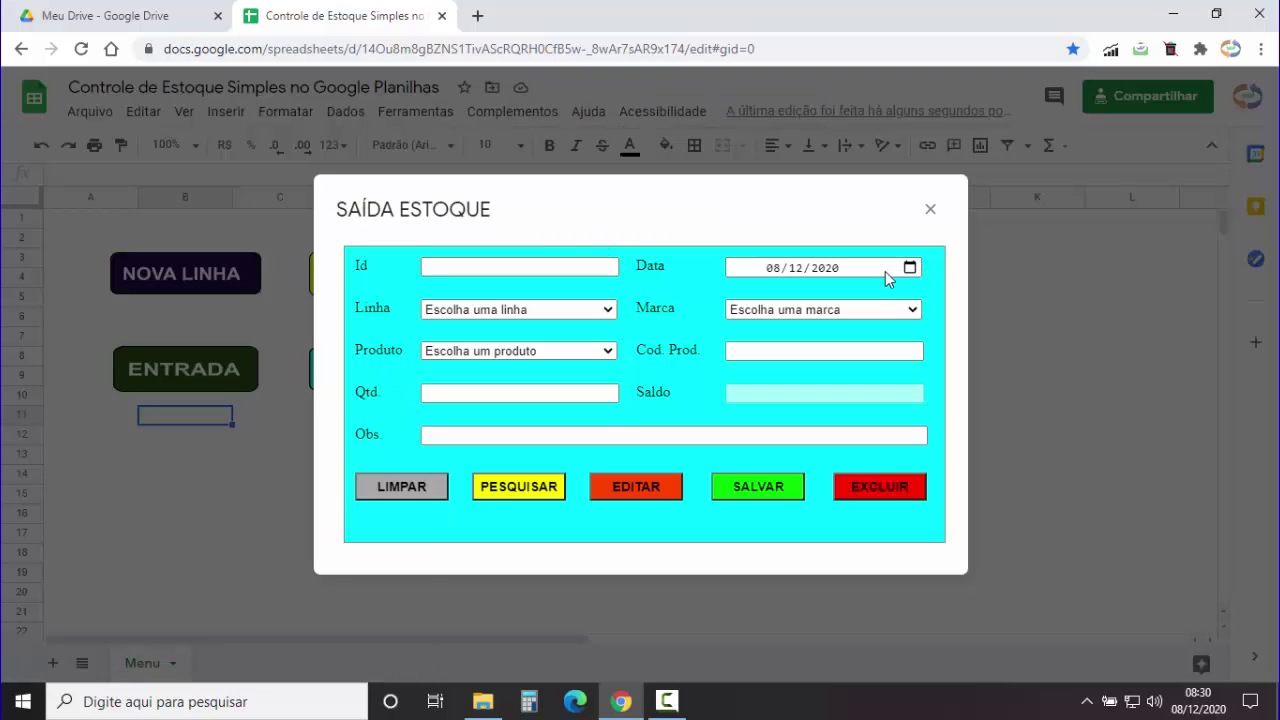
left_click(607, 310)
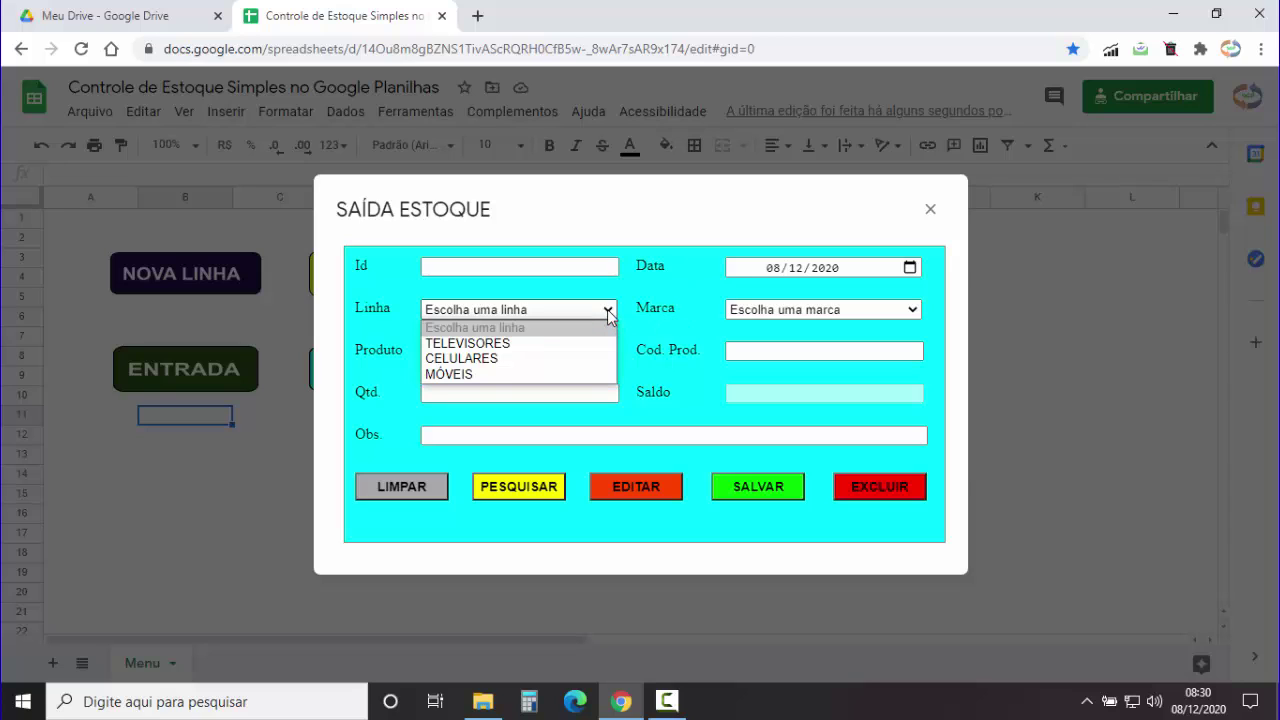
left_click(490, 358)
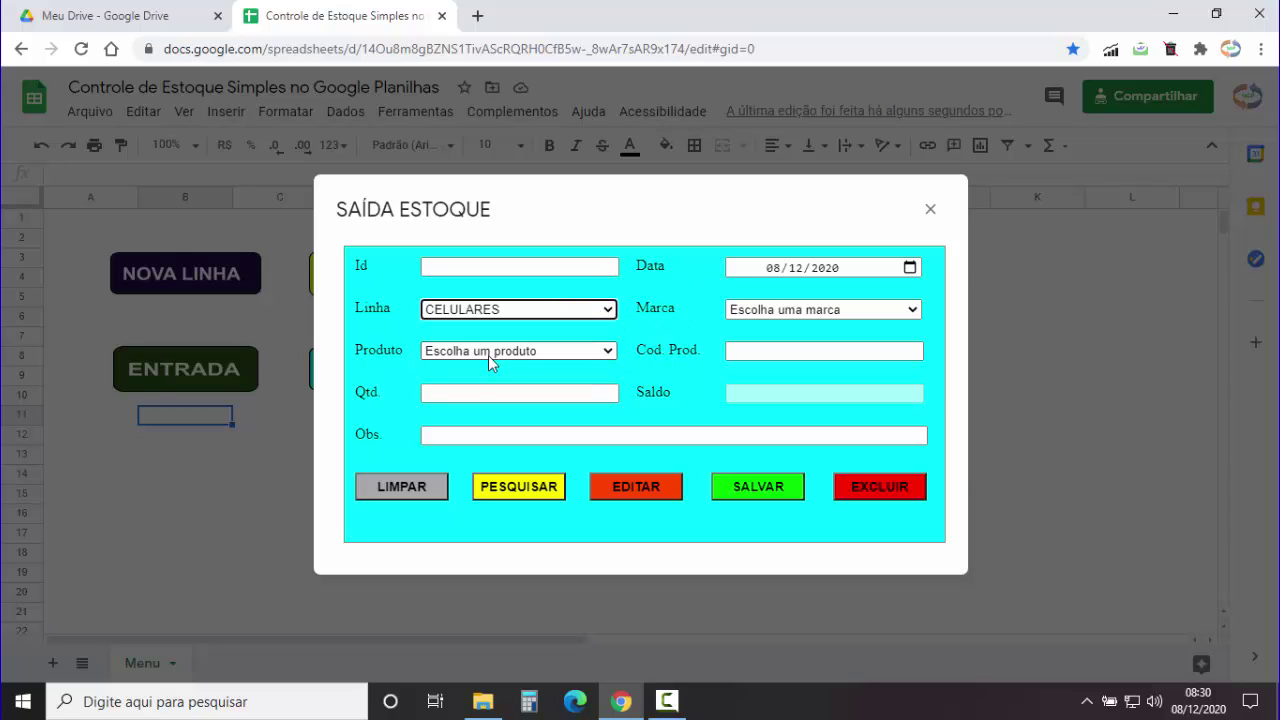
left_click(914, 311)
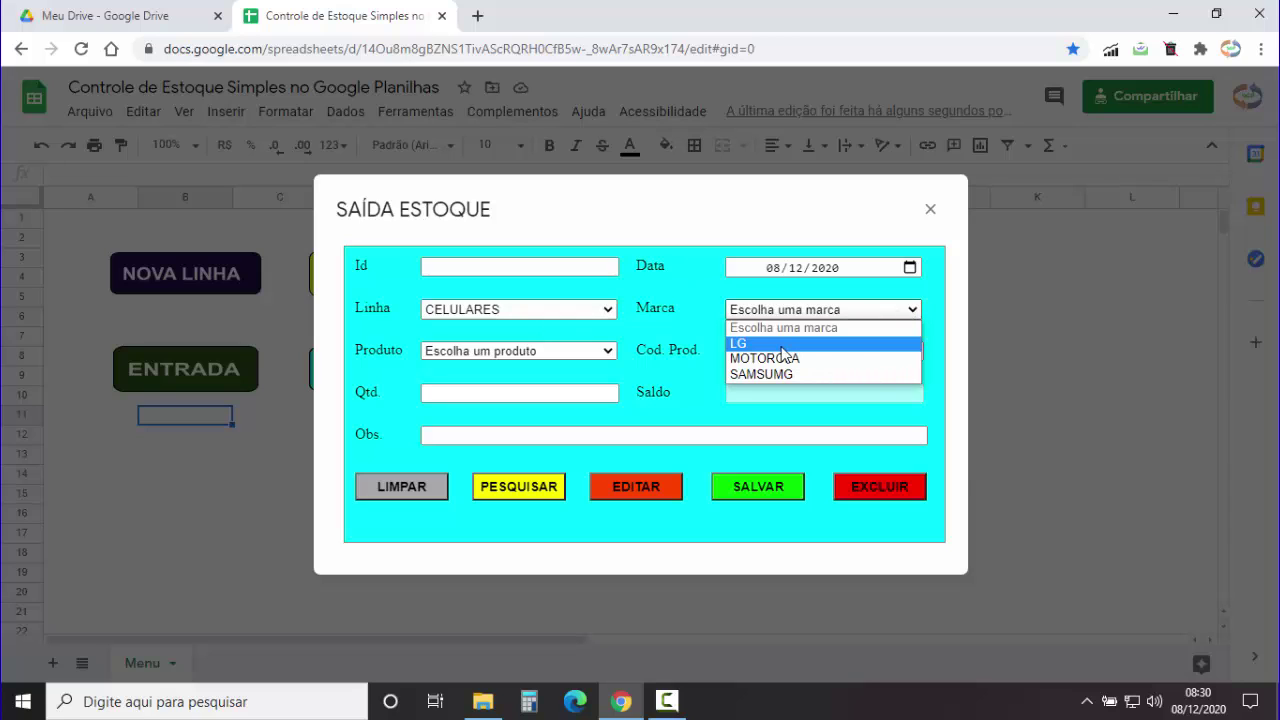
left_click(782, 345)
left_click(600, 351)
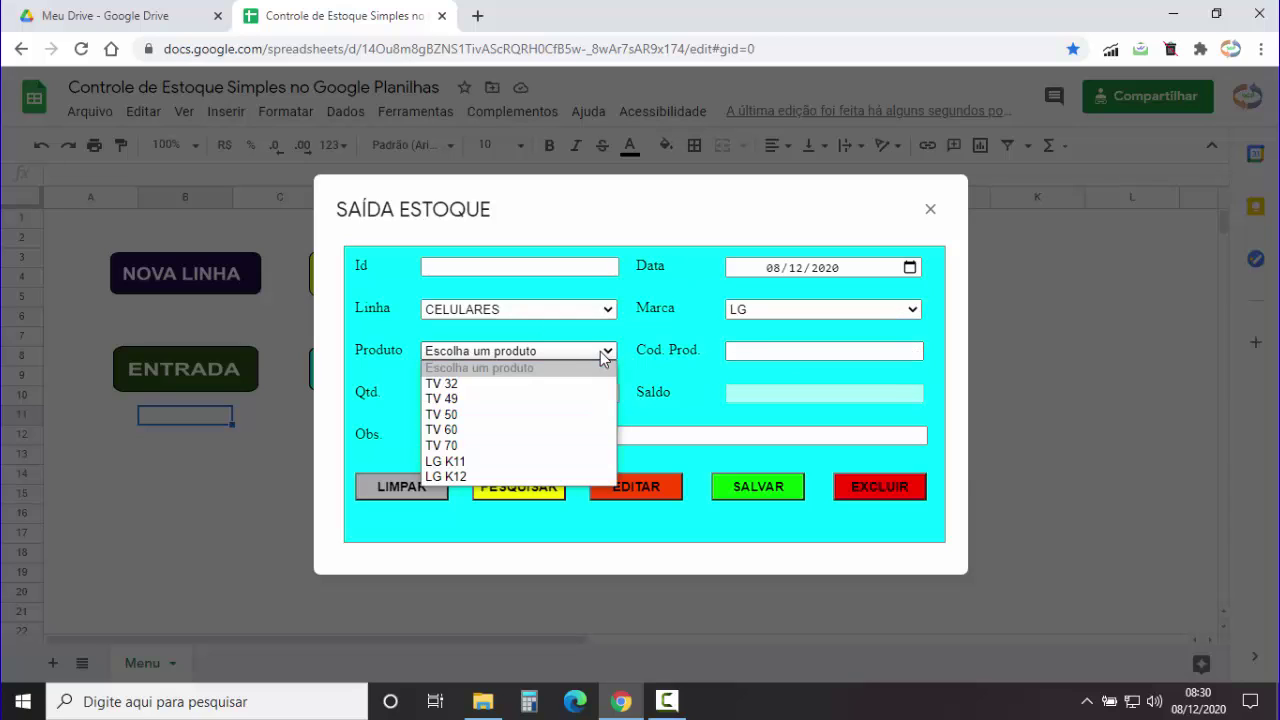
left_click(478, 462)
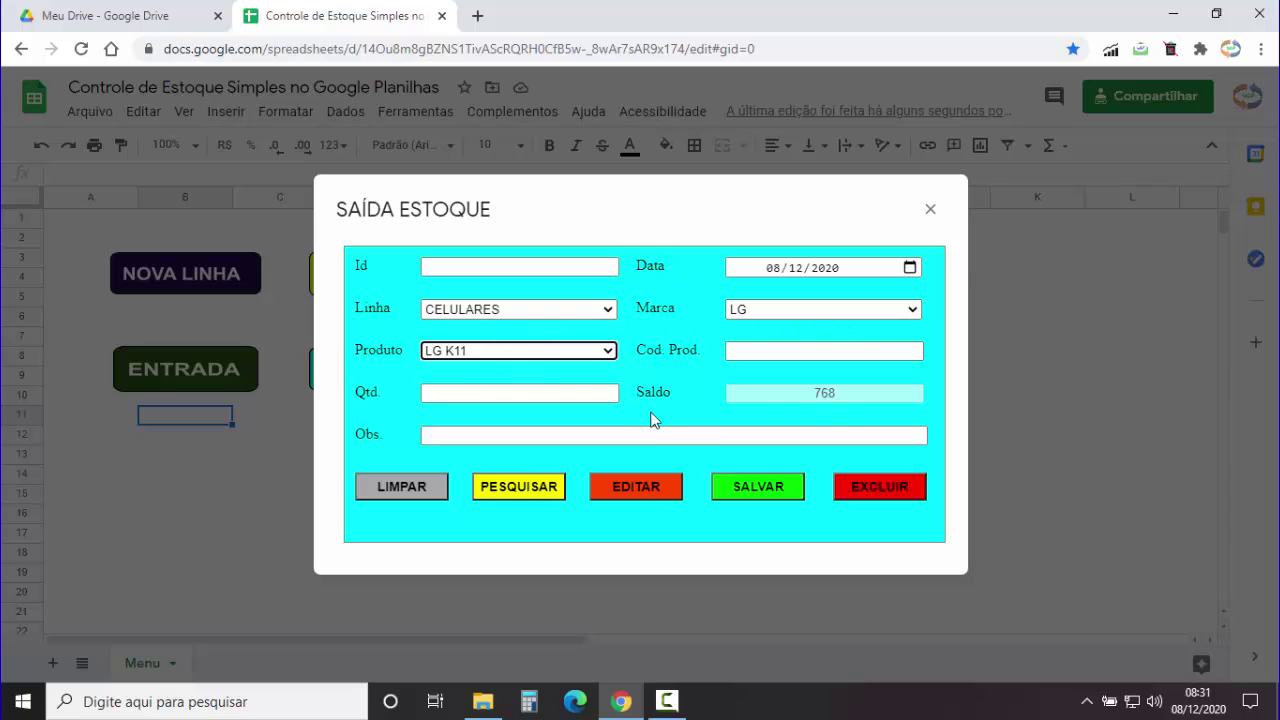
Enter code 2, quantity 50 and observation 'FDSGFDFDHGF', save the exit and close the form.
left_click(829, 351)
type("2")
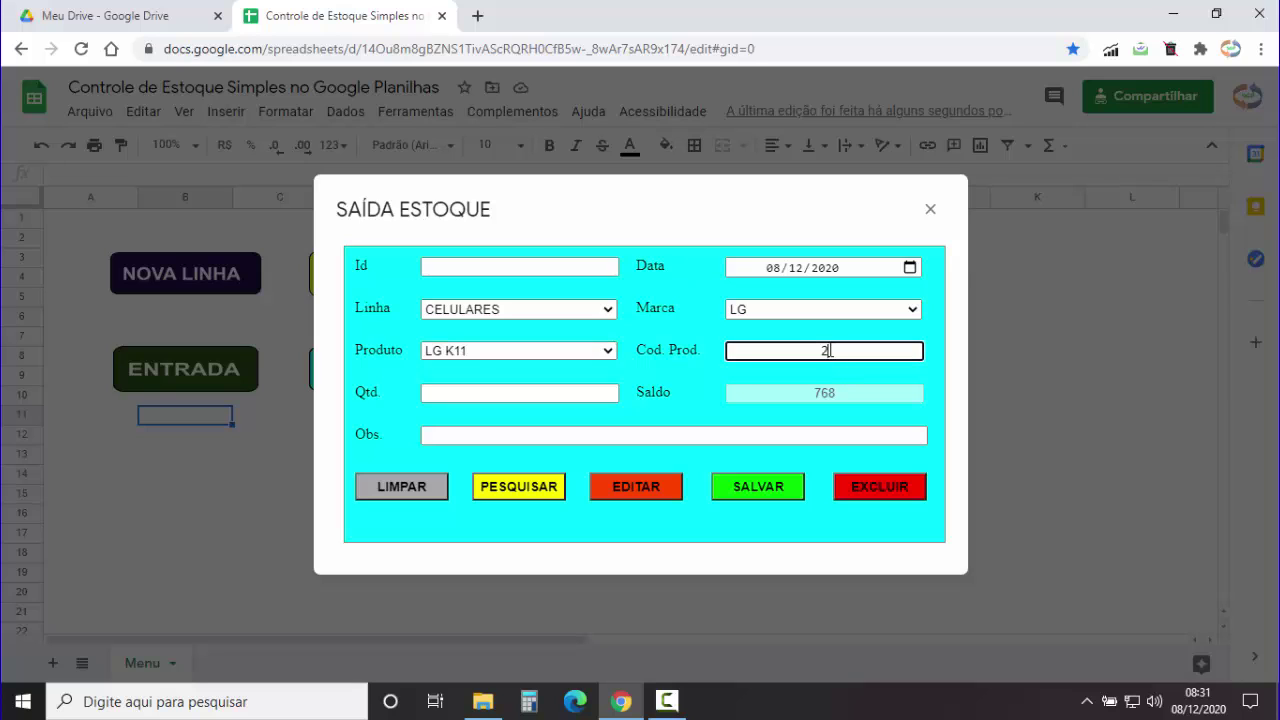
left_click(512, 392)
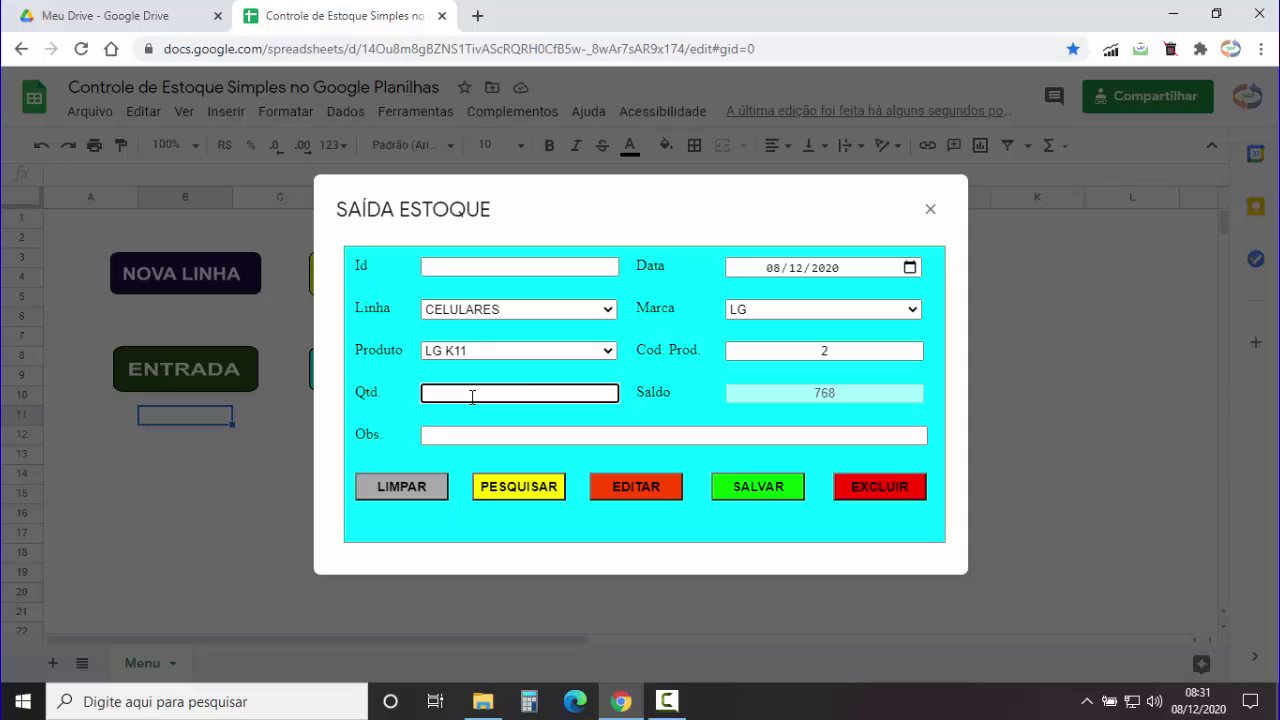
type("50")
left_click(497, 435)
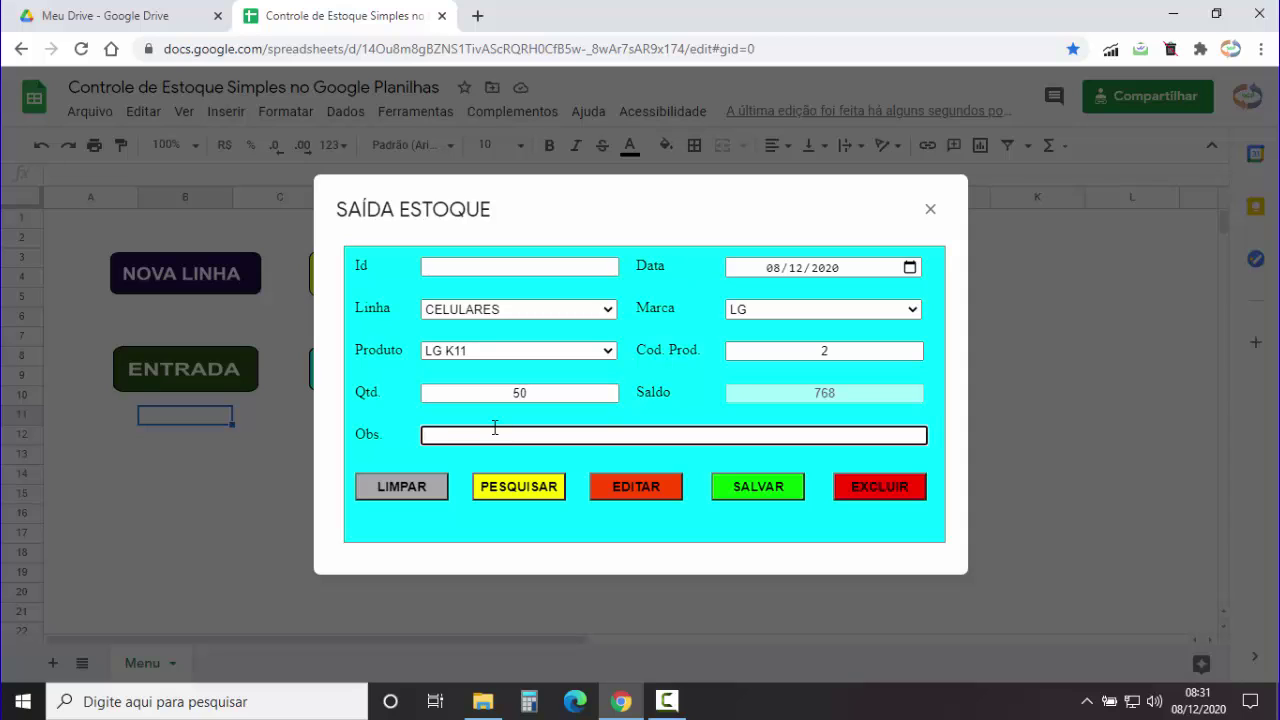
type("FDSGFDFDHGF")
left_click(768, 494)
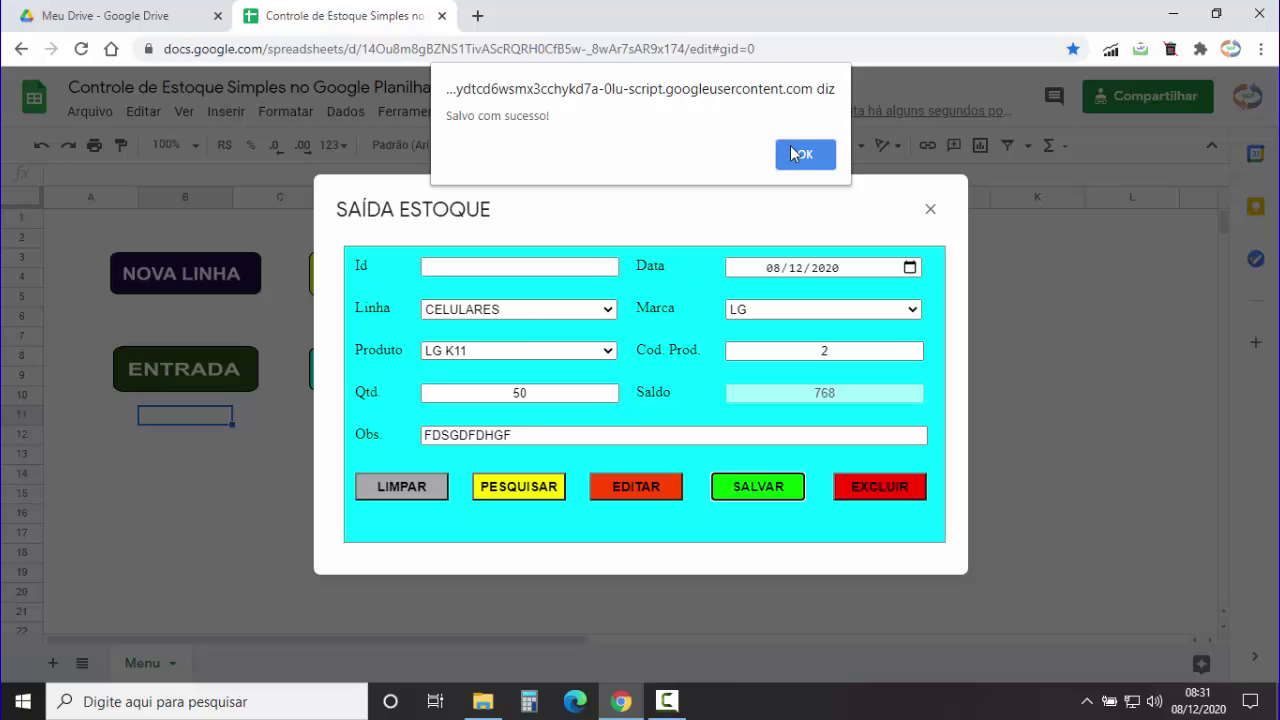
left_click(801, 148)
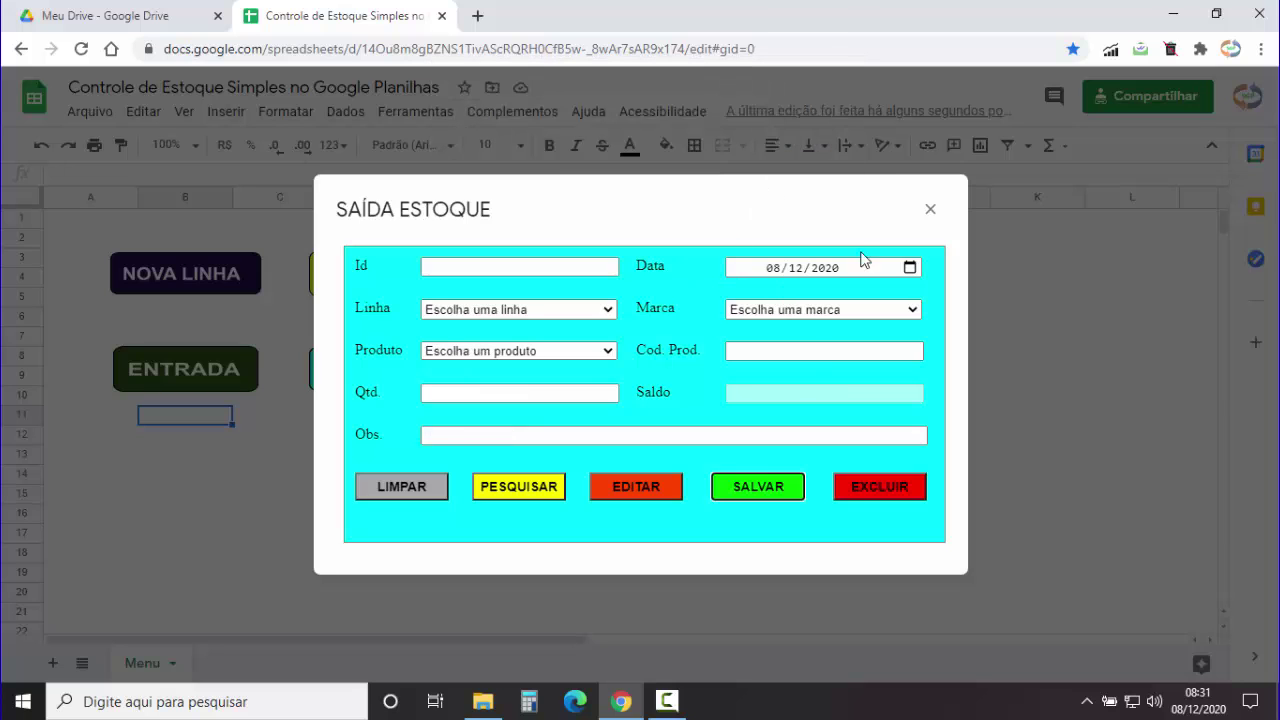
left_click(930, 209)
On the Saídas sheet, verify row 1018: exit 1017, DEZEMBRO 2020, CELULARES, LG, LG K11, quantity 50.
left_click(82, 663)
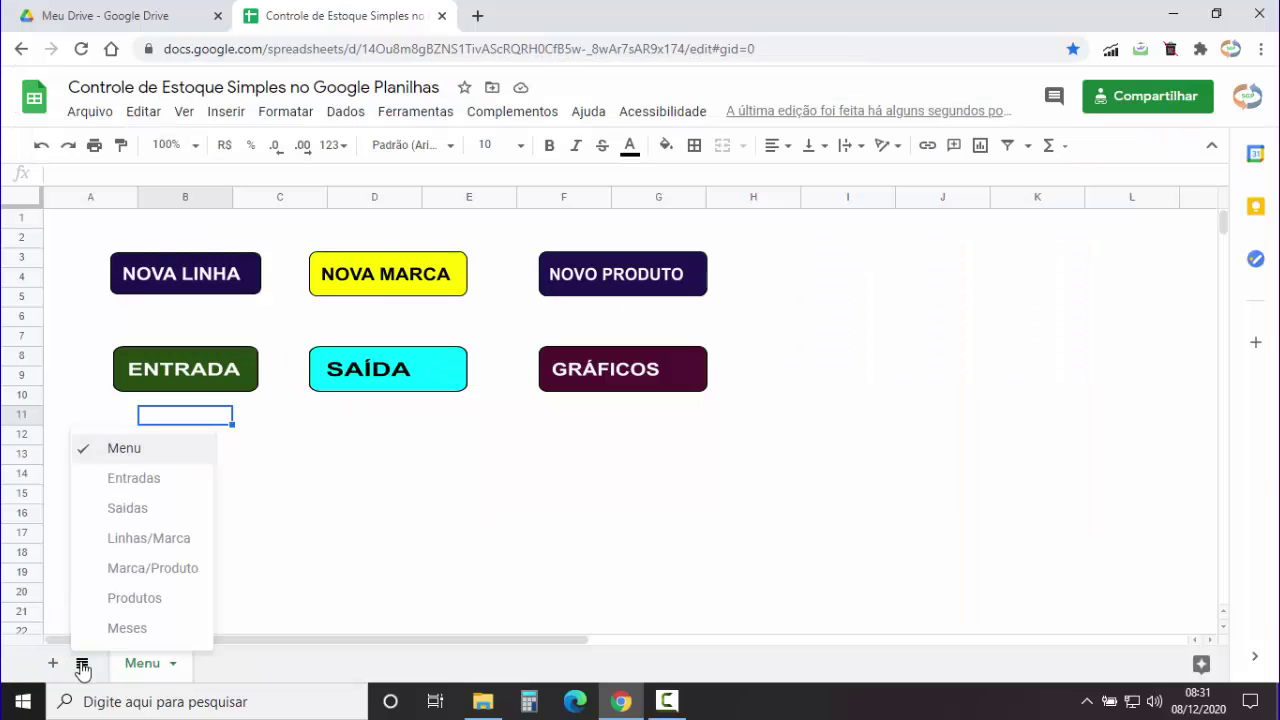
left_click(141, 512)
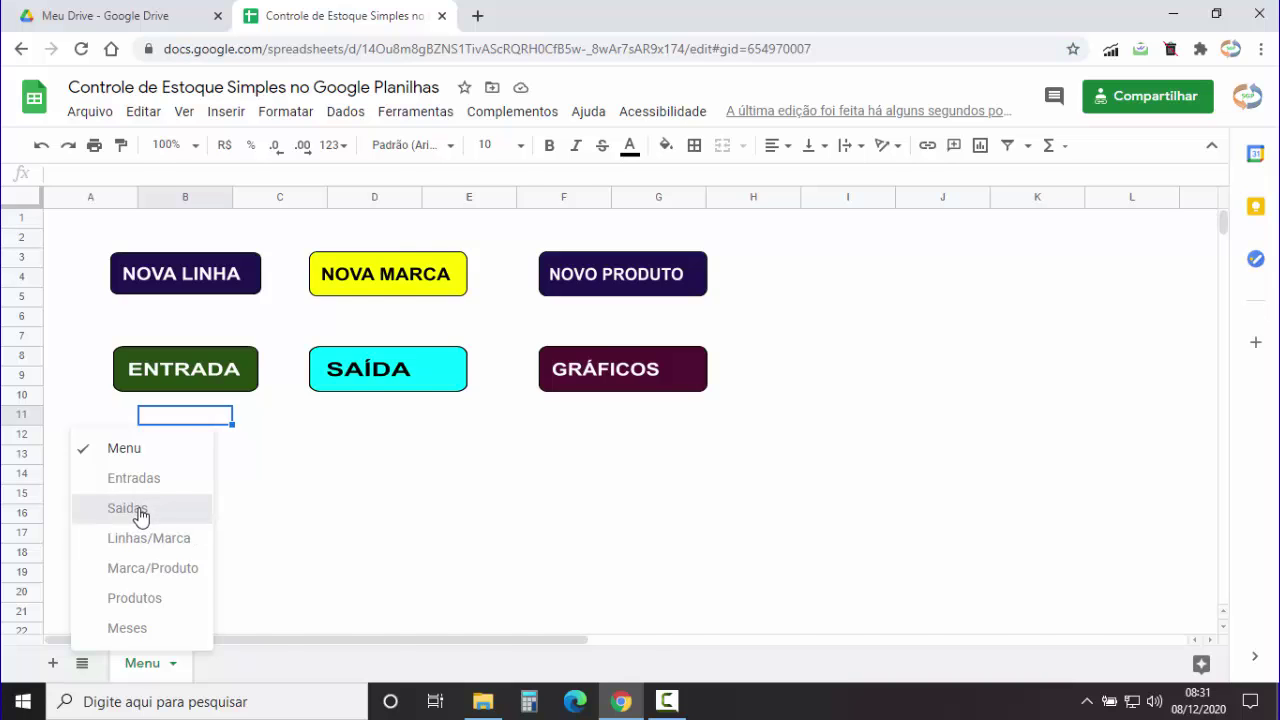
left_click(75, 488)
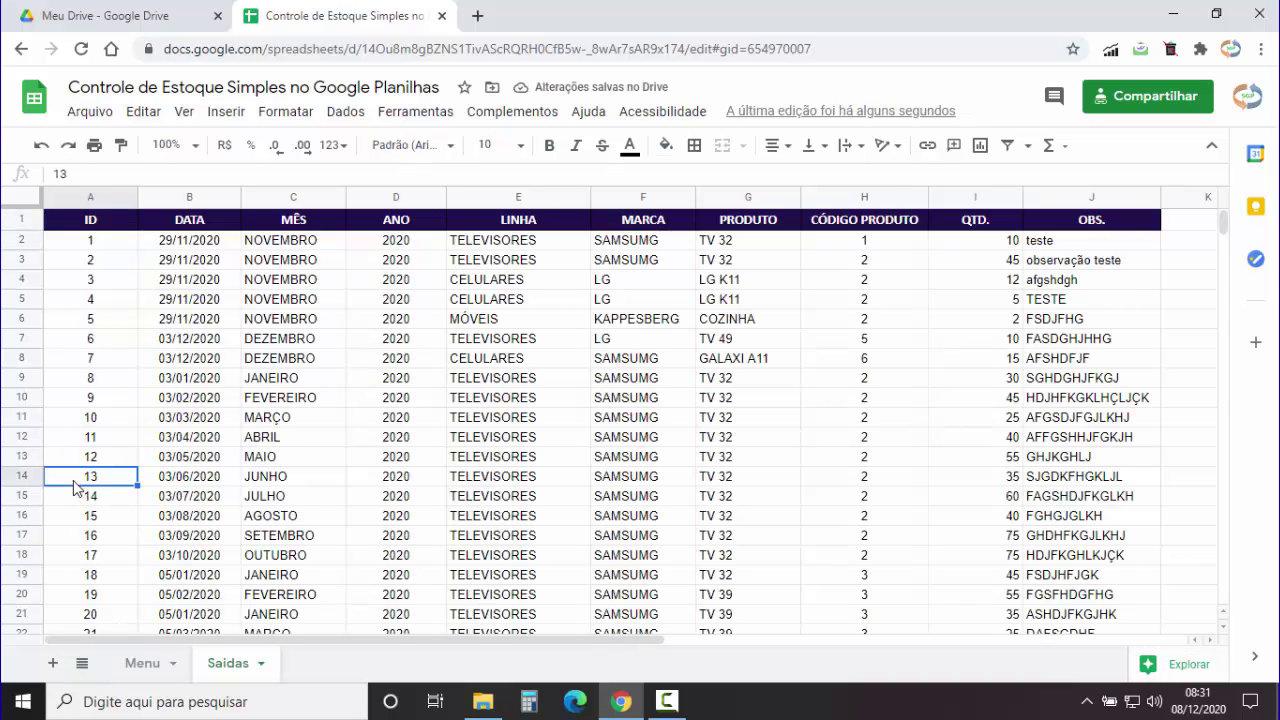
key("ctrl+Down")
scroll(165, 472, "down", 2)
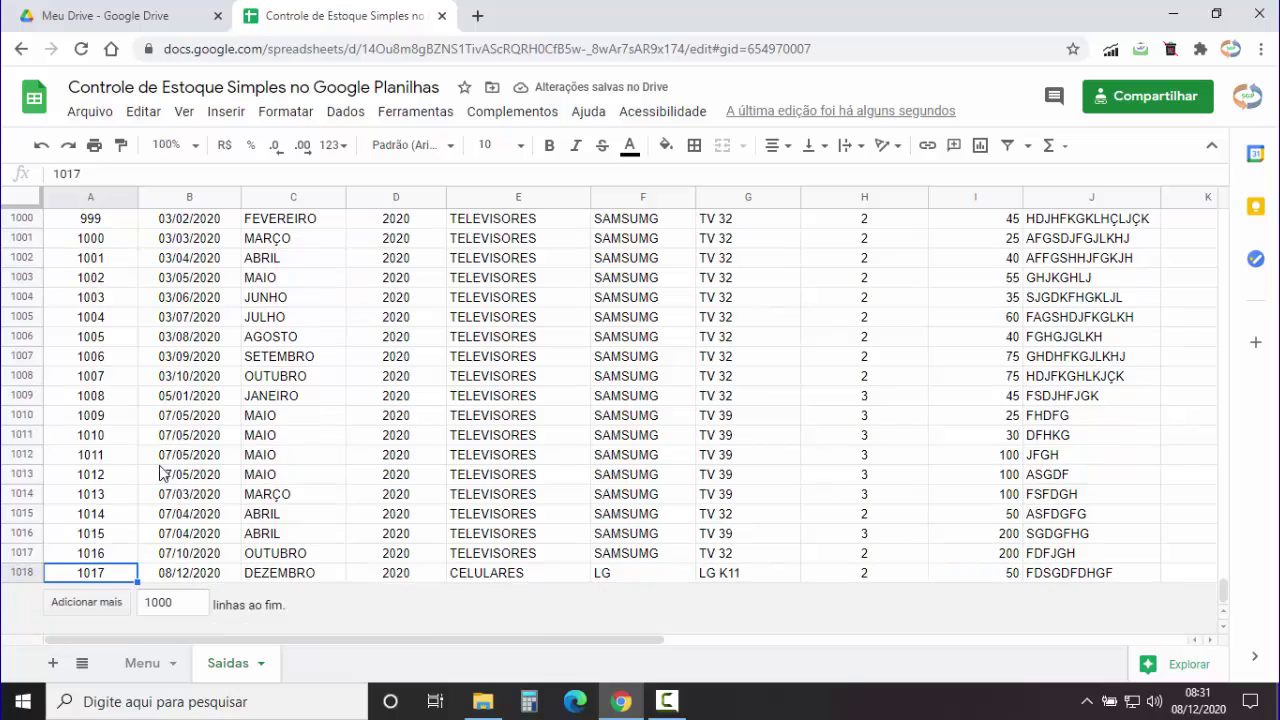
left_click(287, 573)
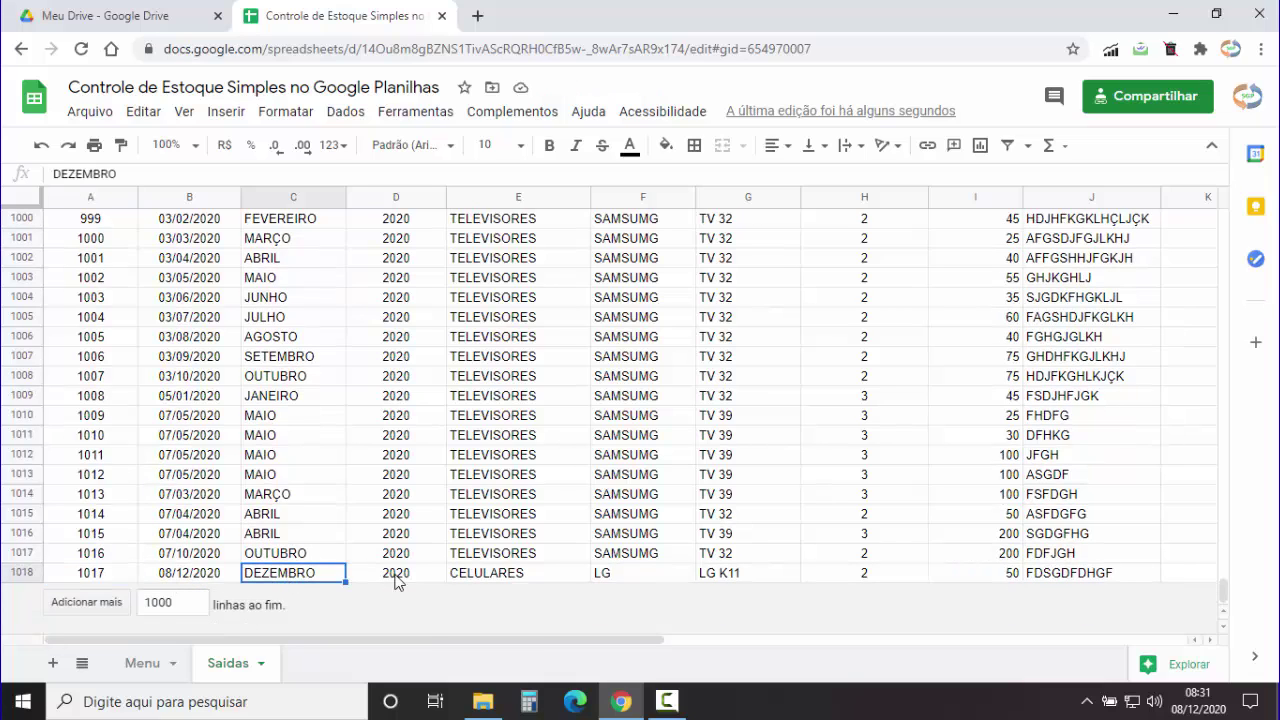
left_click(397, 575)
left_click(502, 568)
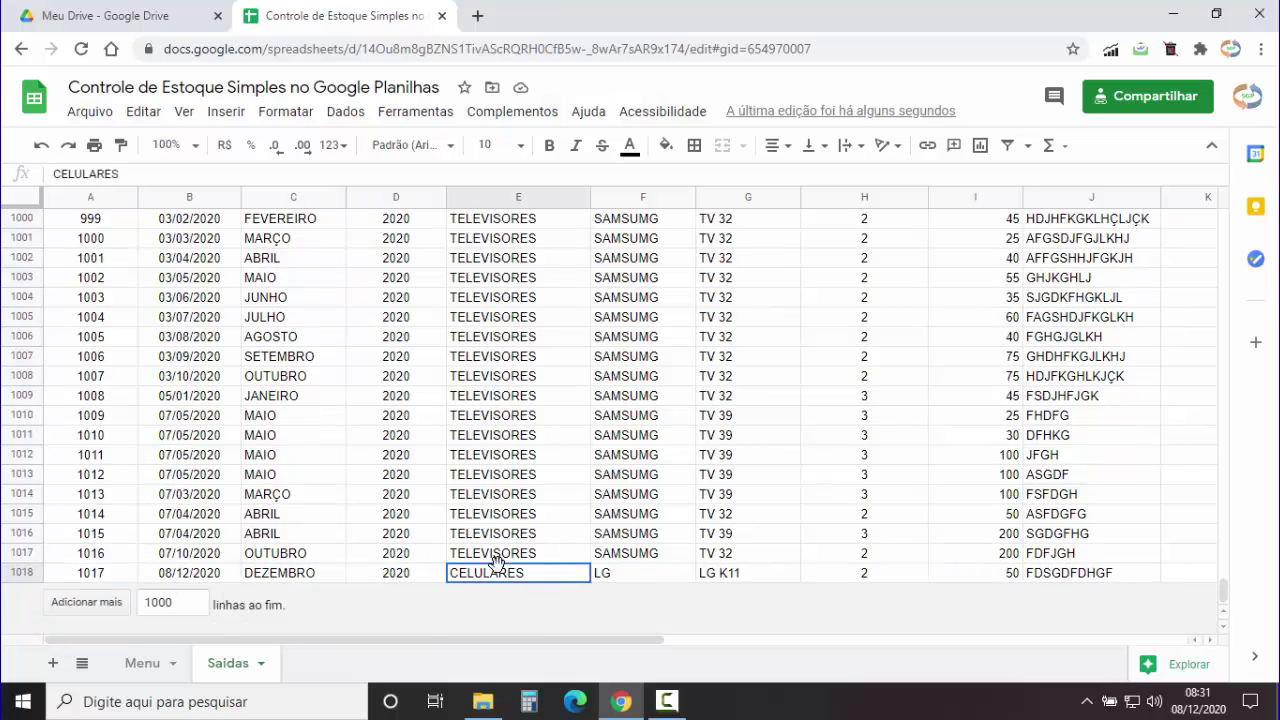
left_click(603, 579)
left_click(740, 580)
left_click(988, 580)
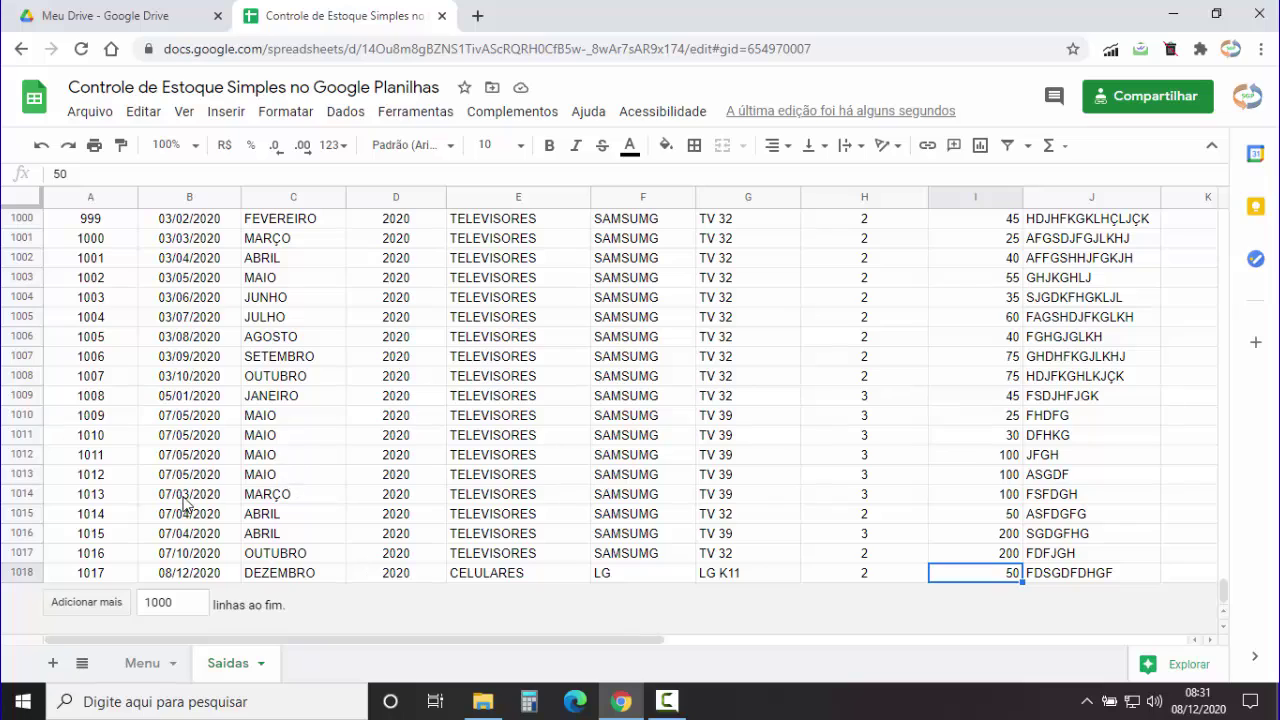
left_click(97, 578)
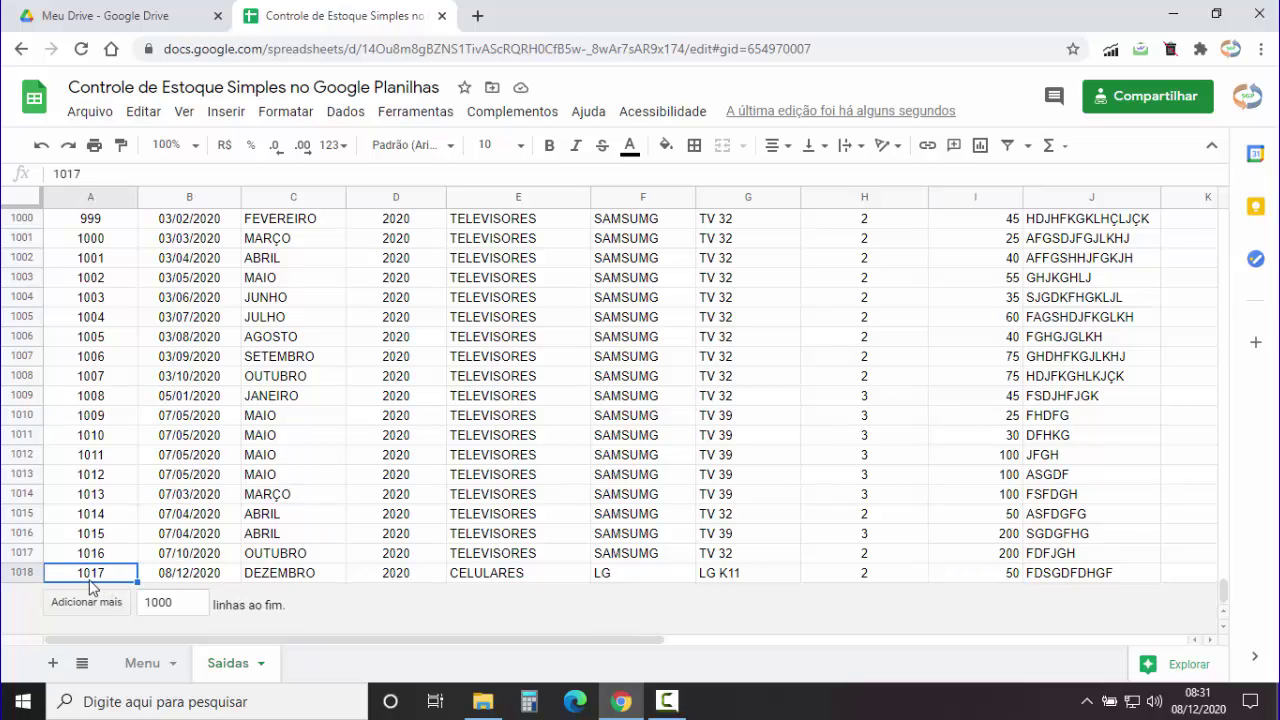
left_click(20, 573)
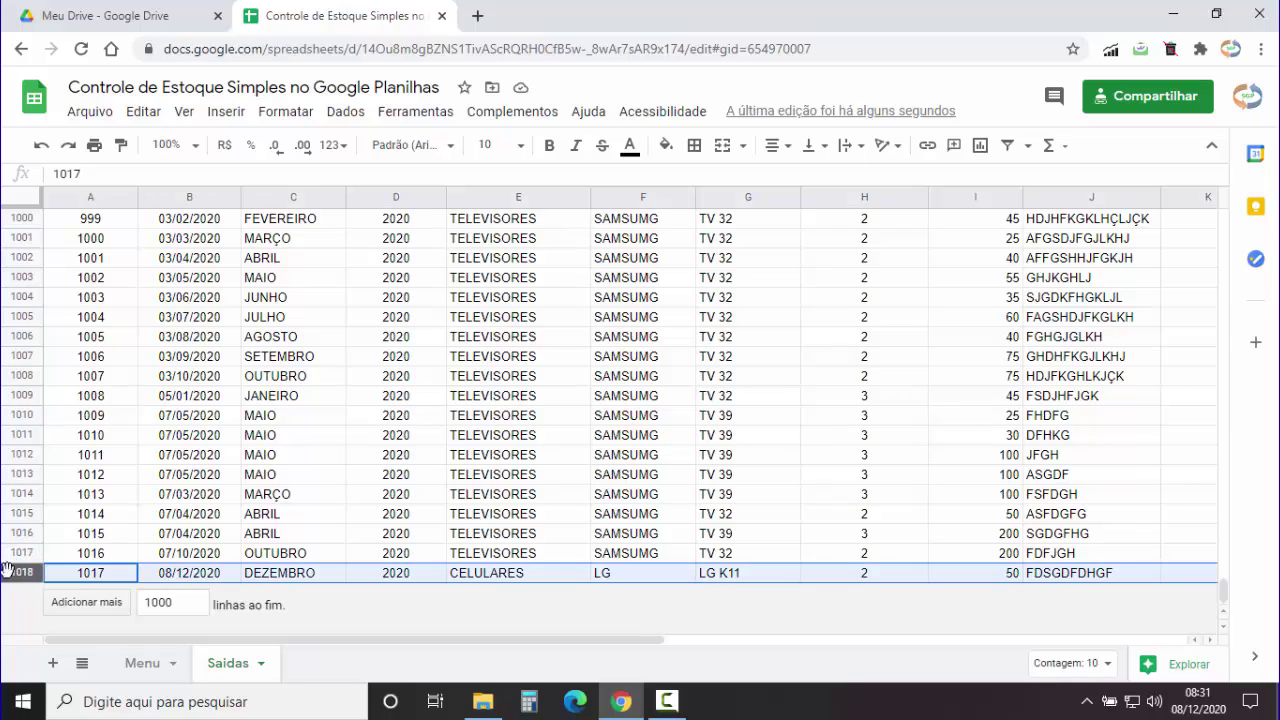
Hide the Saidas sheet from its tab options.
left_click(115, 494)
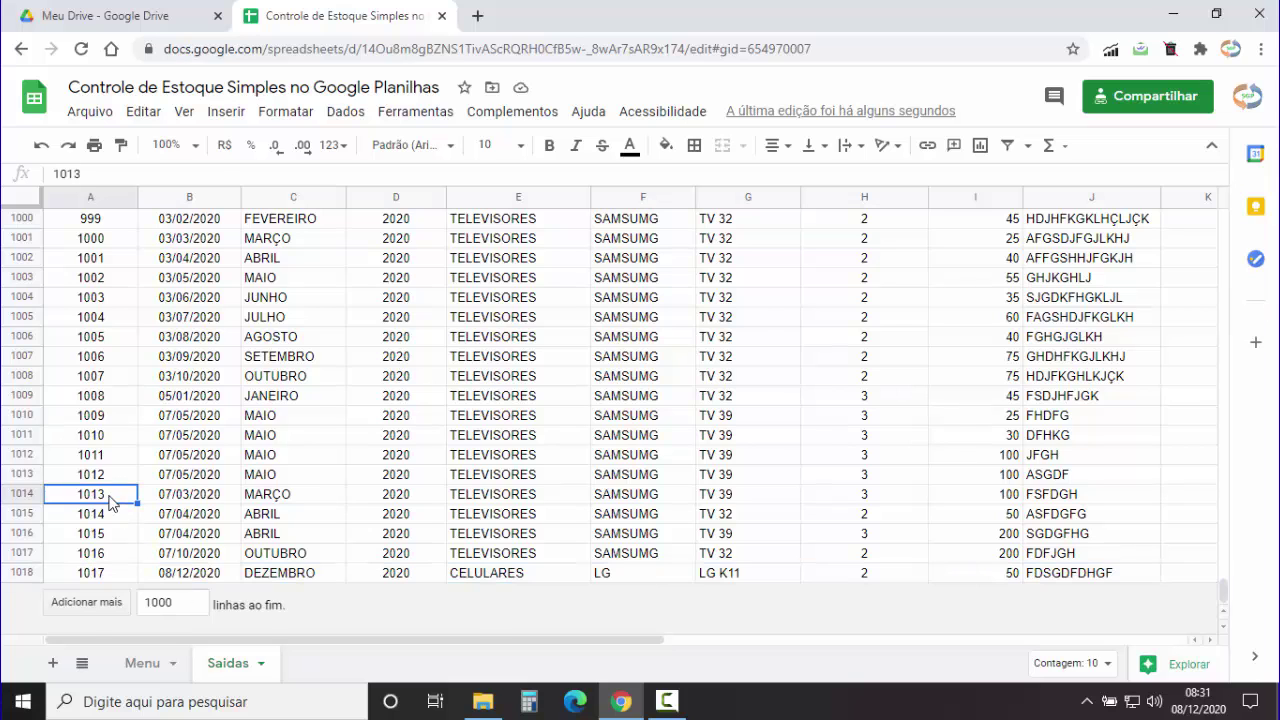
scroll(175, 525, "up", 2)
left_click(261, 664)
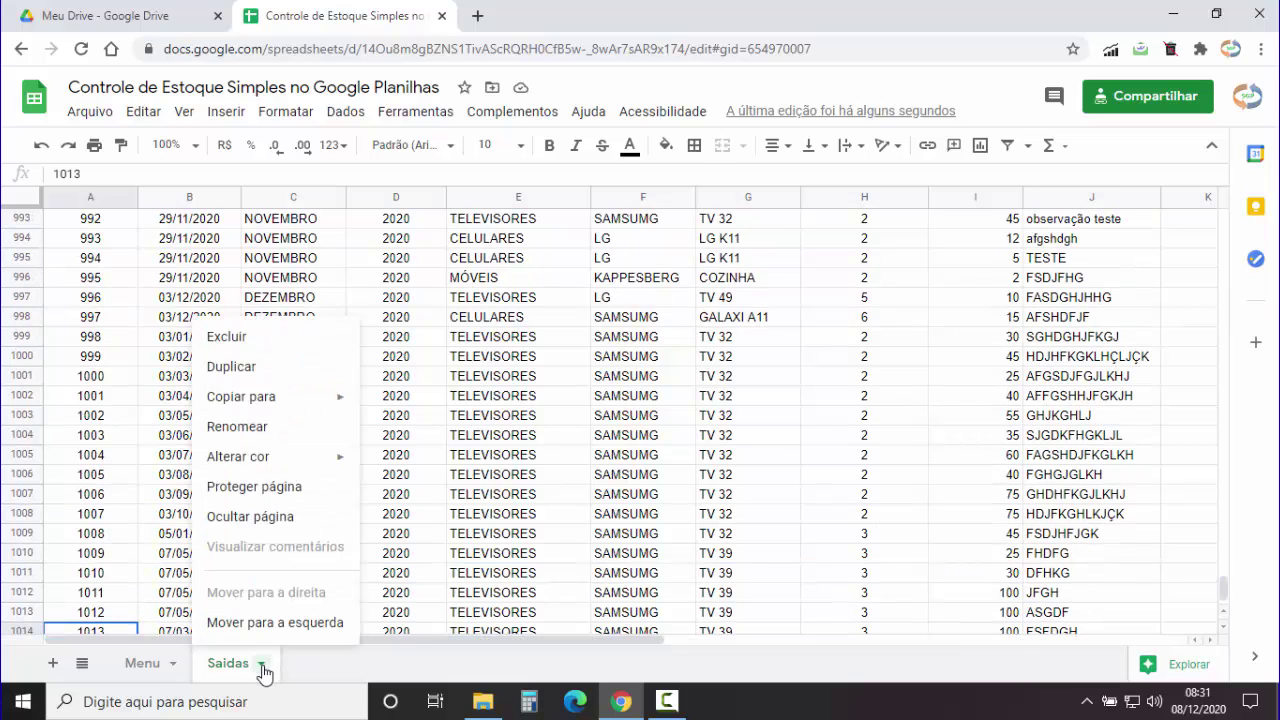
left_click(340, 522)
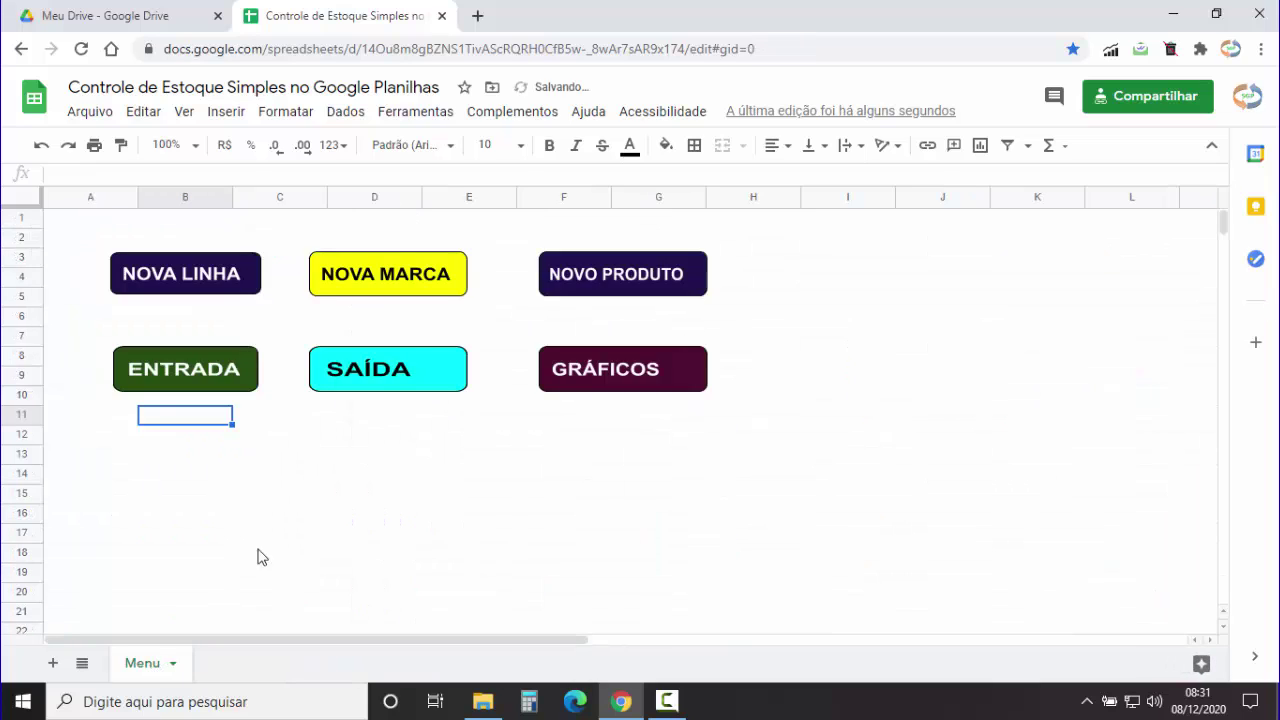
left_click(375, 387)
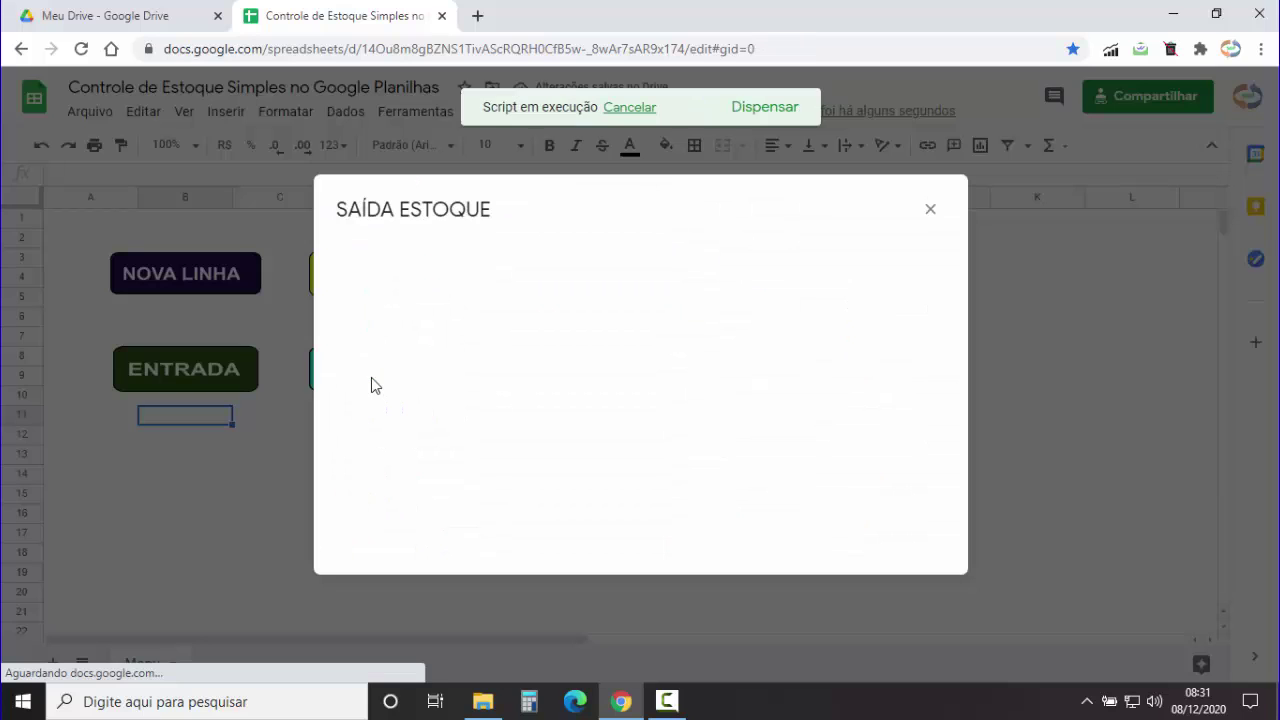
left_click(463, 265)
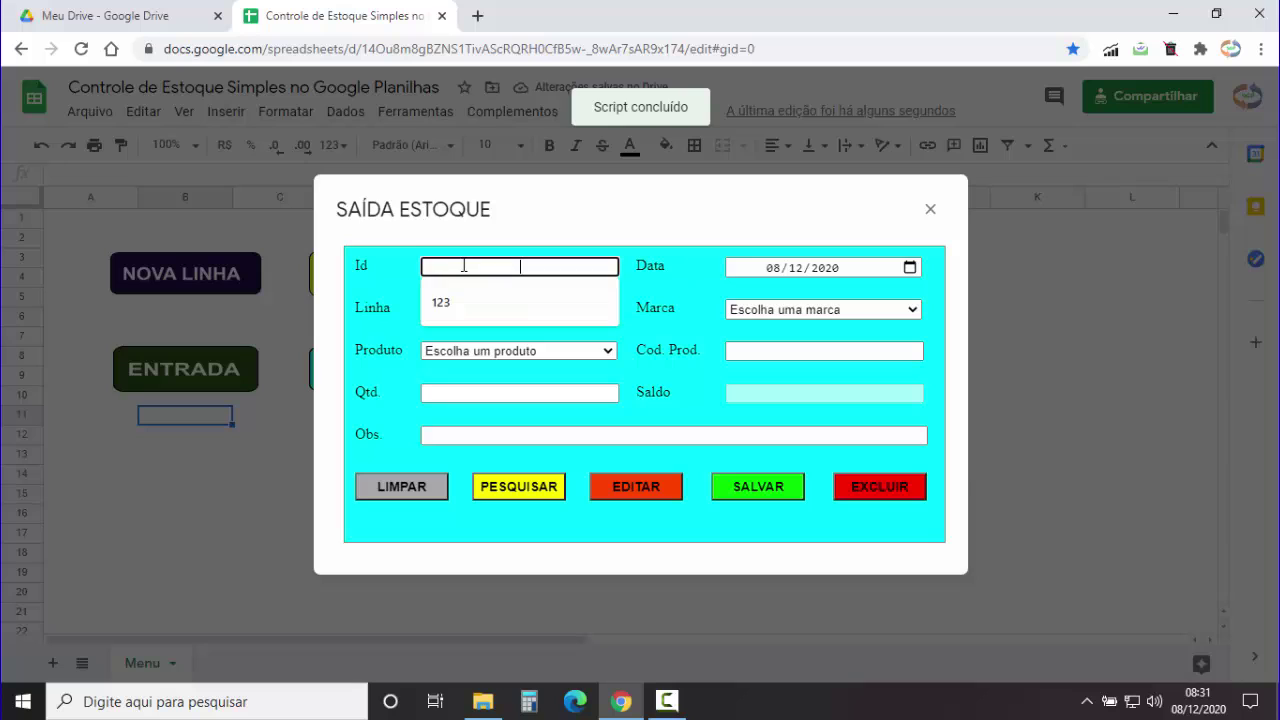
type("1017")
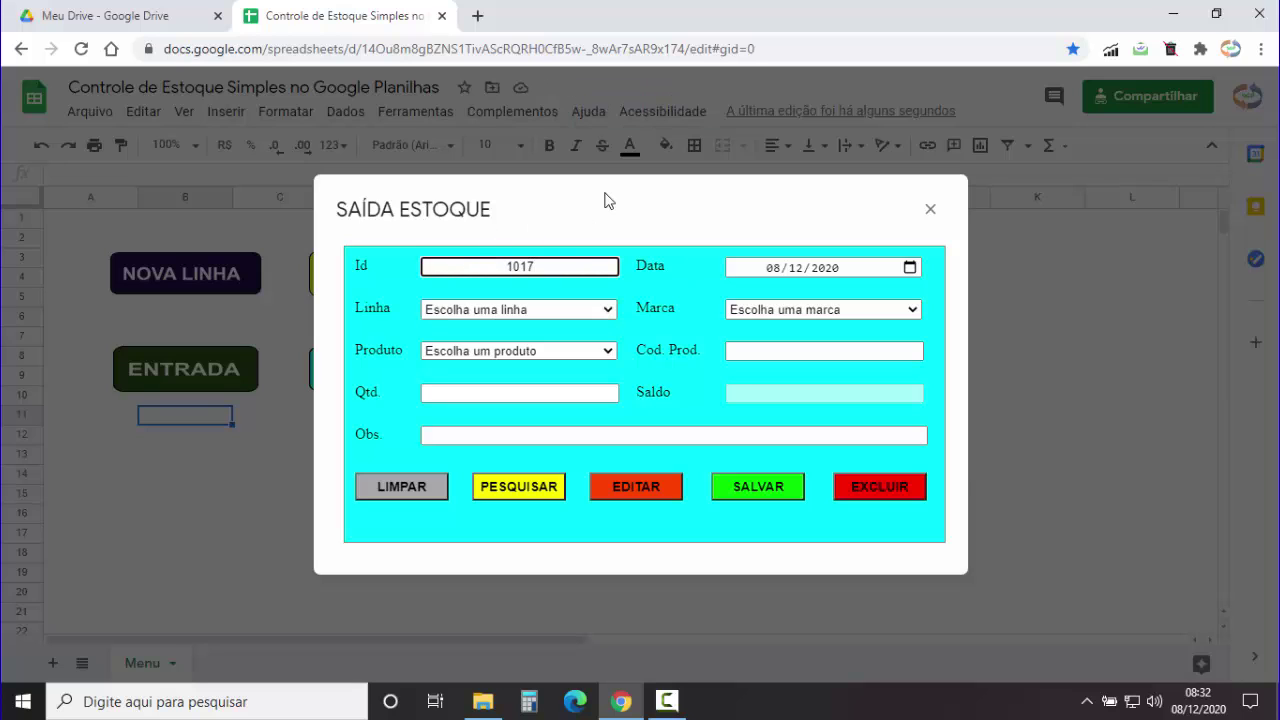
left_click(513, 492)
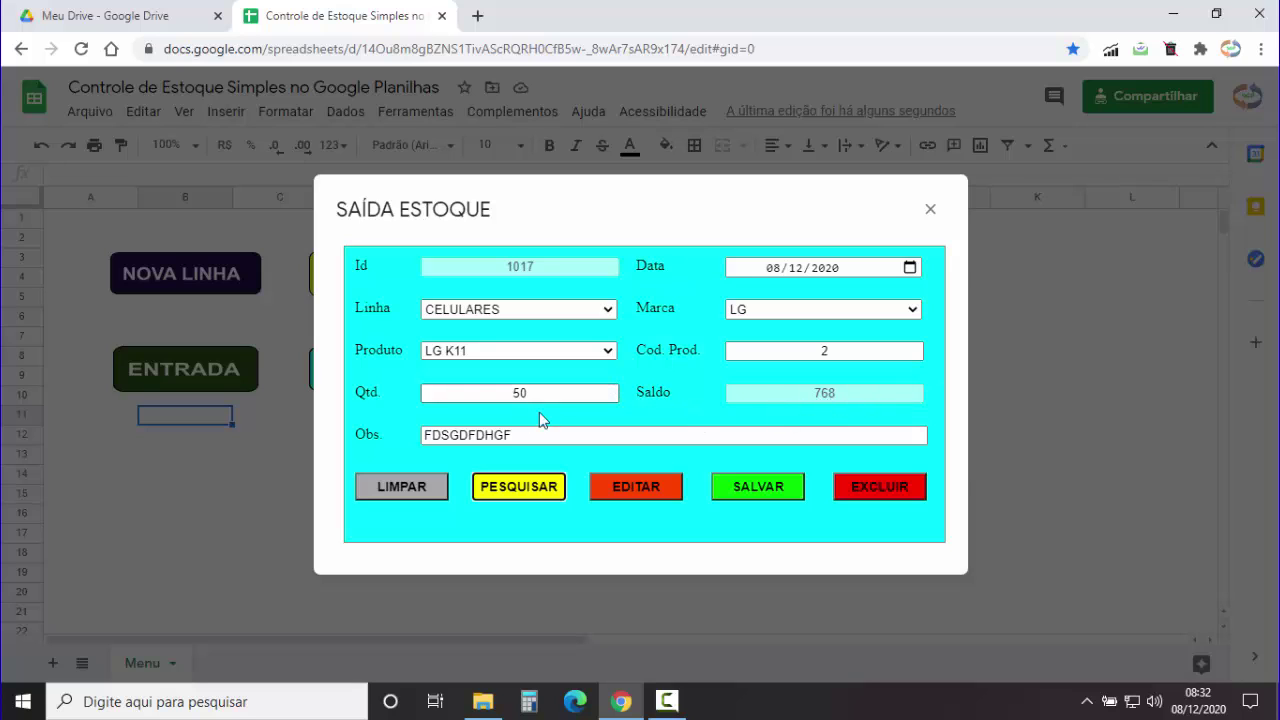
left_click_drag(543, 392, 459, 393)
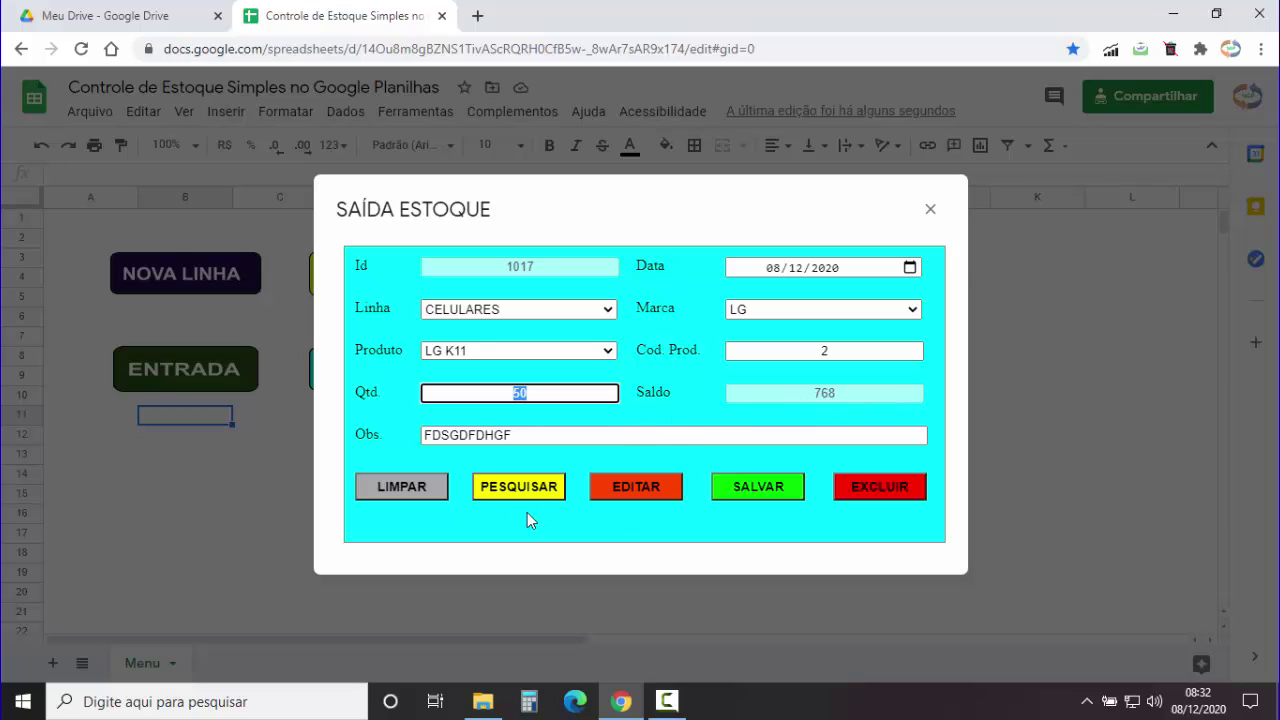
left_click(424, 497)
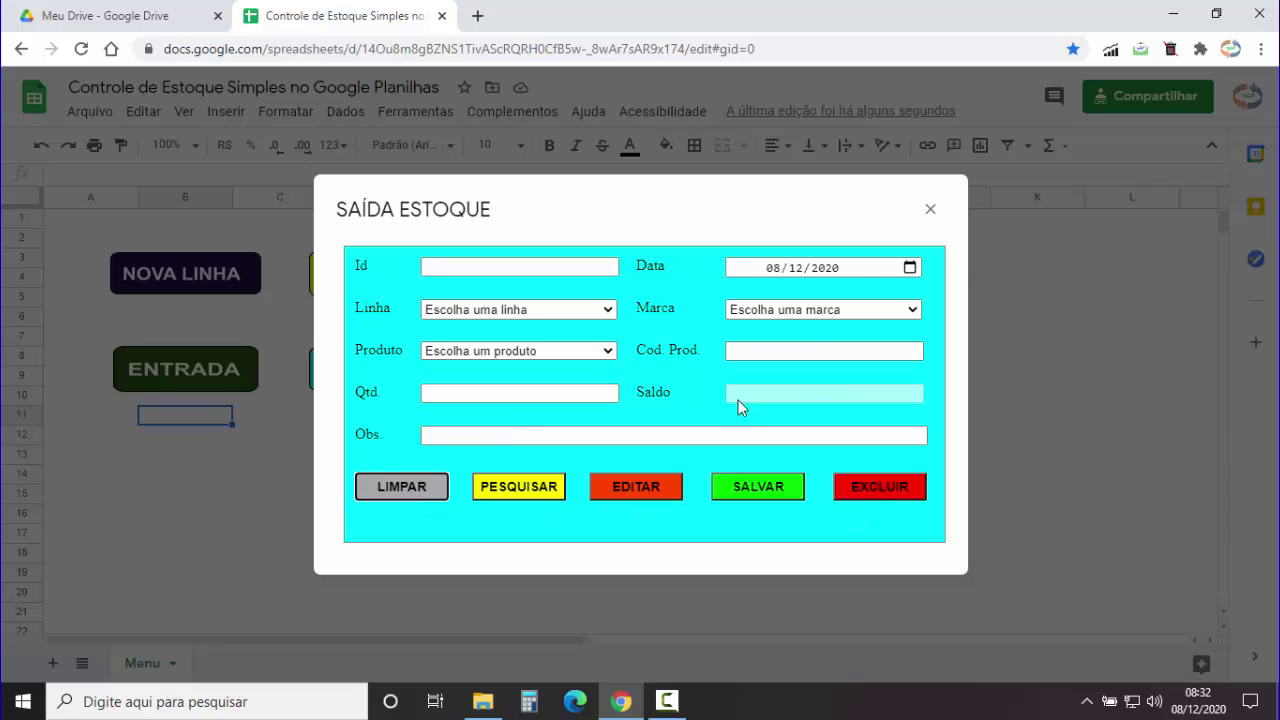
left_click(812, 310)
left_click(590, 354)
left_click(516, 312)
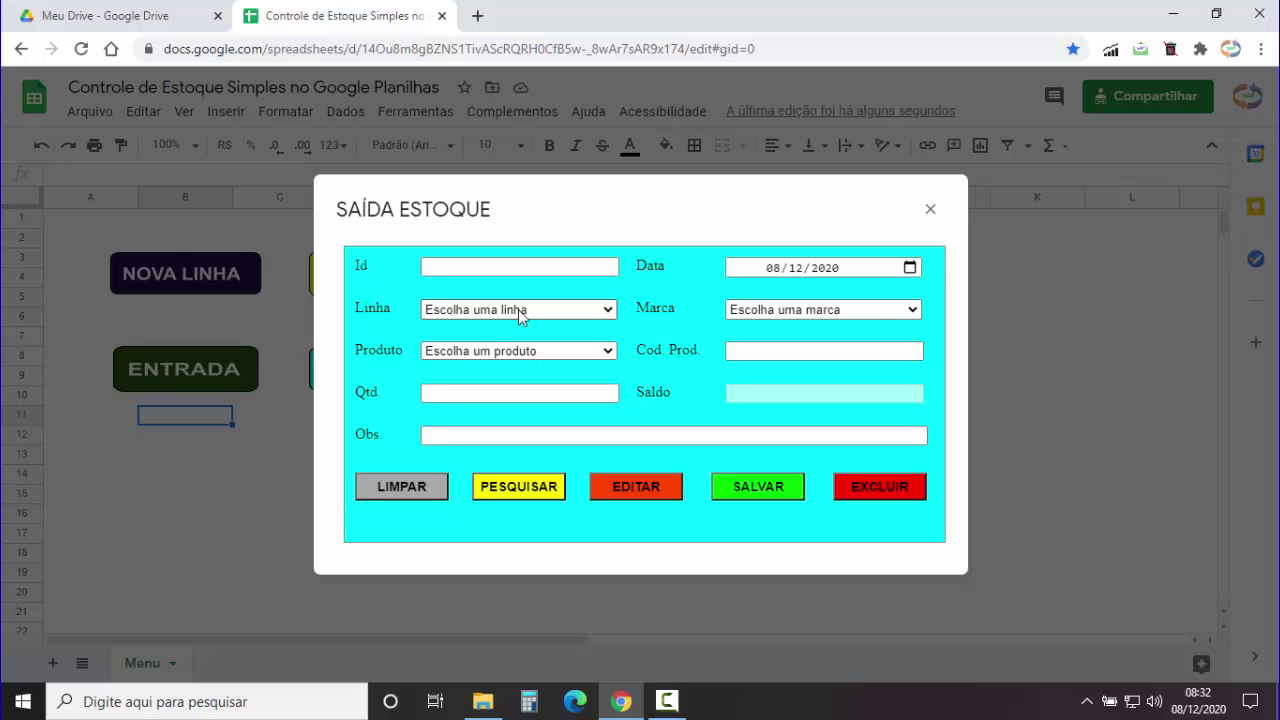
left_click(516, 312)
left_click(694, 313)
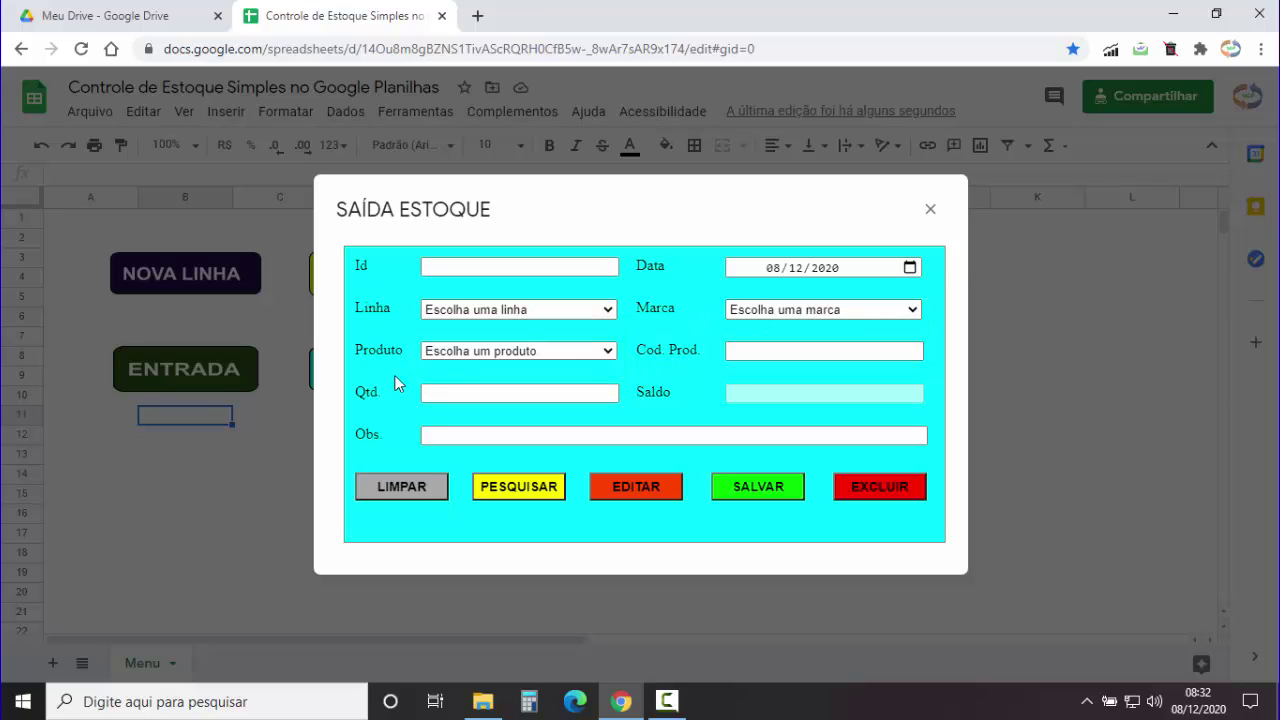
left_click(932, 210)
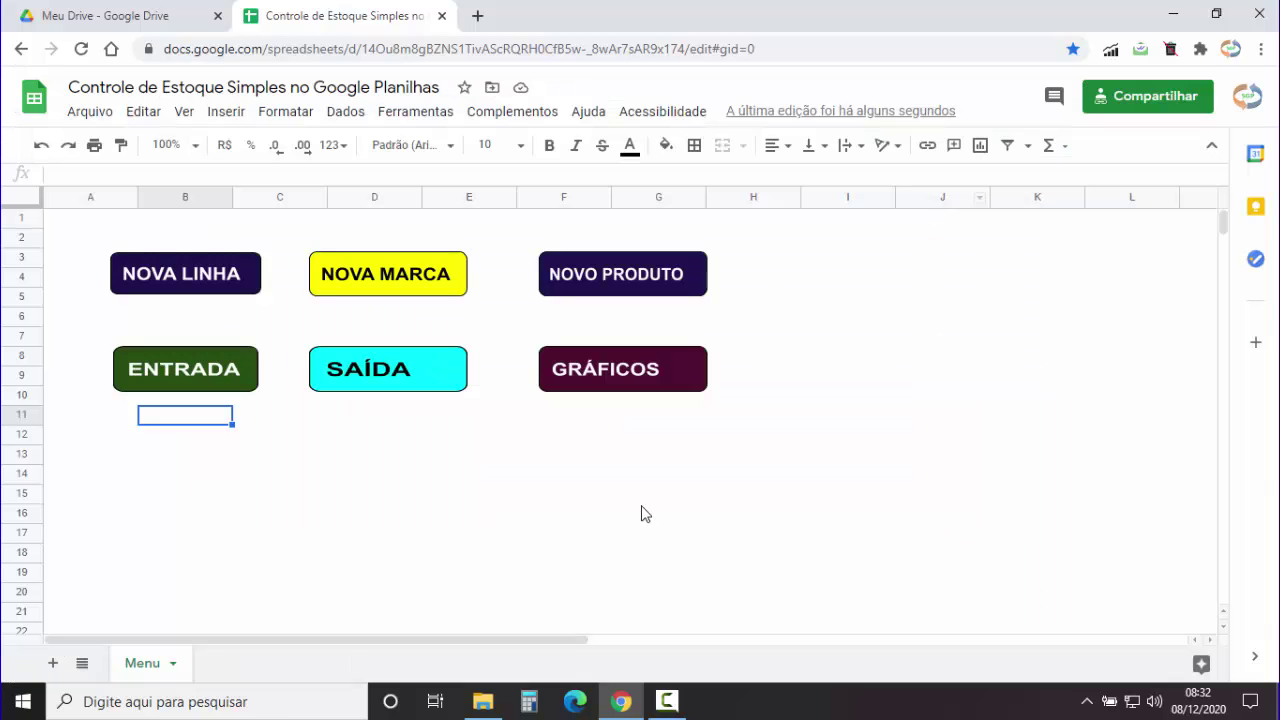
Open the Gráfico de Estoque Produto dialog and read the Entrada, Saída and Saldo bar values.
left_click(628, 382)
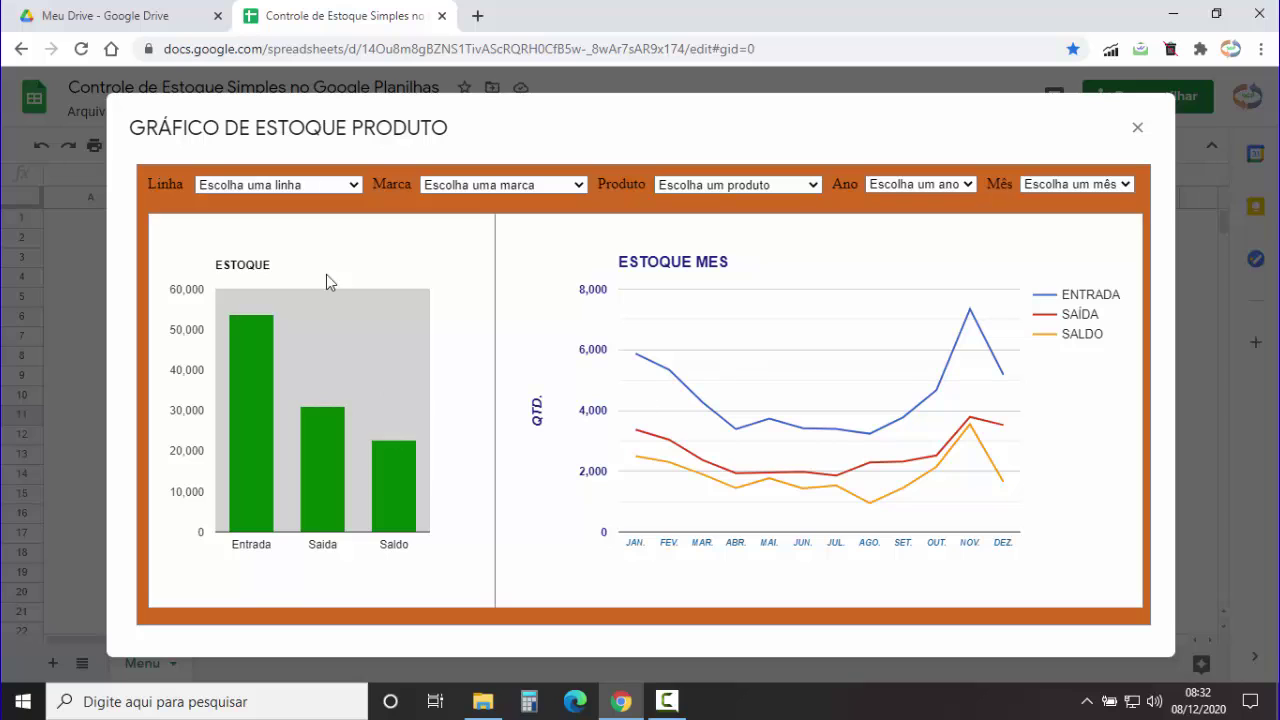
mouse_move(258, 347)
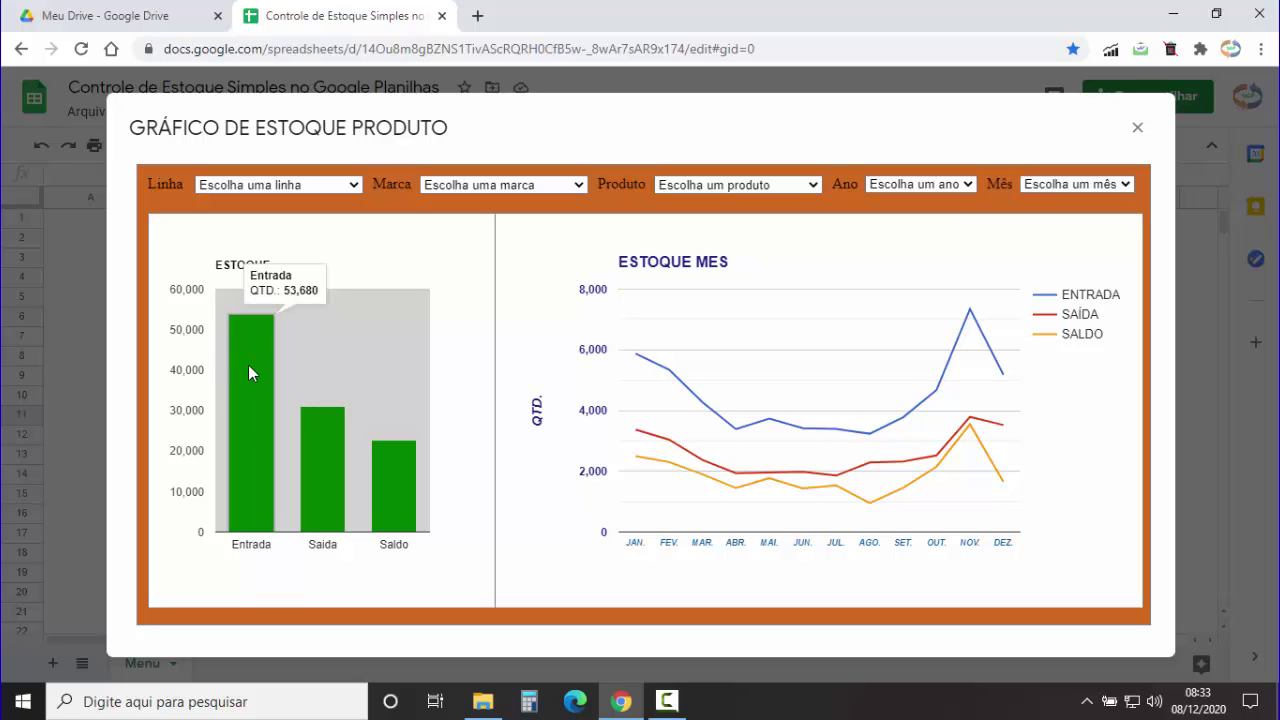
mouse_move(326, 452)
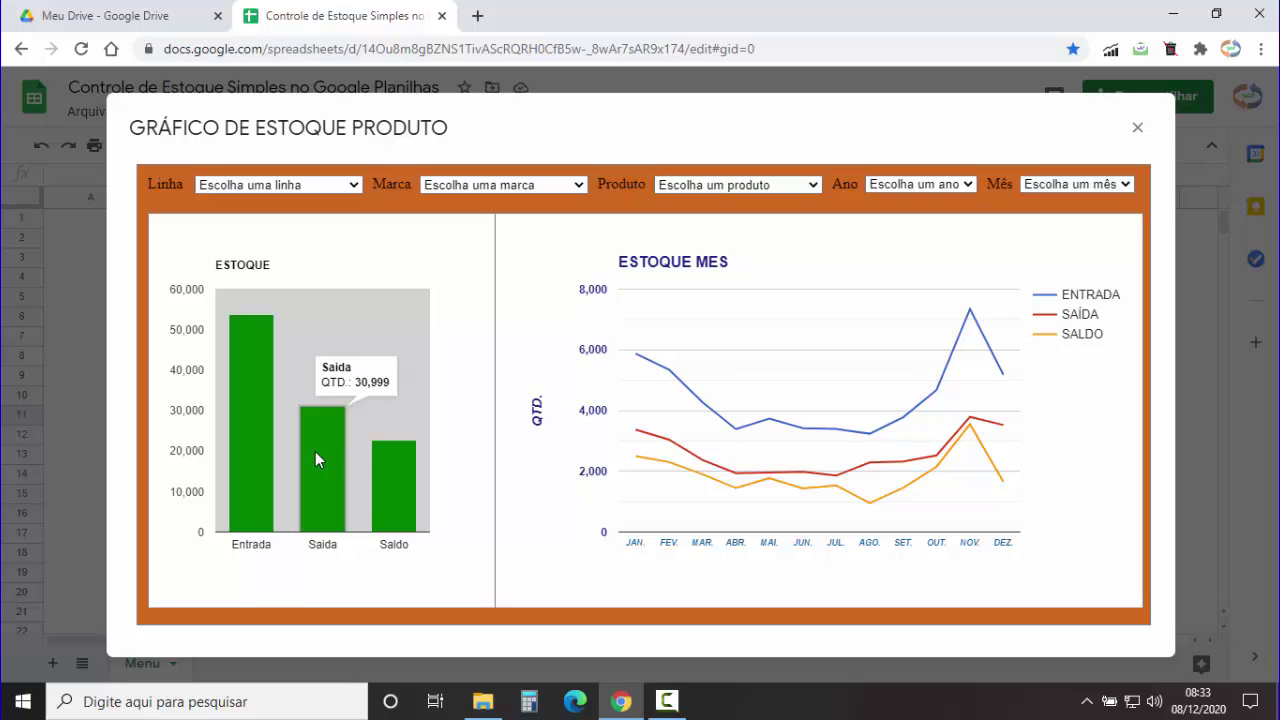
mouse_move(390, 468)
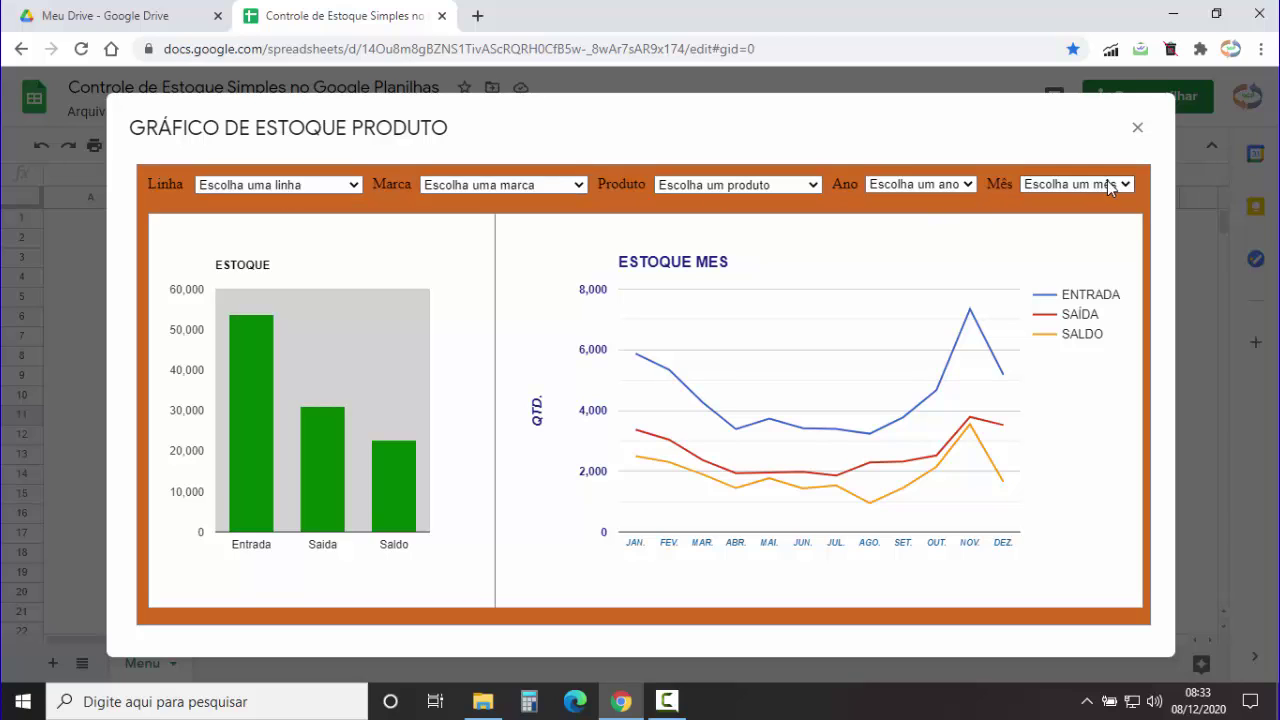
Filter the charts to TELEVISORES, SAMSUMG and product TV 32, after briefly comparing TV 39.
left_click(355, 187)
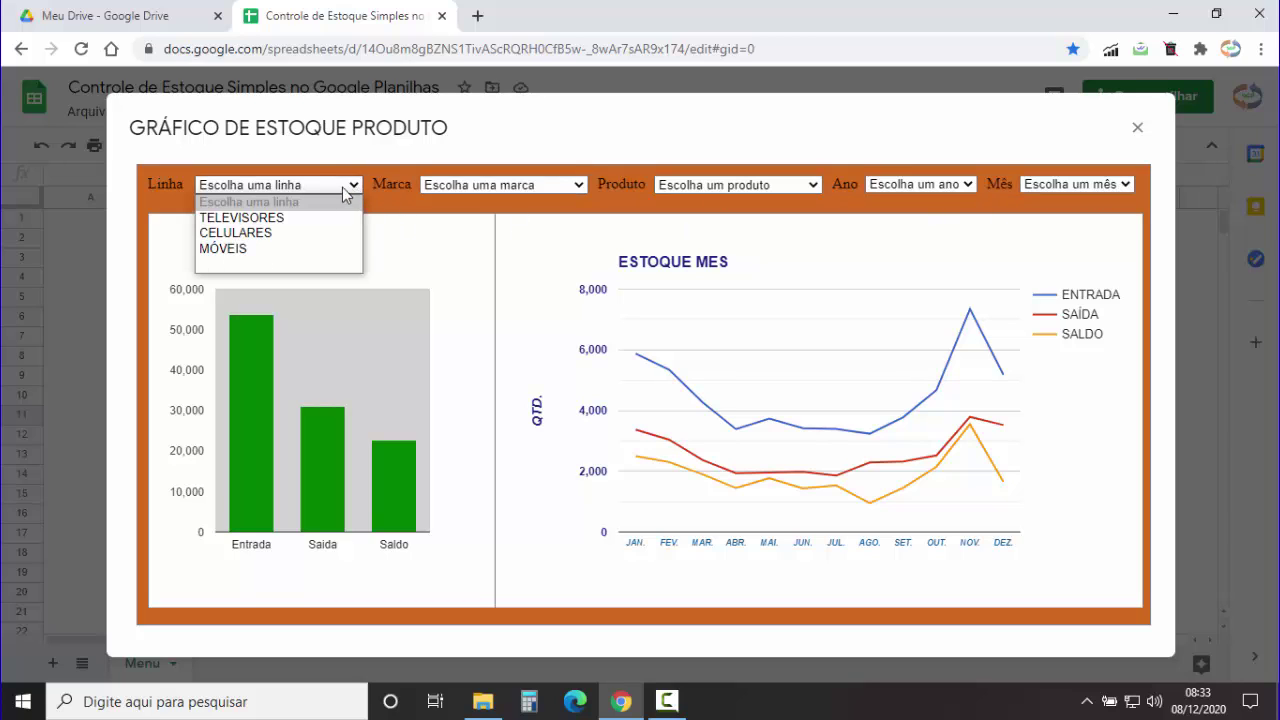
left_click(271, 217)
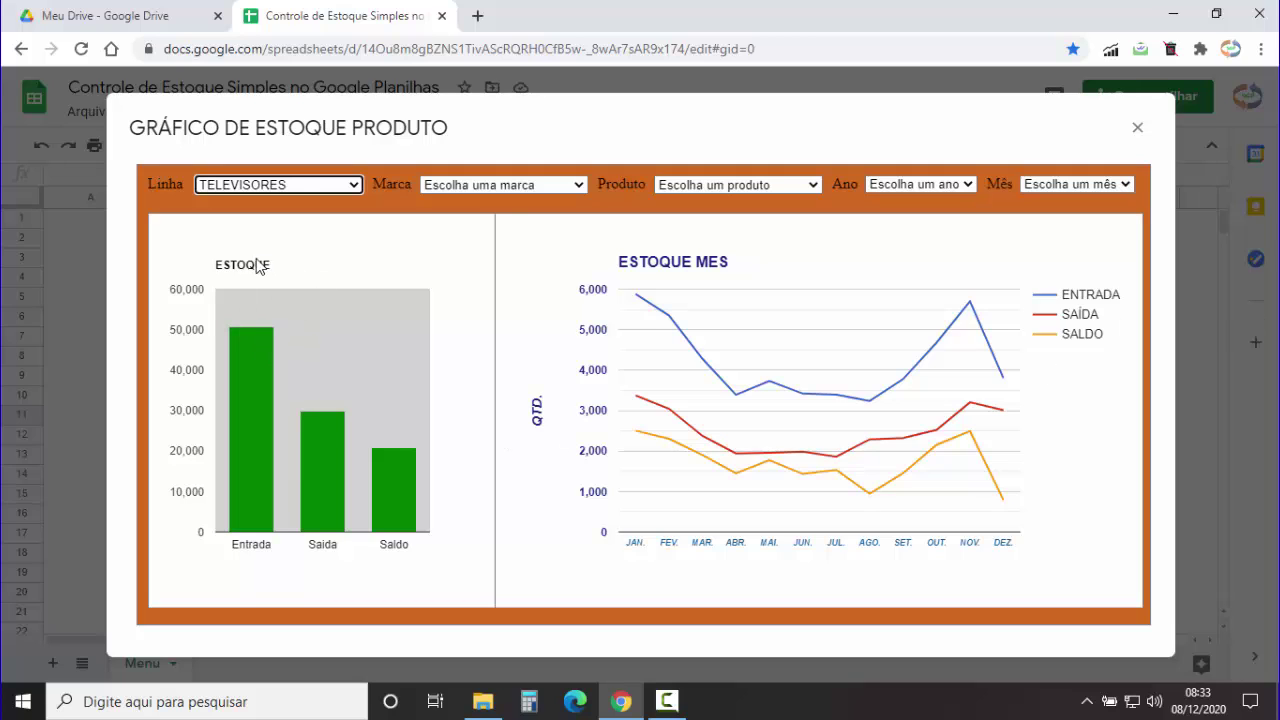
left_click(578, 185)
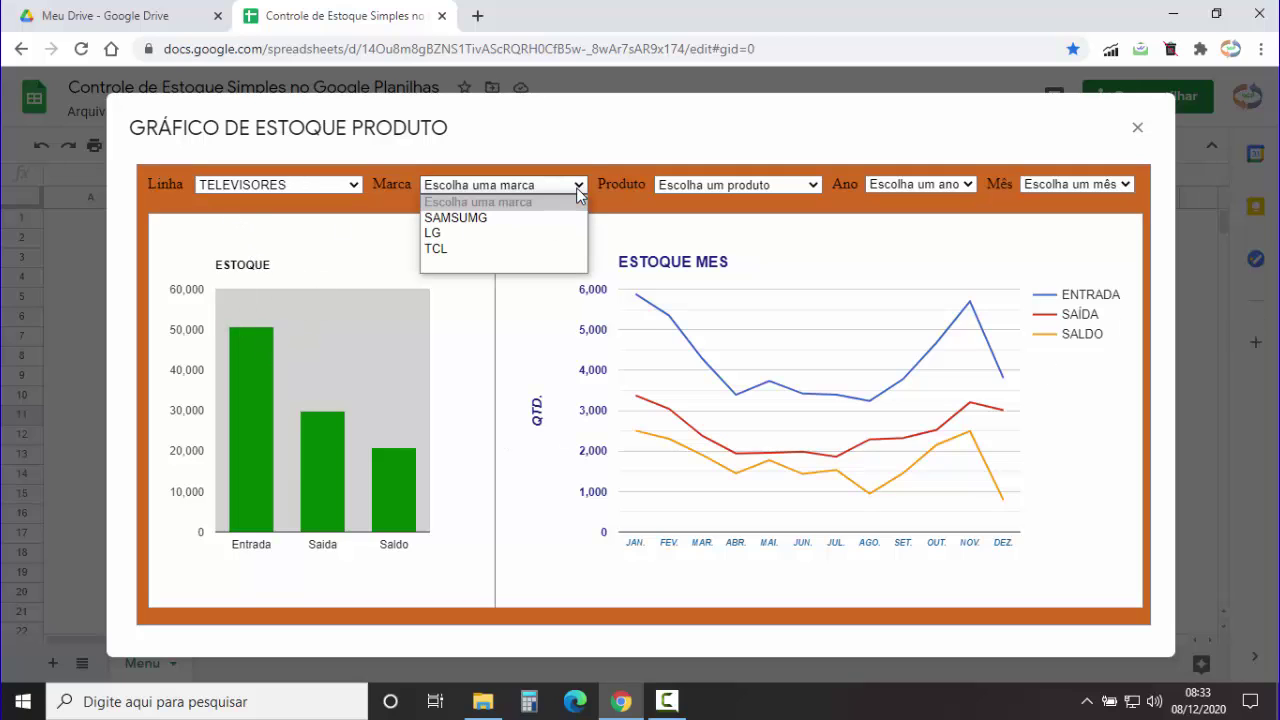
left_click(530, 222)
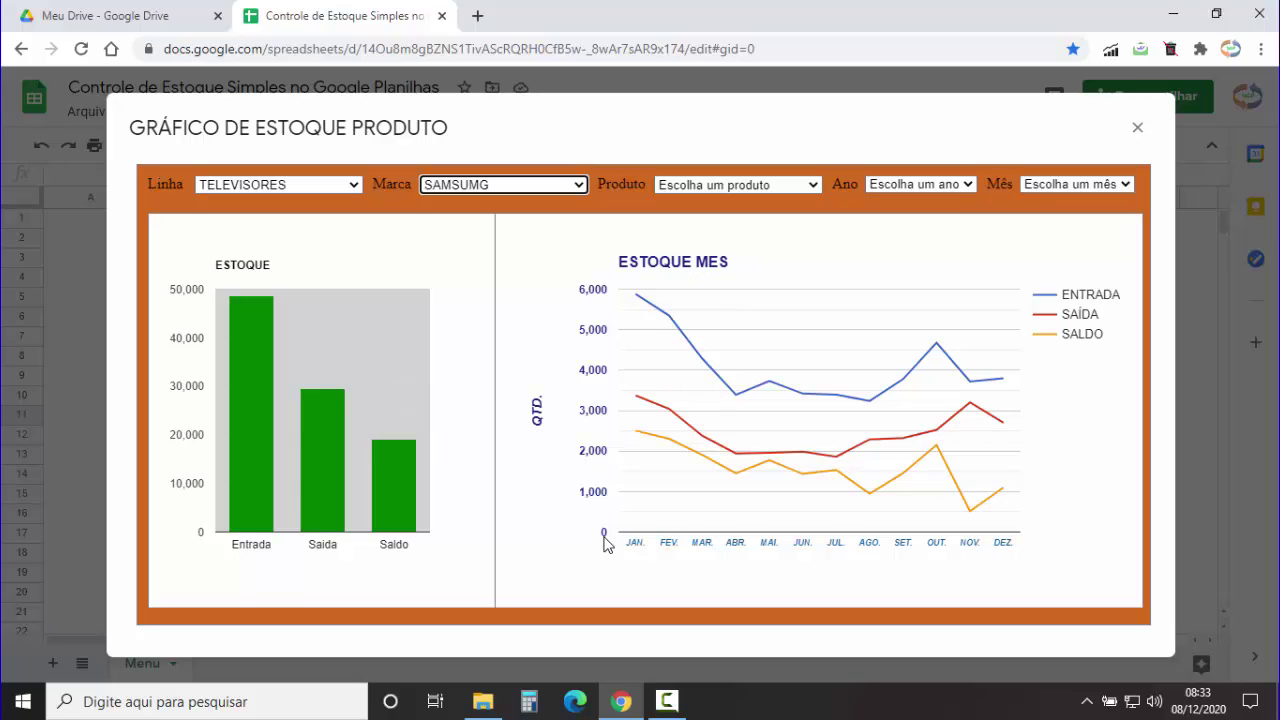
left_click(814, 186)
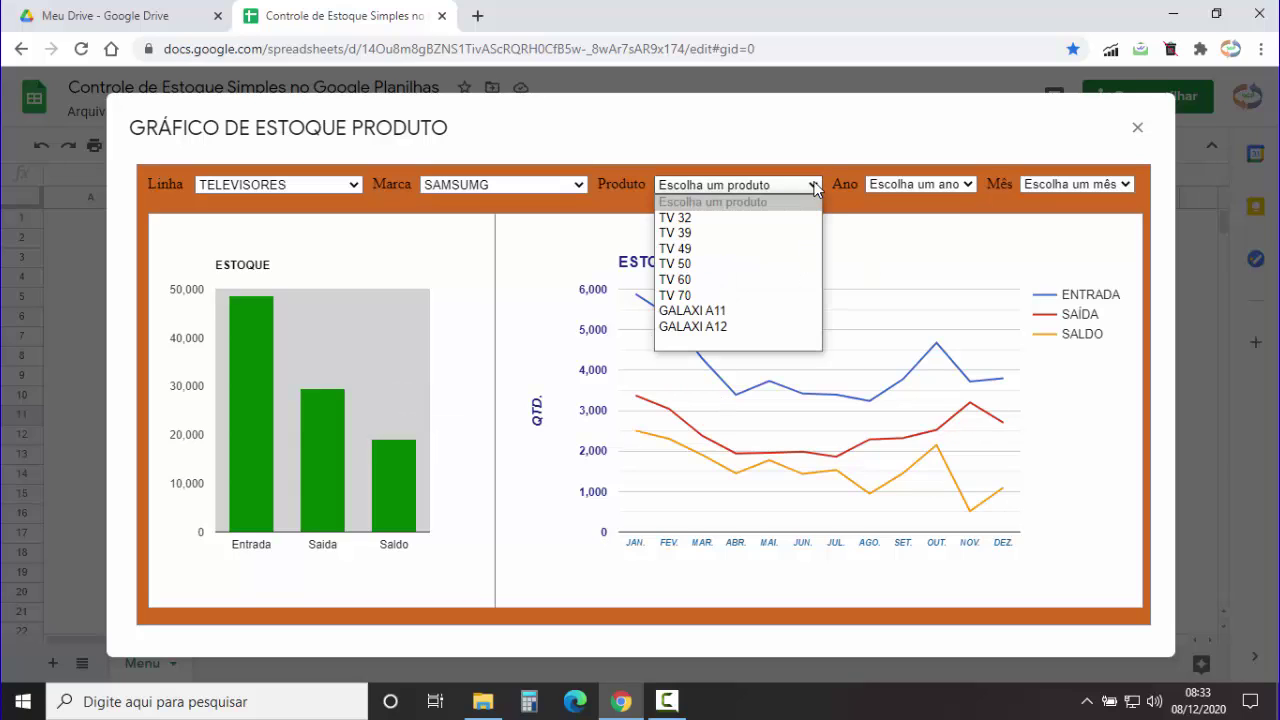
left_click(719, 220)
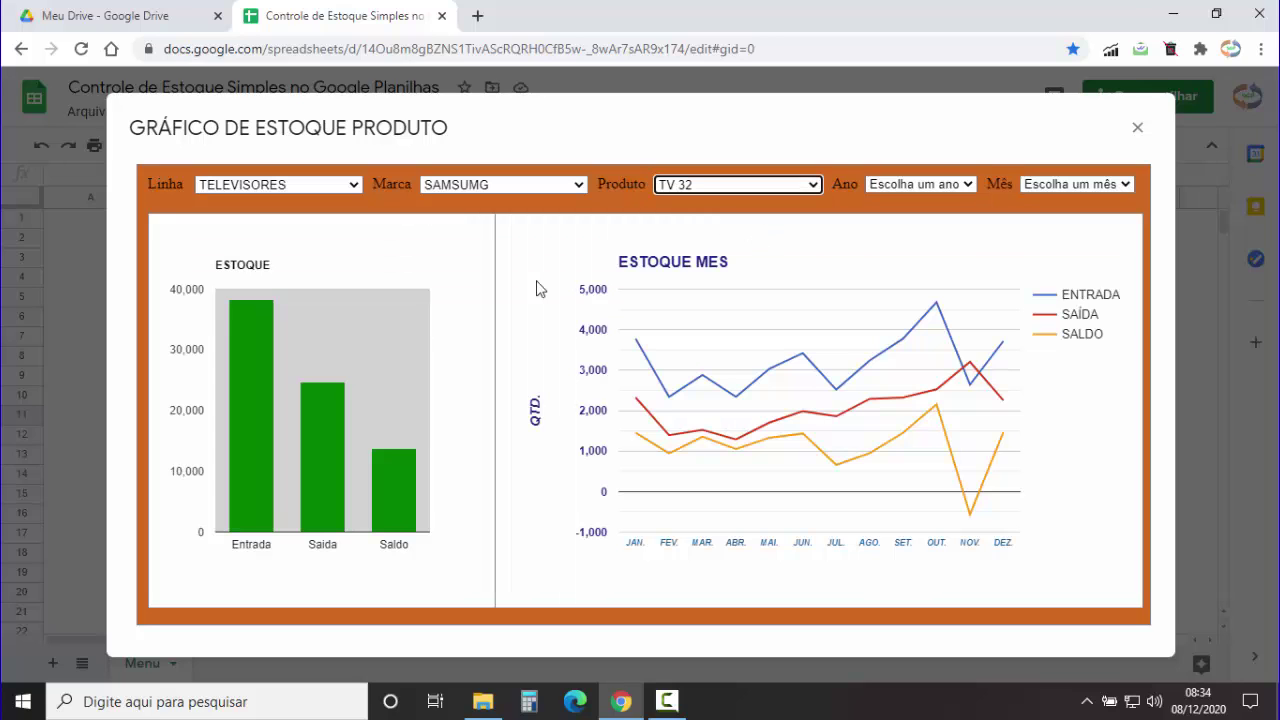
mouse_move(241, 362)
left_click(808, 186)
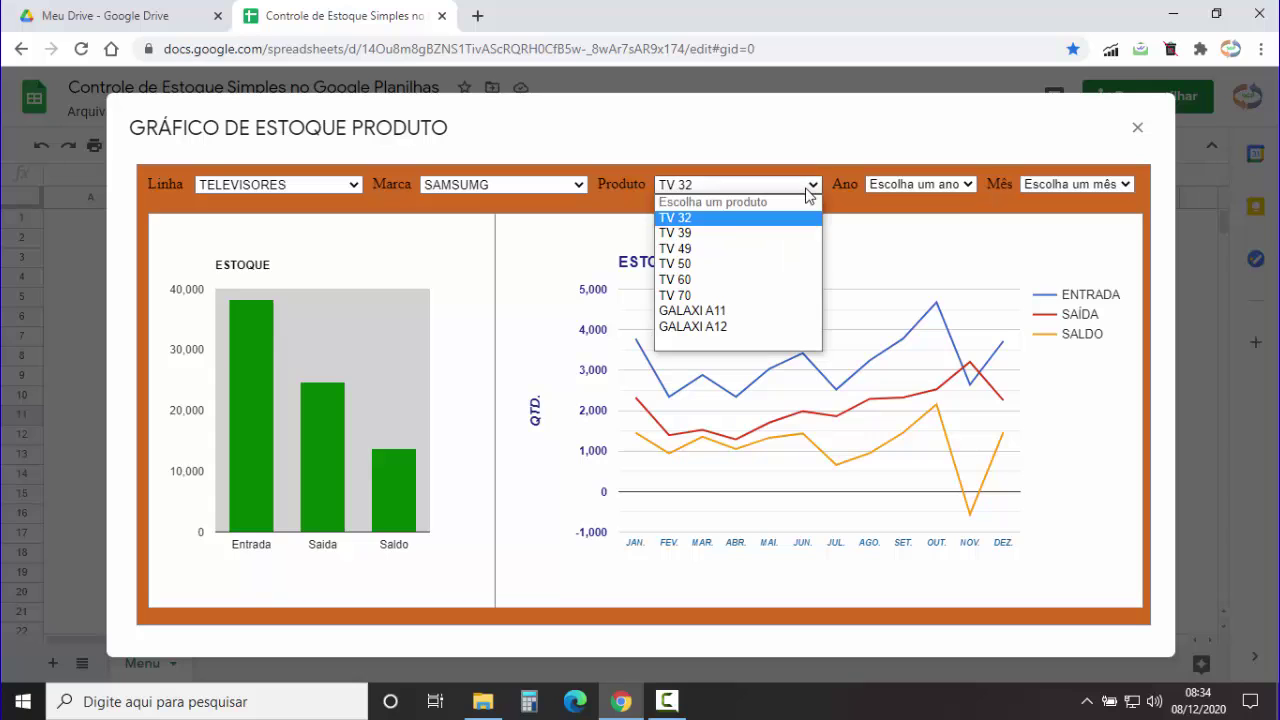
left_click(697, 233)
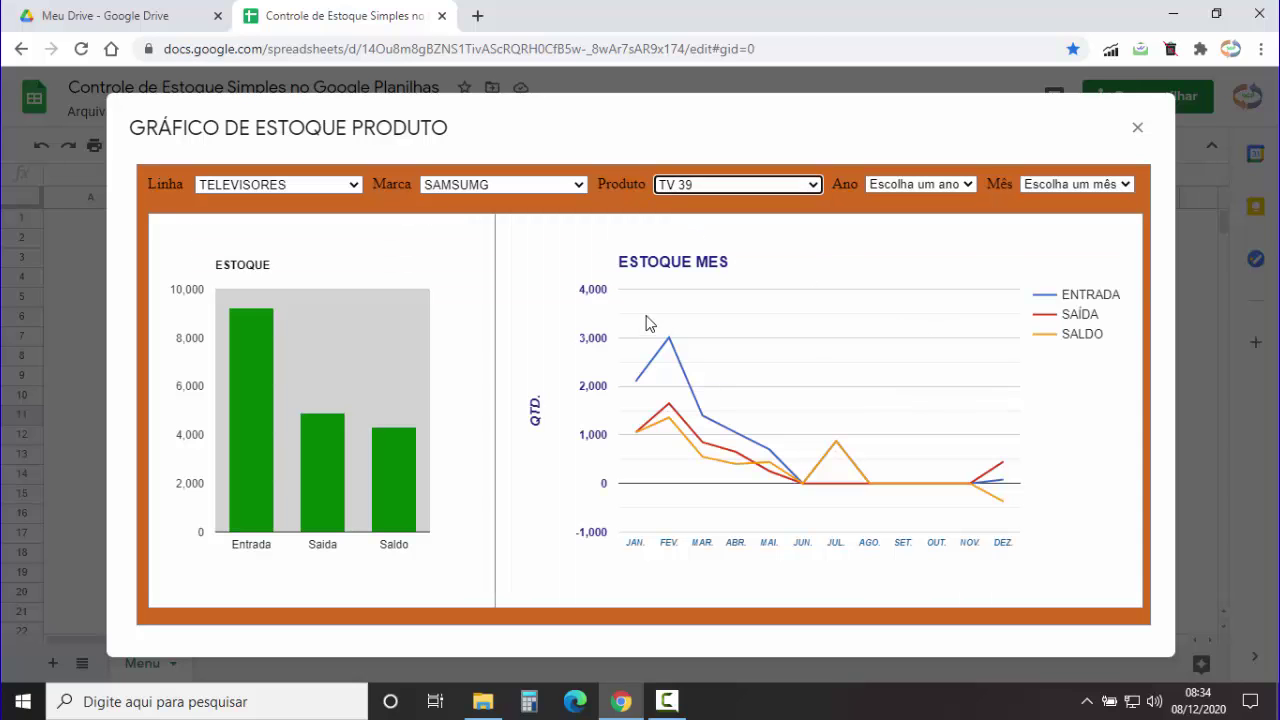
mouse_move(323, 440)
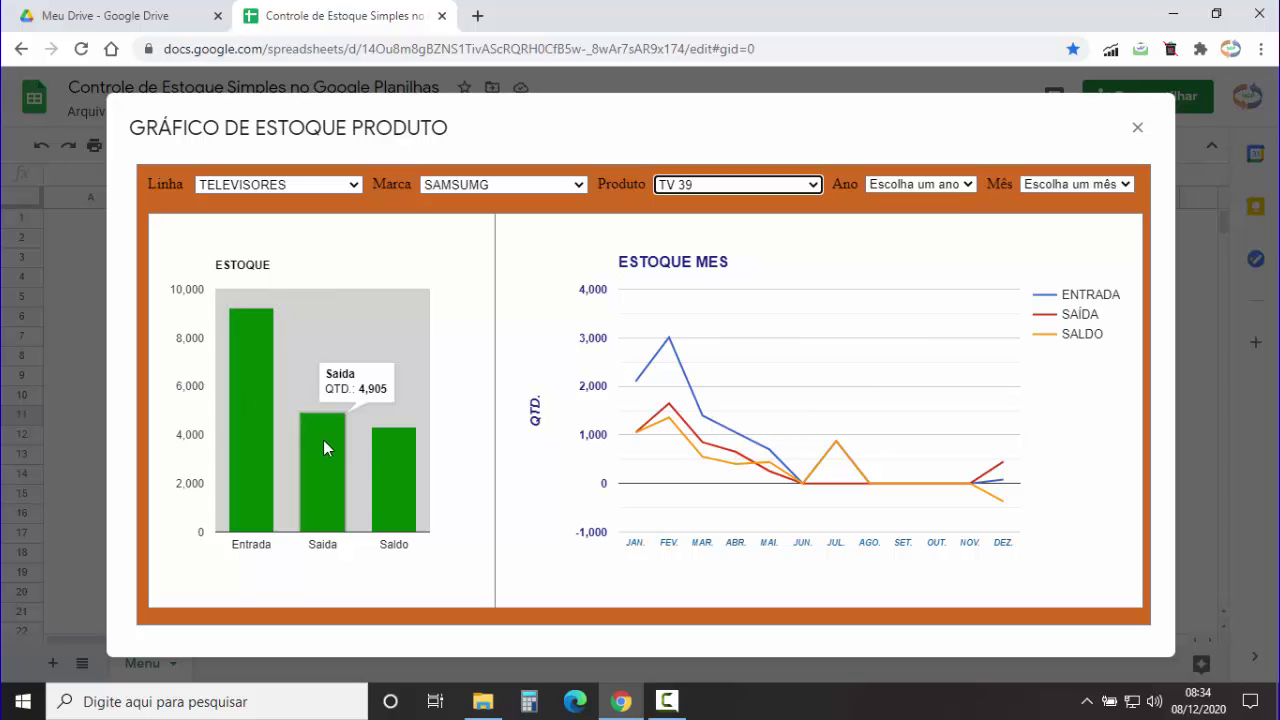
left_click(815, 184)
left_click(713, 212)
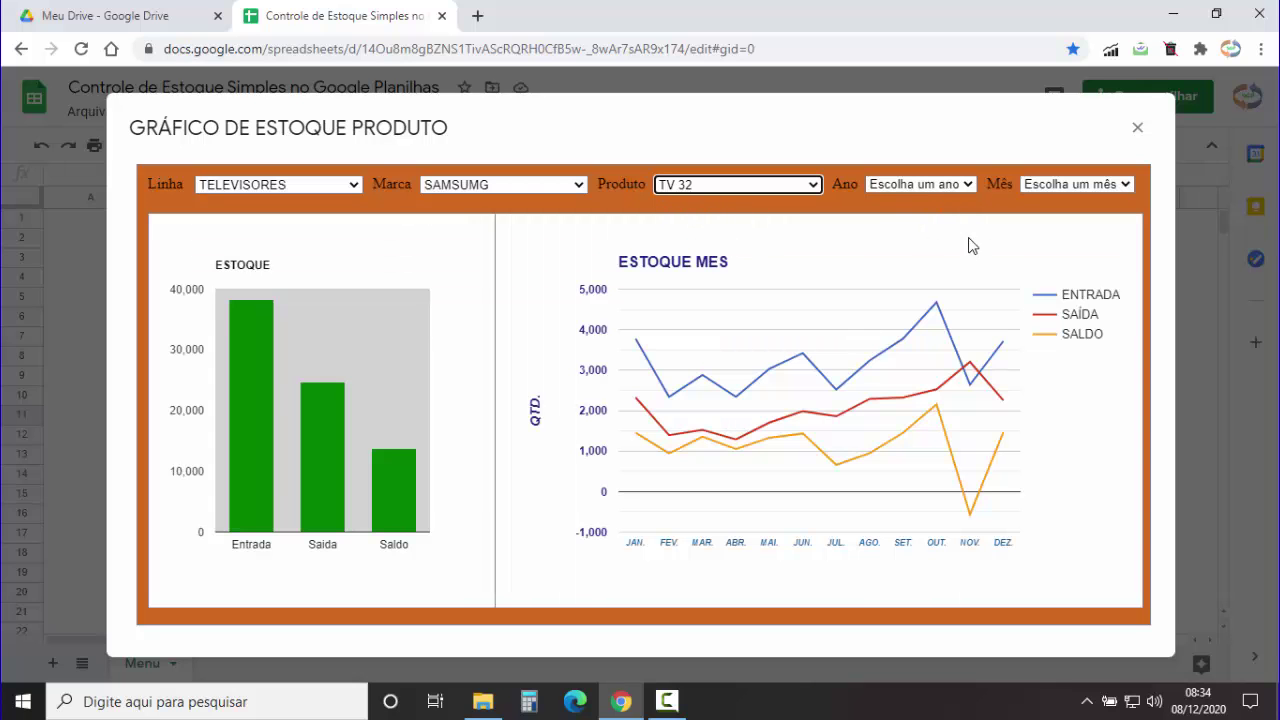
Set the chart year to 2020, after briefly viewing 2021.
left_click(969, 185)
left_click(919, 216)
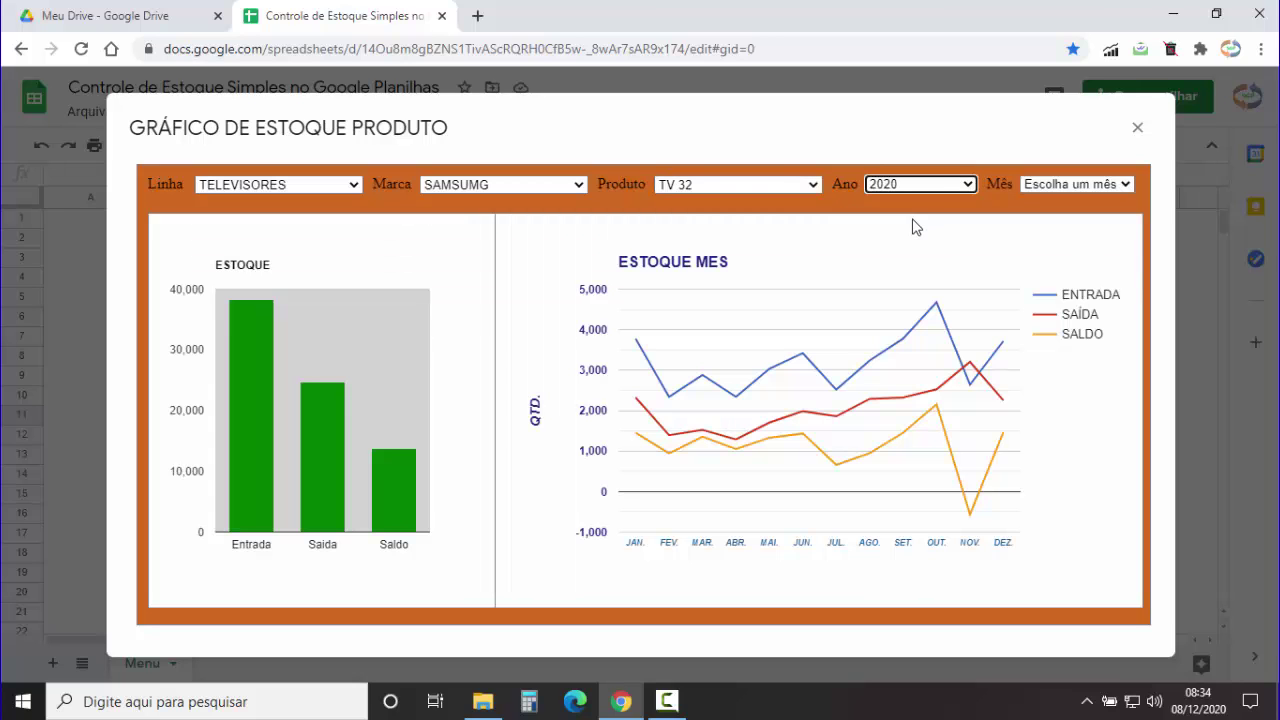
left_click(969, 191)
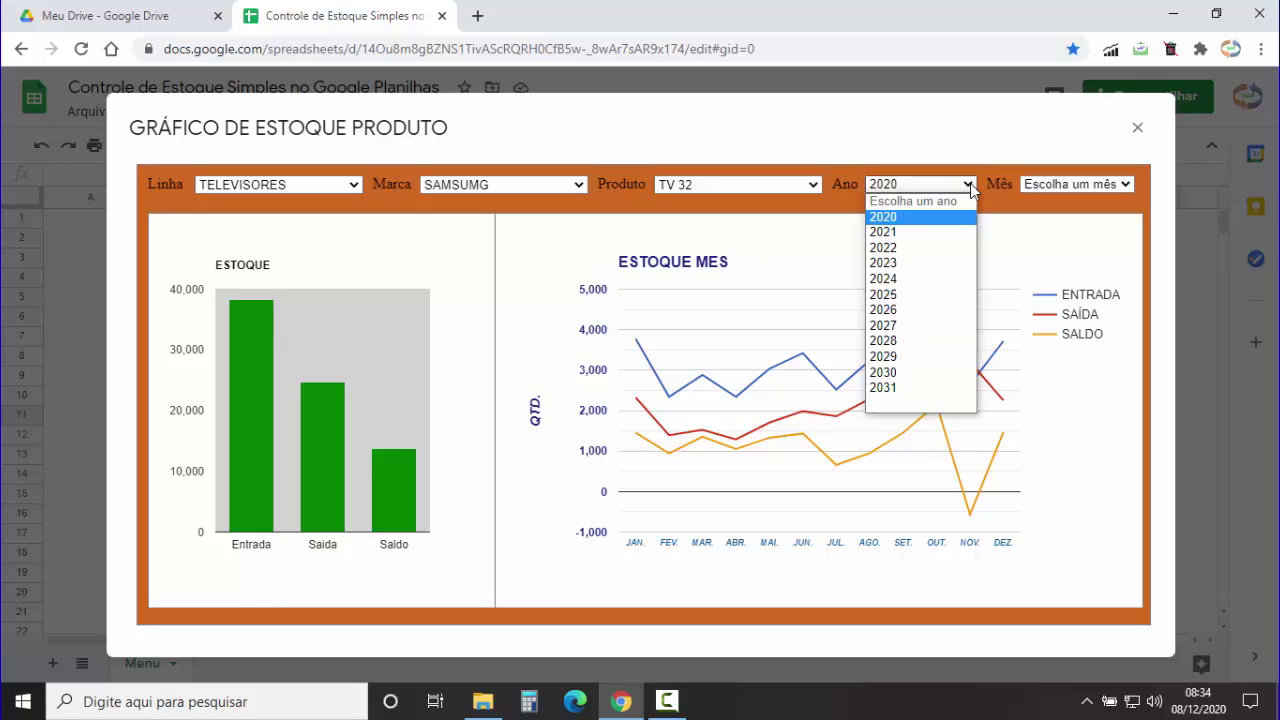
left_click(920, 232)
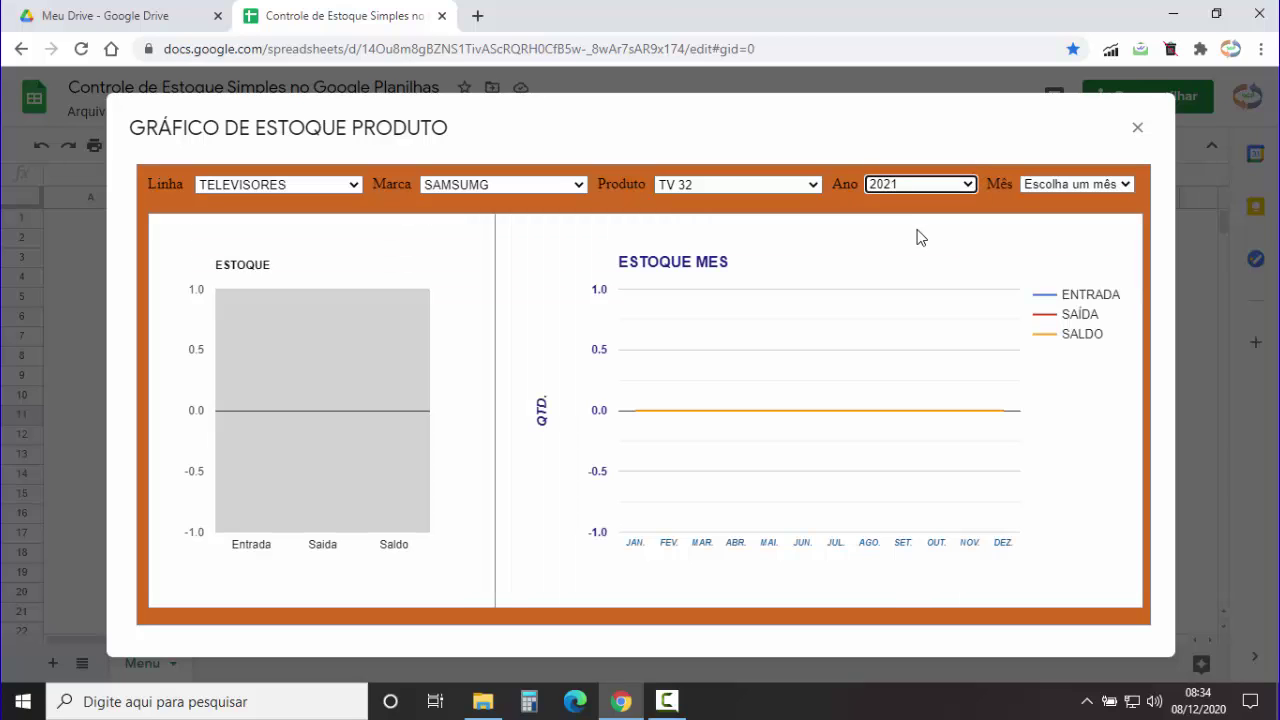
left_click(962, 192)
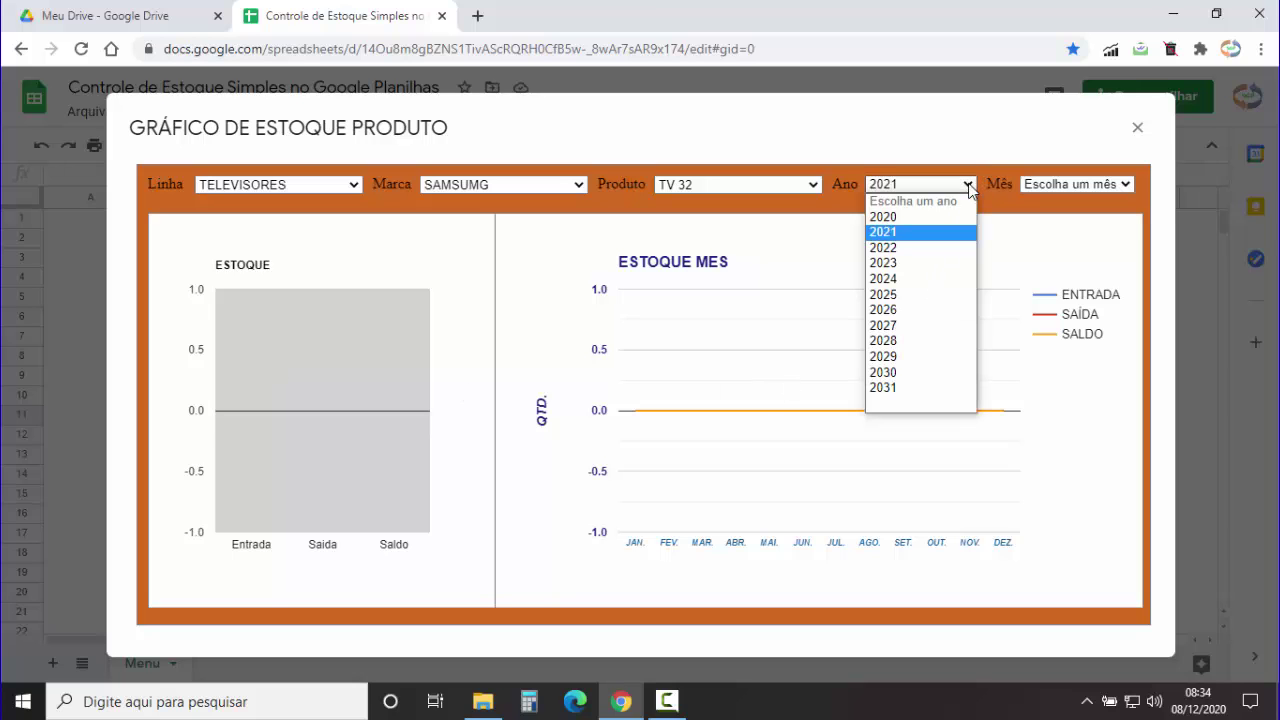
left_click(902, 218)
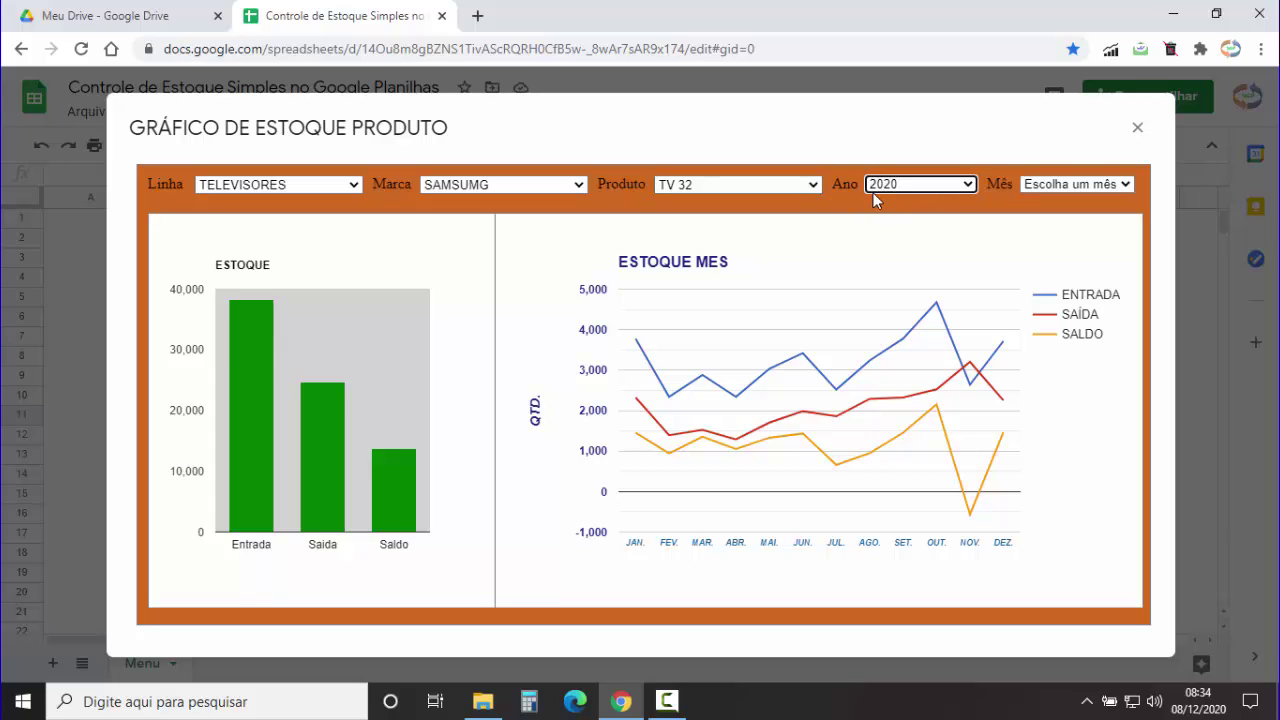
Read January's TV 32 stock totals, then switch the month filter to FEVEREIRO.
left_click(1115, 185)
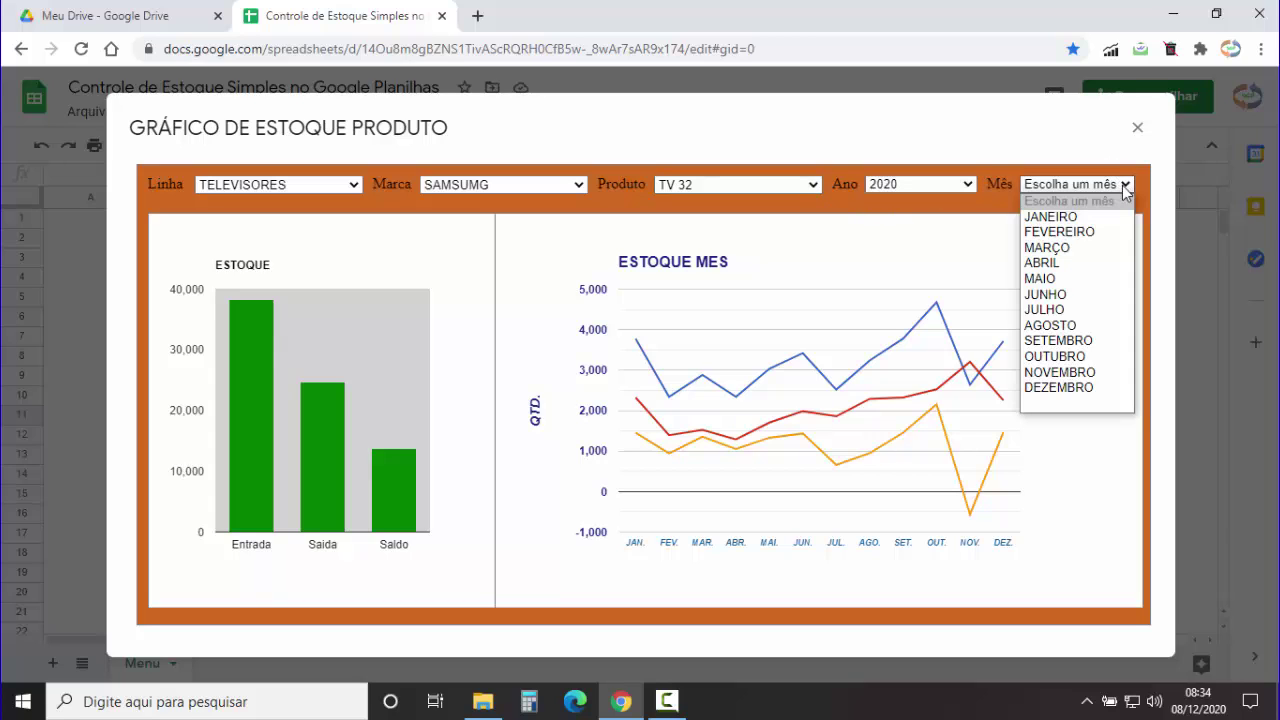
left_click(1080, 218)
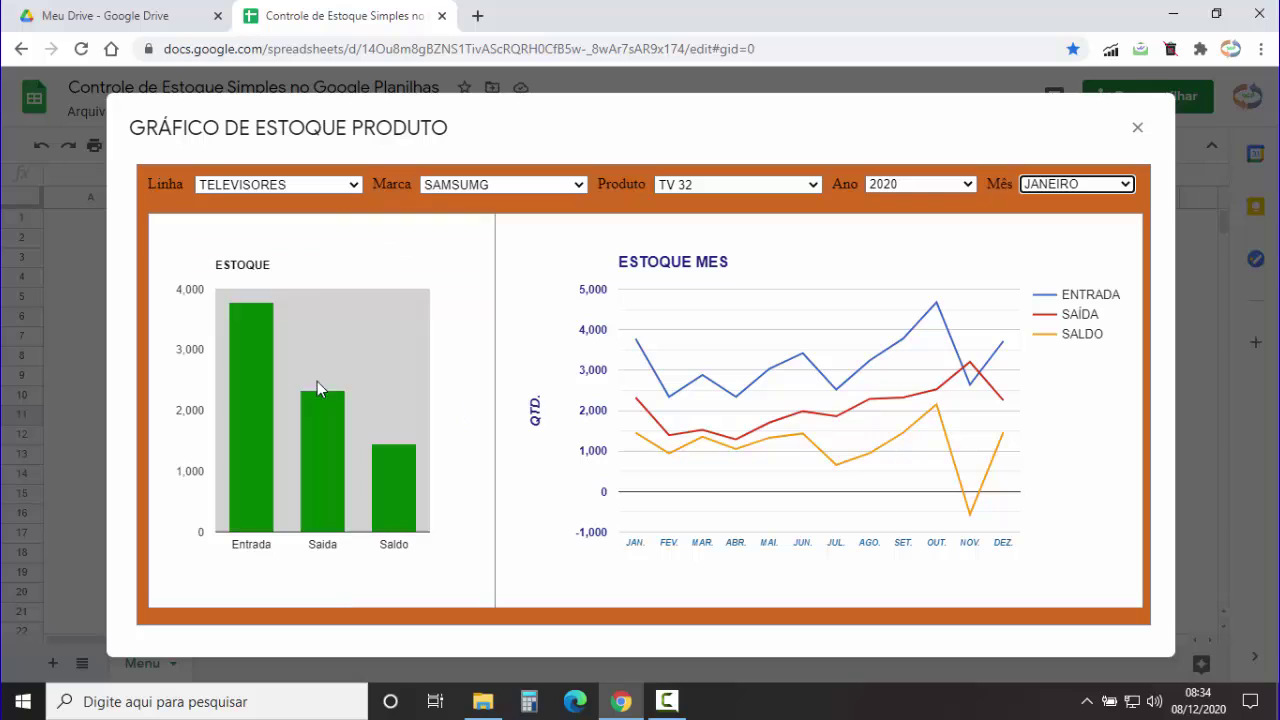
mouse_move(237, 344)
mouse_move(322, 419)
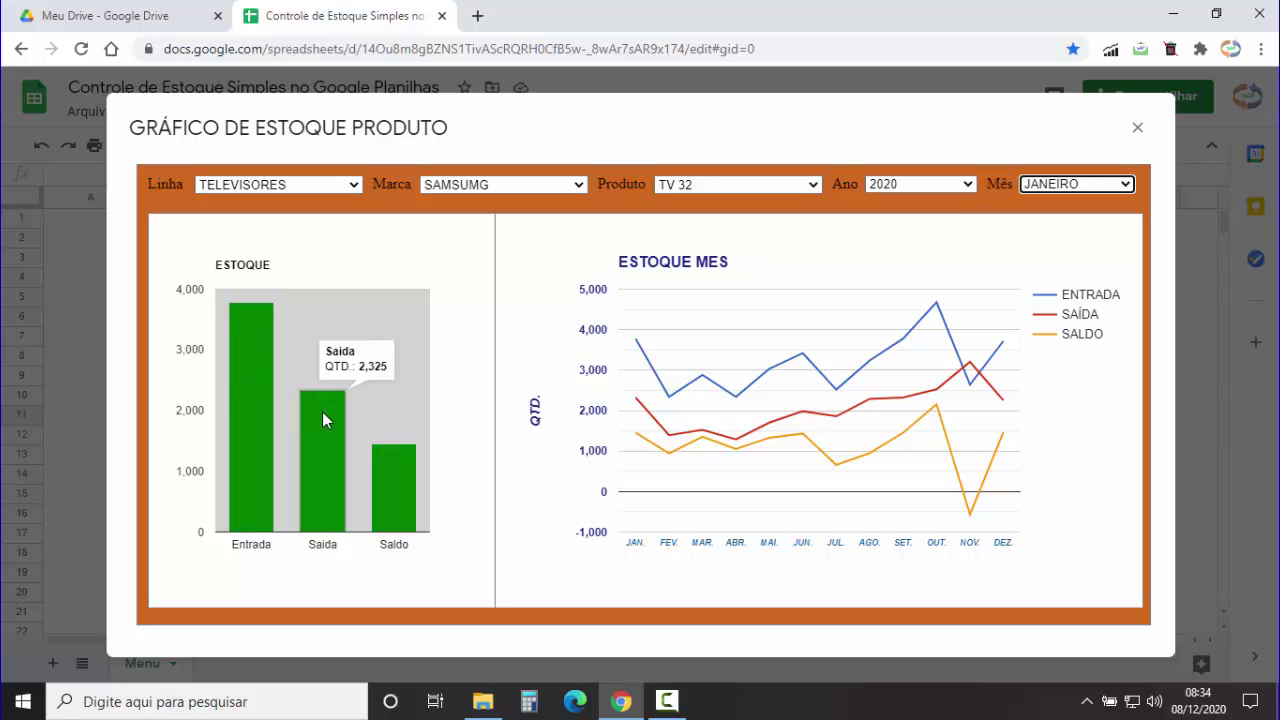
mouse_move(389, 459)
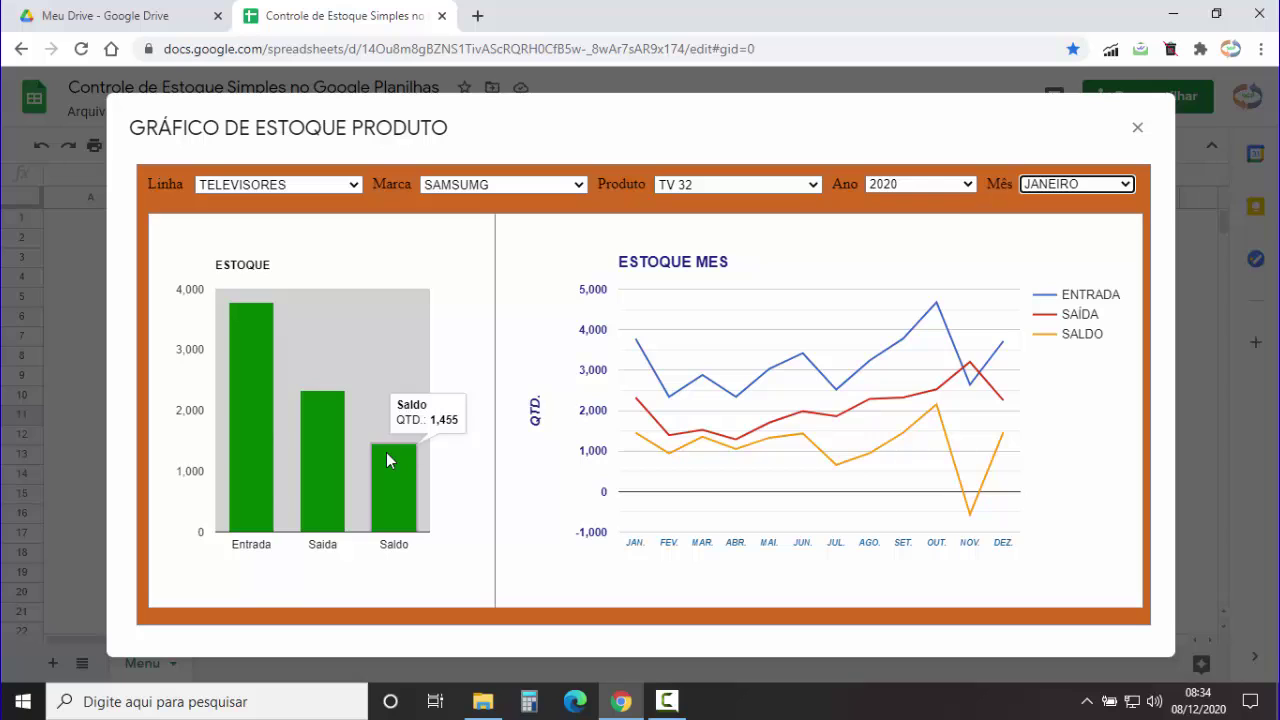
mouse_move(643, 440)
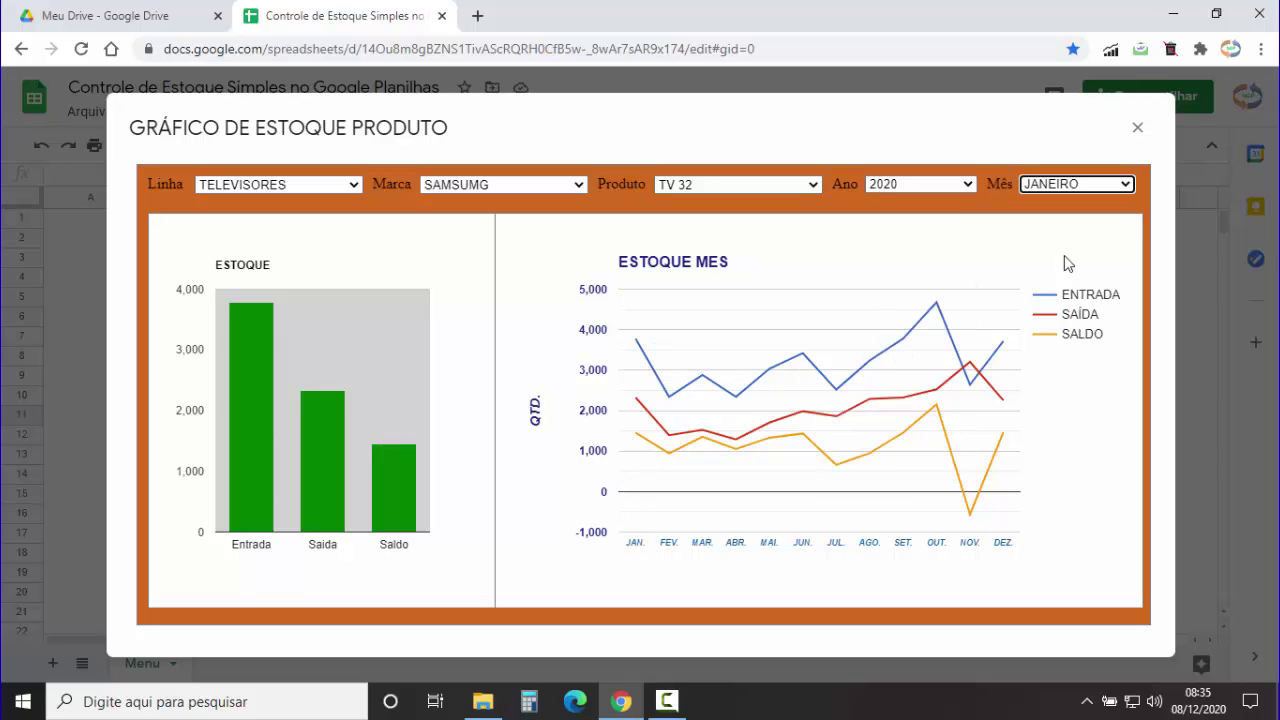
left_click(1122, 185)
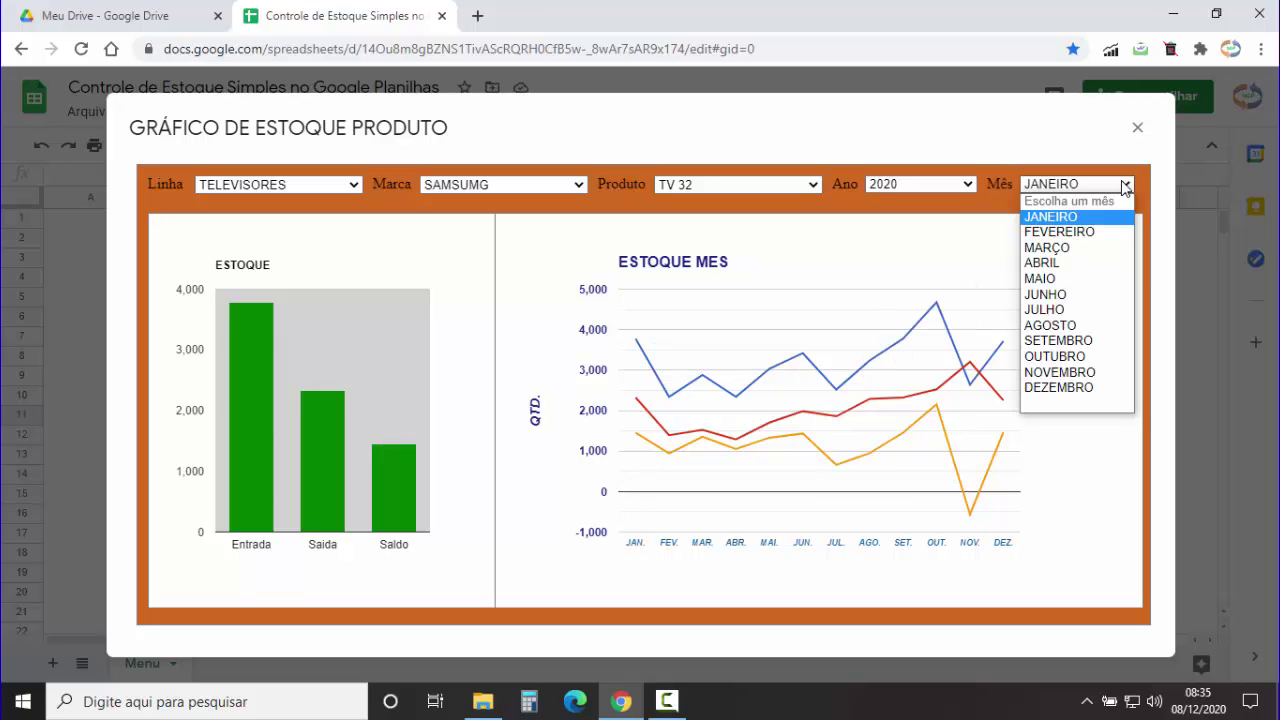
left_click(1080, 232)
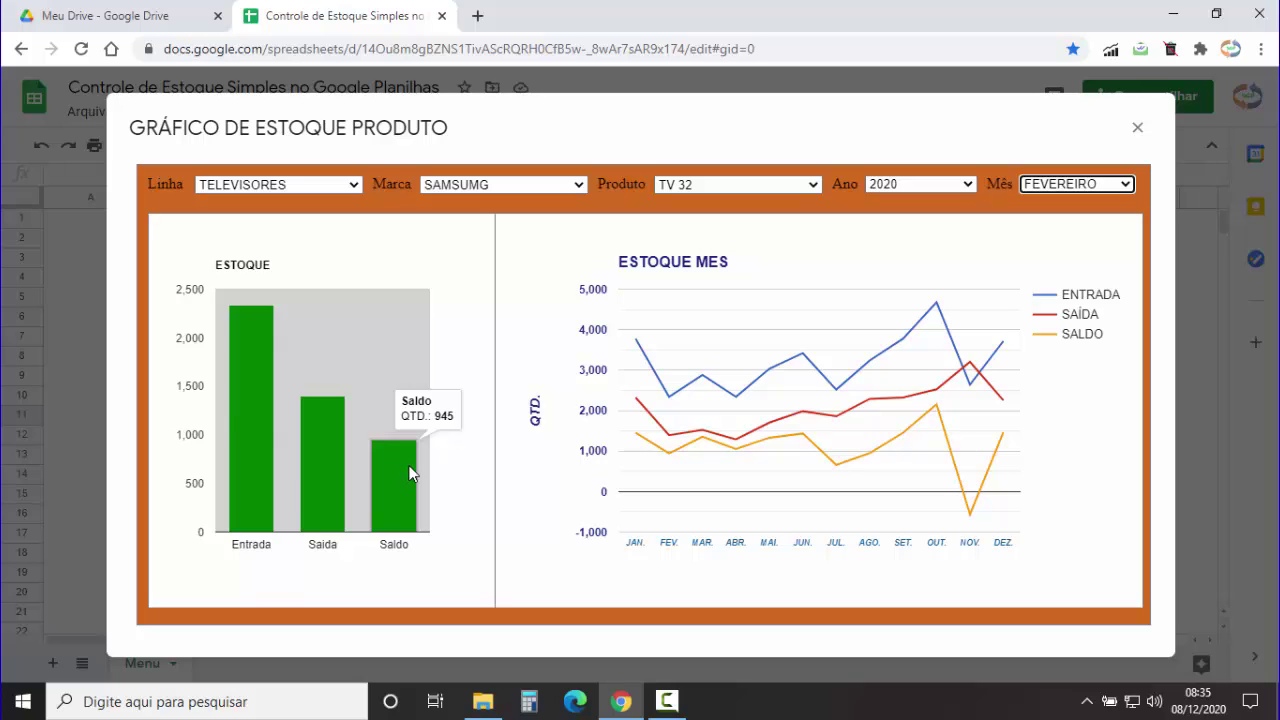
mouse_move(257, 377)
Clear the chart's month, year and product filters.
left_click(1077, 184)
left_click(1058, 400)
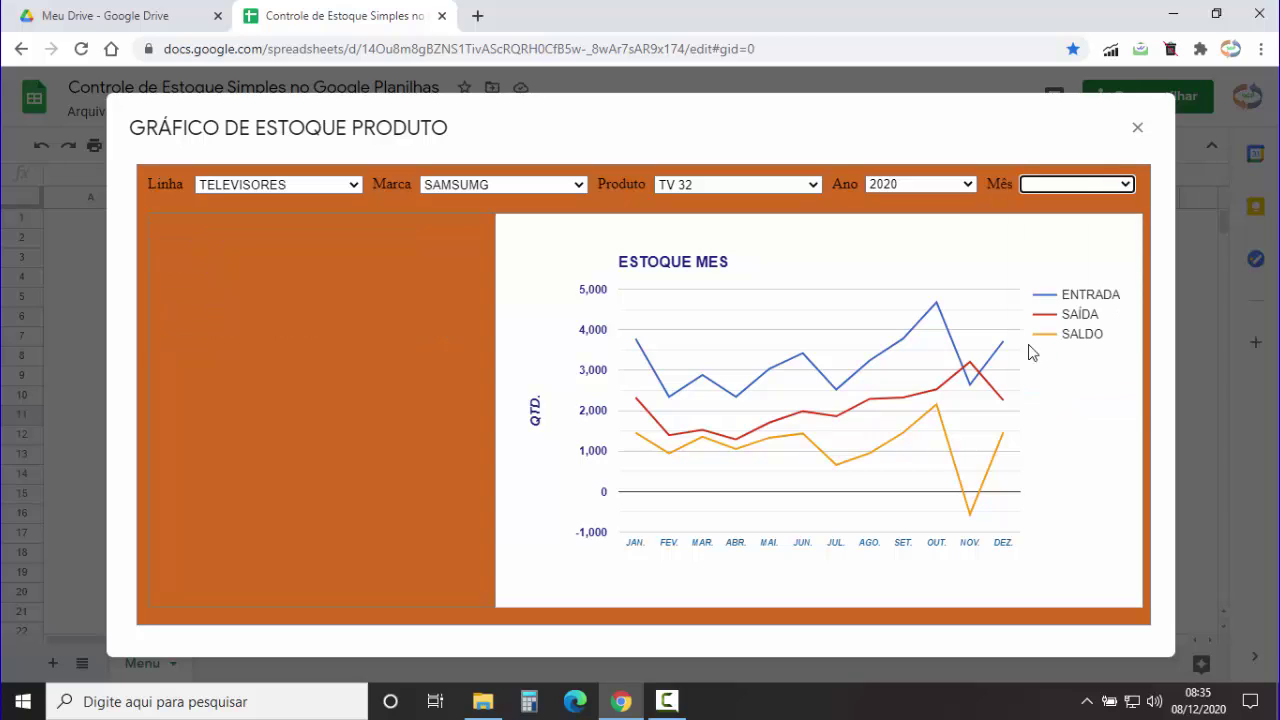
left_click(967, 190)
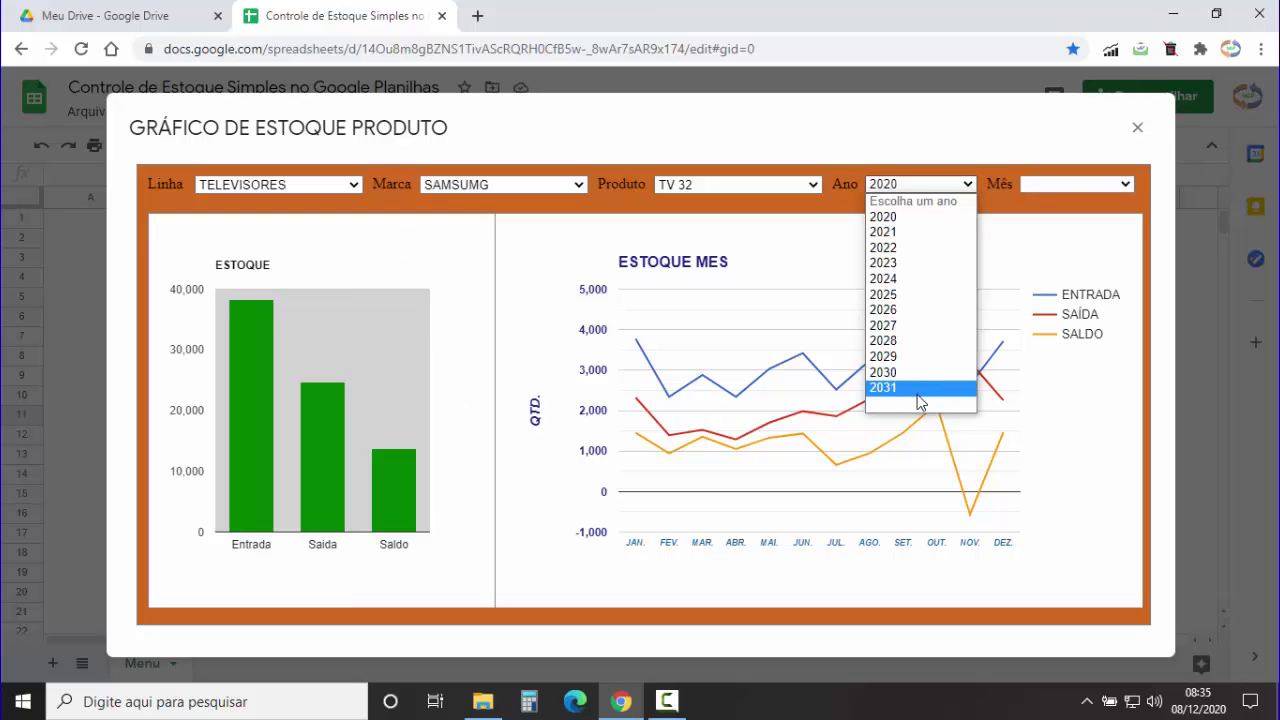
left_click(911, 403)
left_click(738, 184)
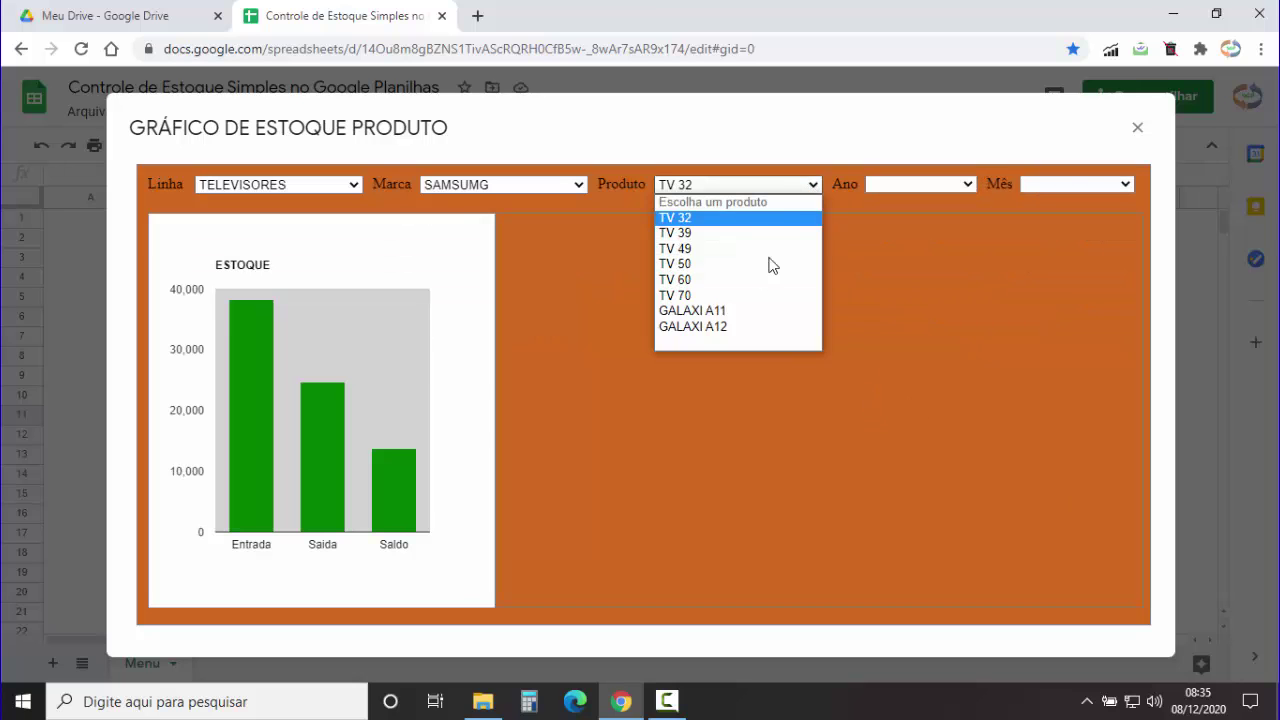
left_click(726, 343)
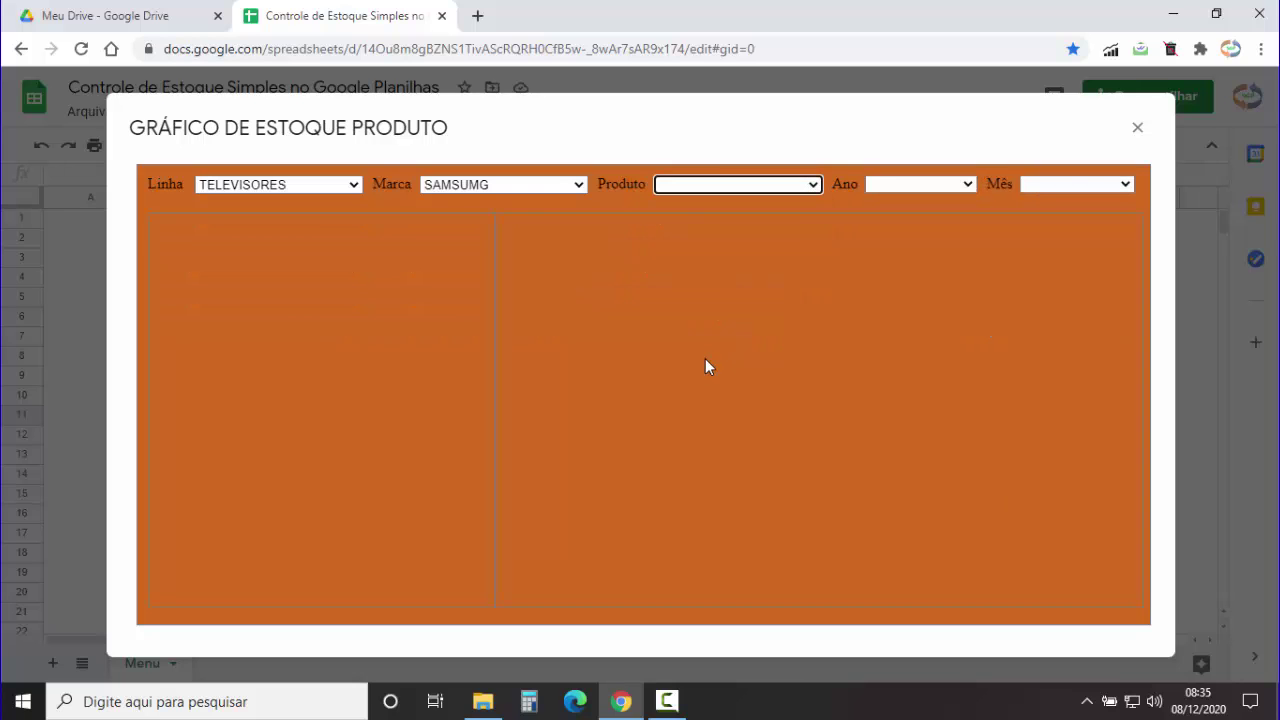
Clear the brand and line filters, then reselect TELEVISORES as the line.
left_click(578, 184)
left_click(503, 265)
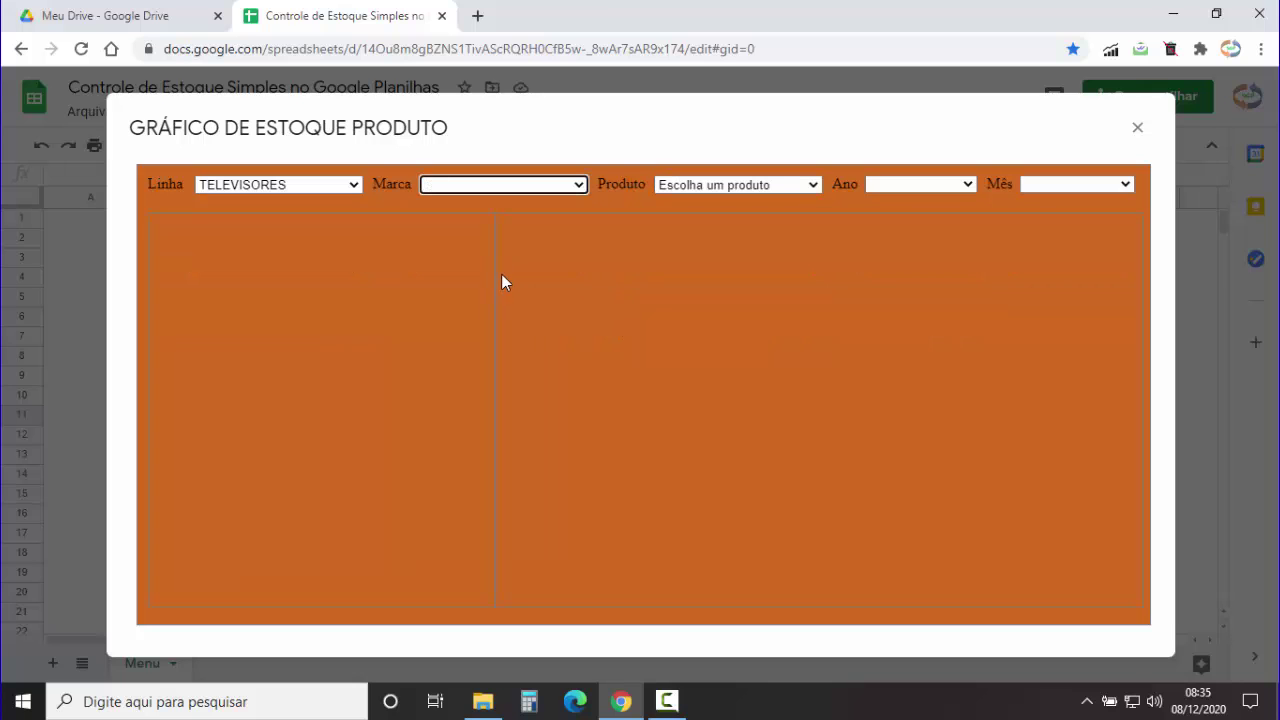
left_click(351, 183)
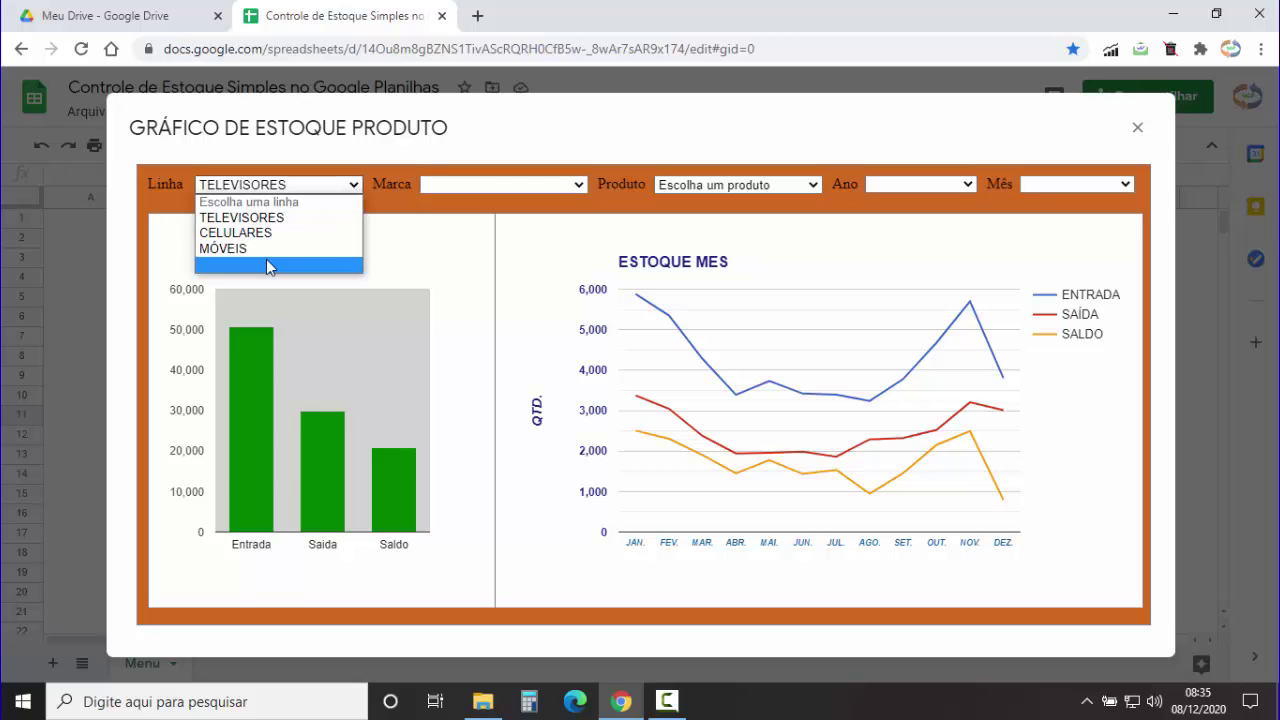
left_click(266, 260)
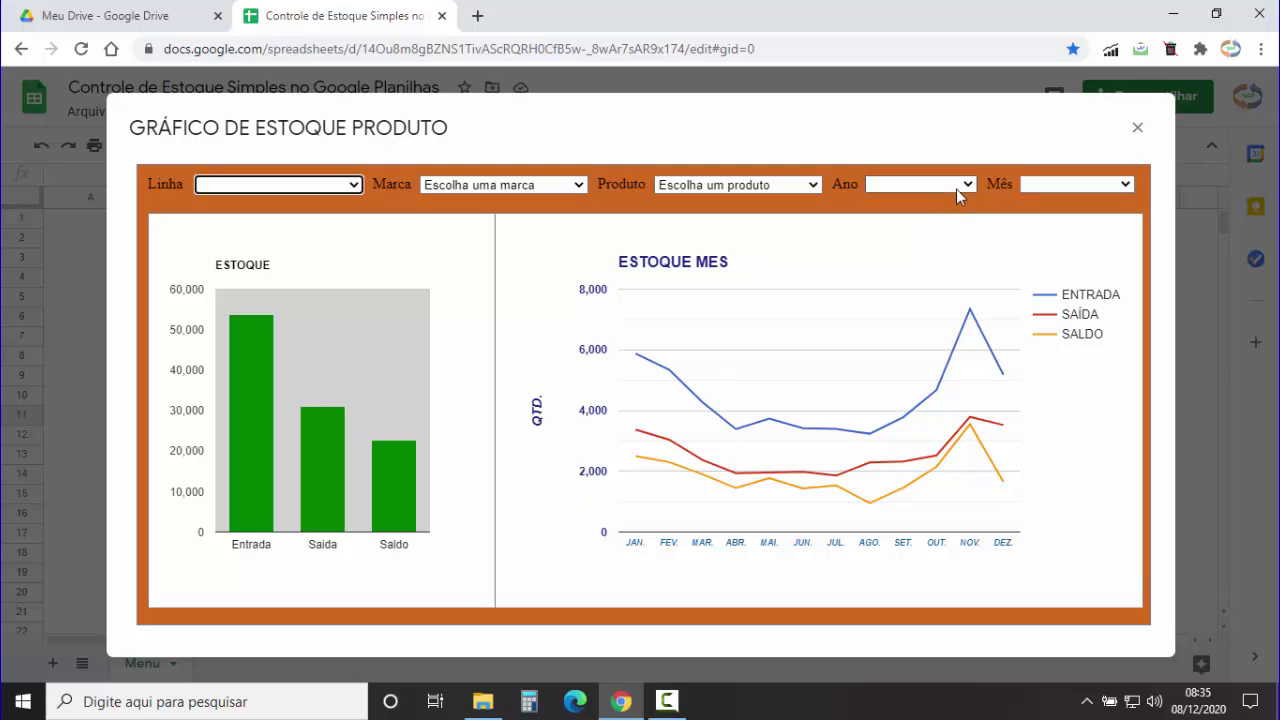
left_click(956, 189)
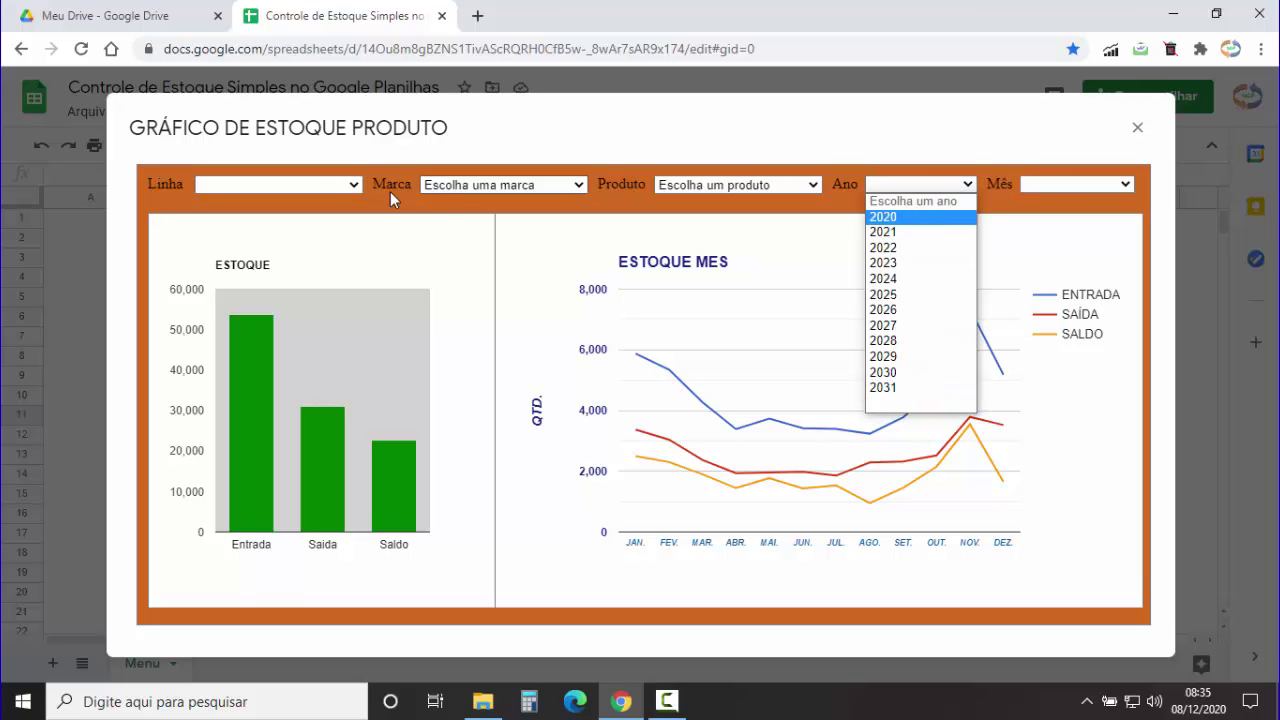
left_click(347, 184)
Filter the stock charts to the TELEVISORES line for January 2020.
left_click(258, 220)
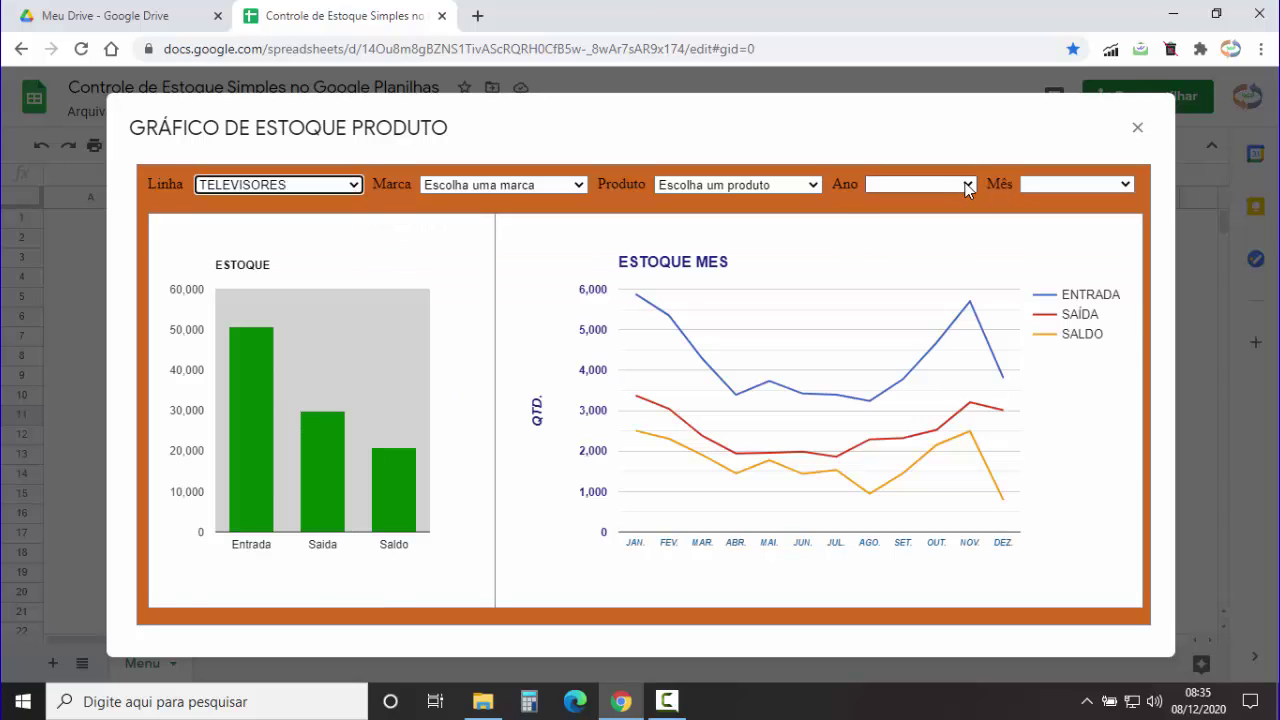
left_click(960, 184)
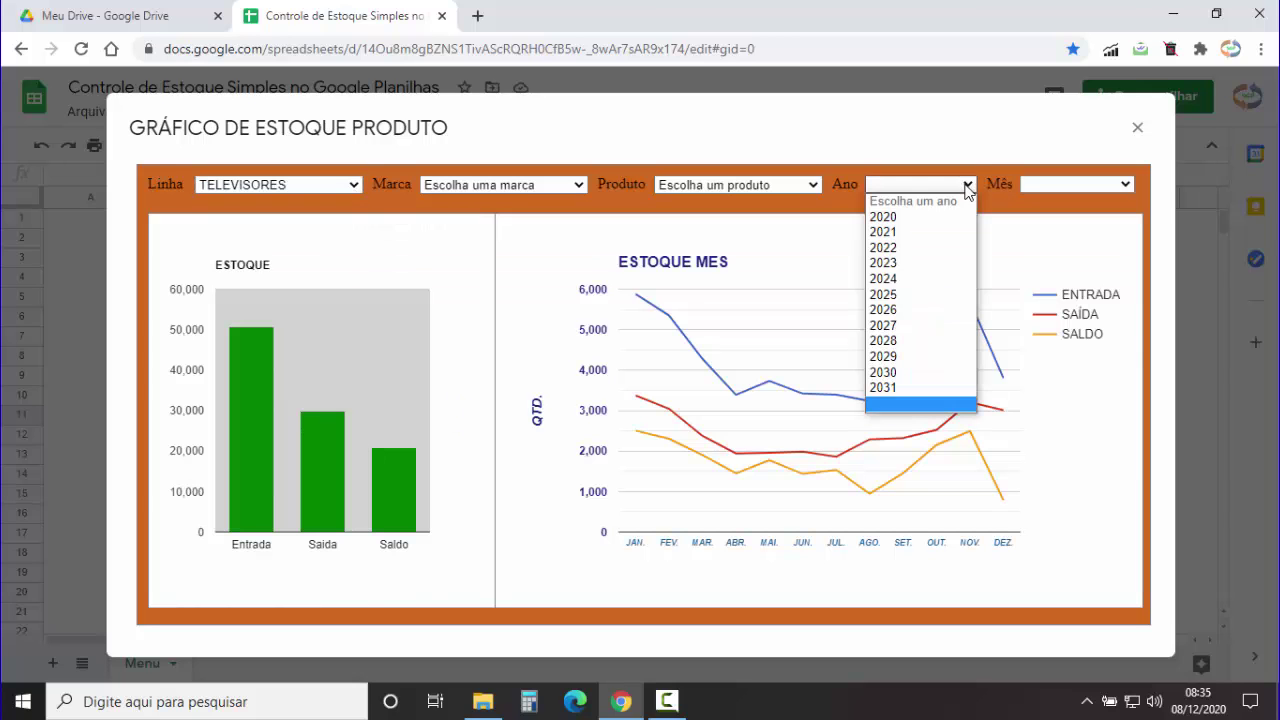
left_click(924, 218)
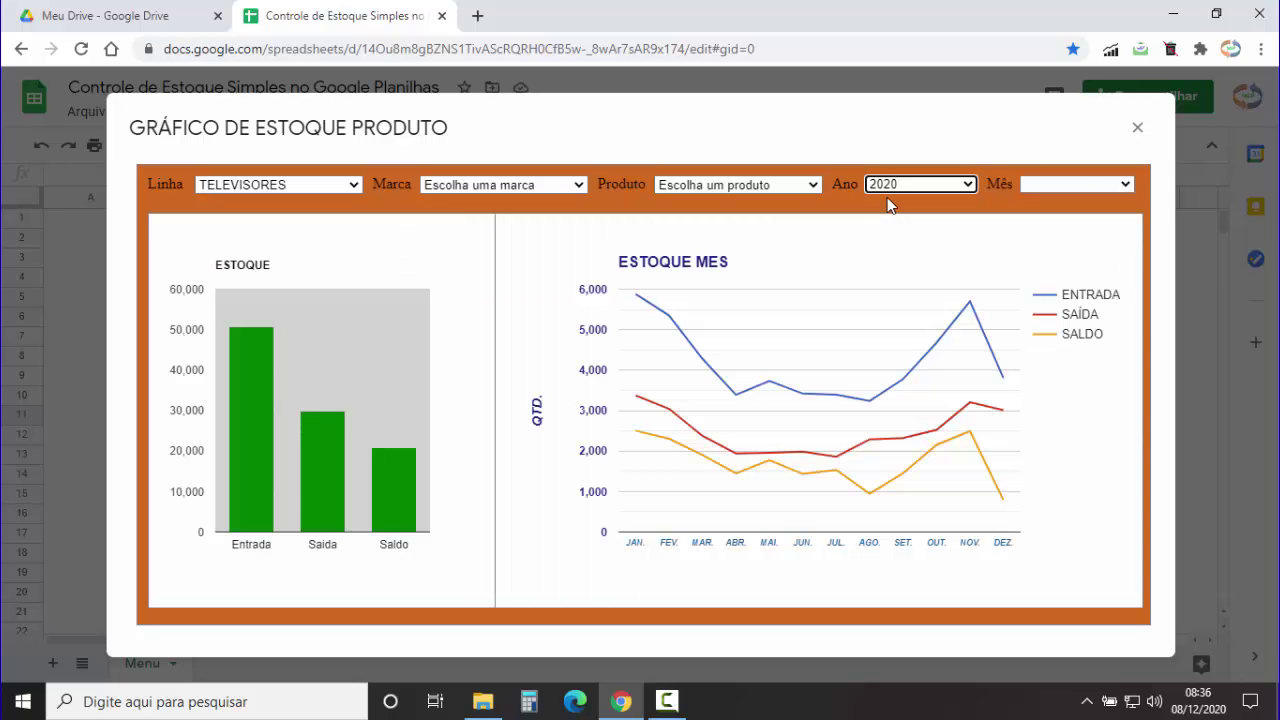
left_click(1126, 186)
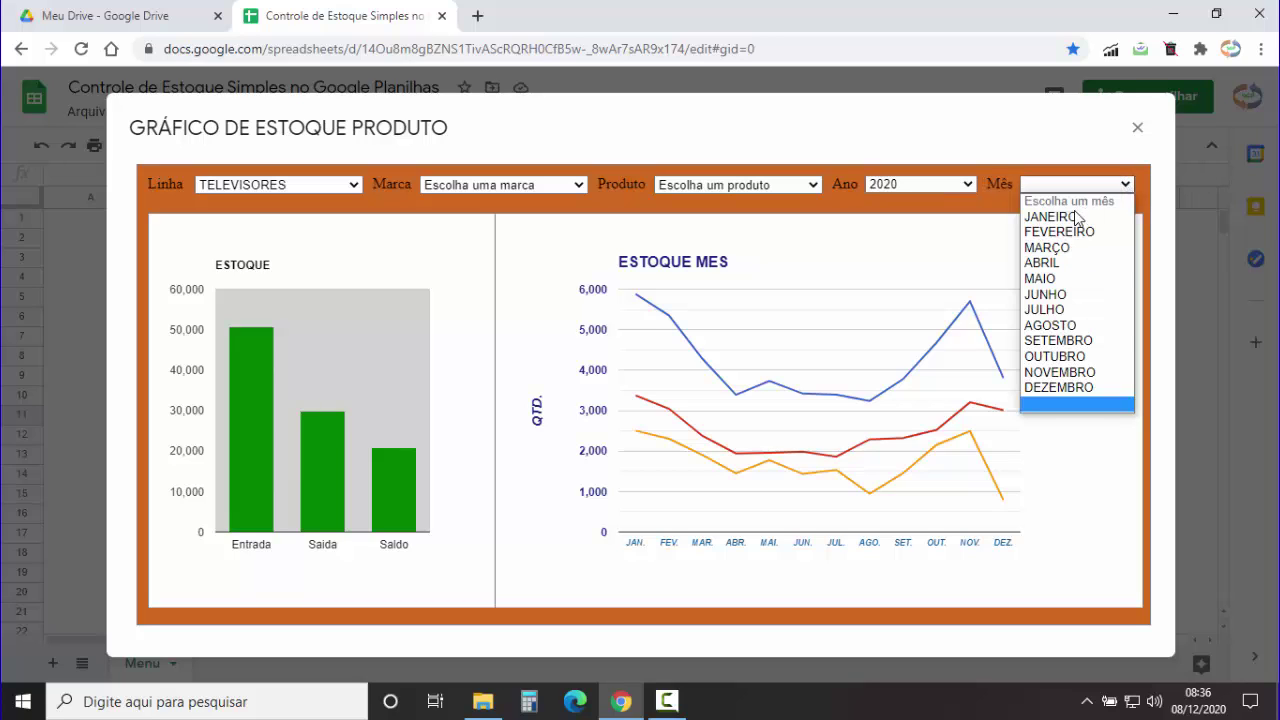
left_click(1093, 224)
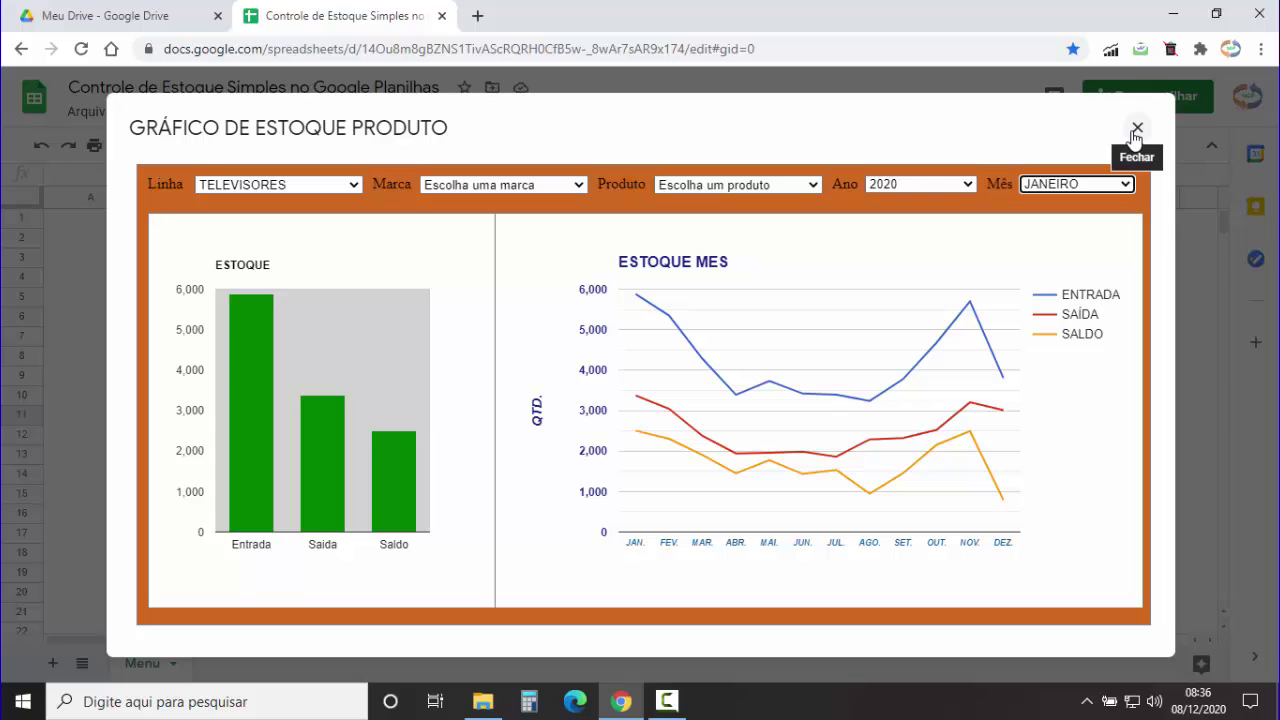
Keep TELEVISORES as the line selection and close the stock chart dialog.
left_click(290, 185)
left_click(290, 185)
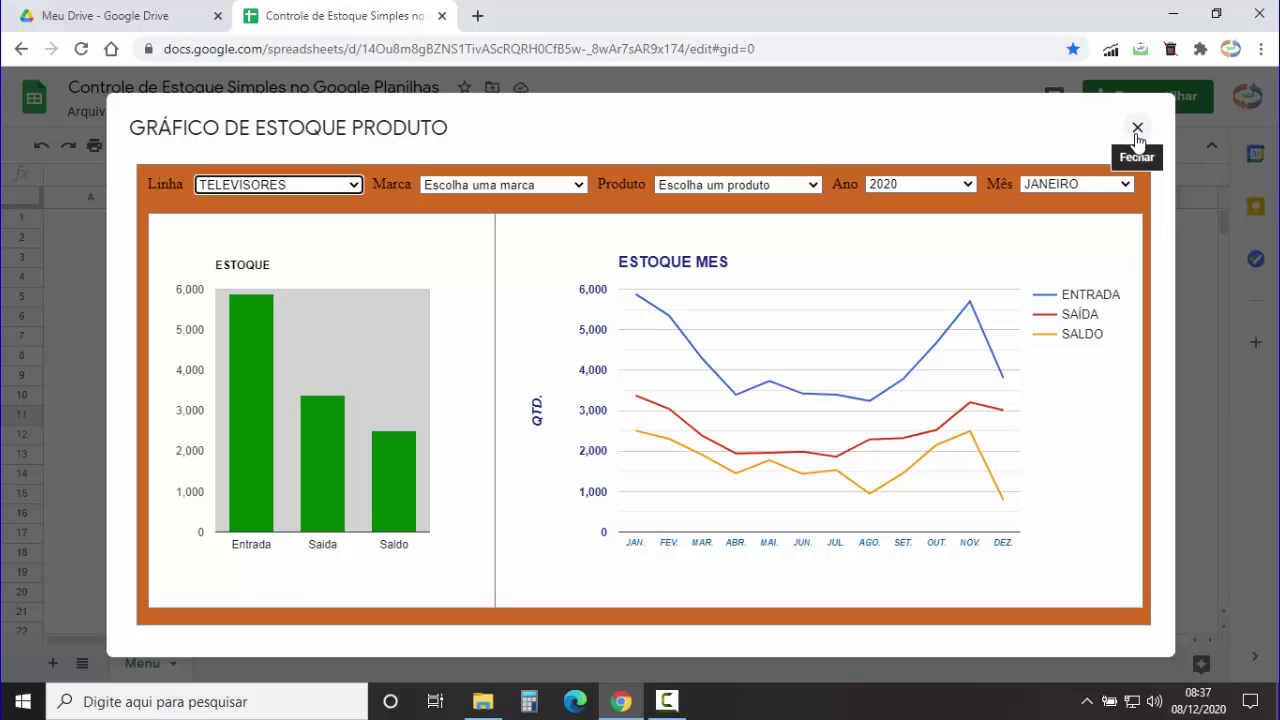
left_click(1137, 128)
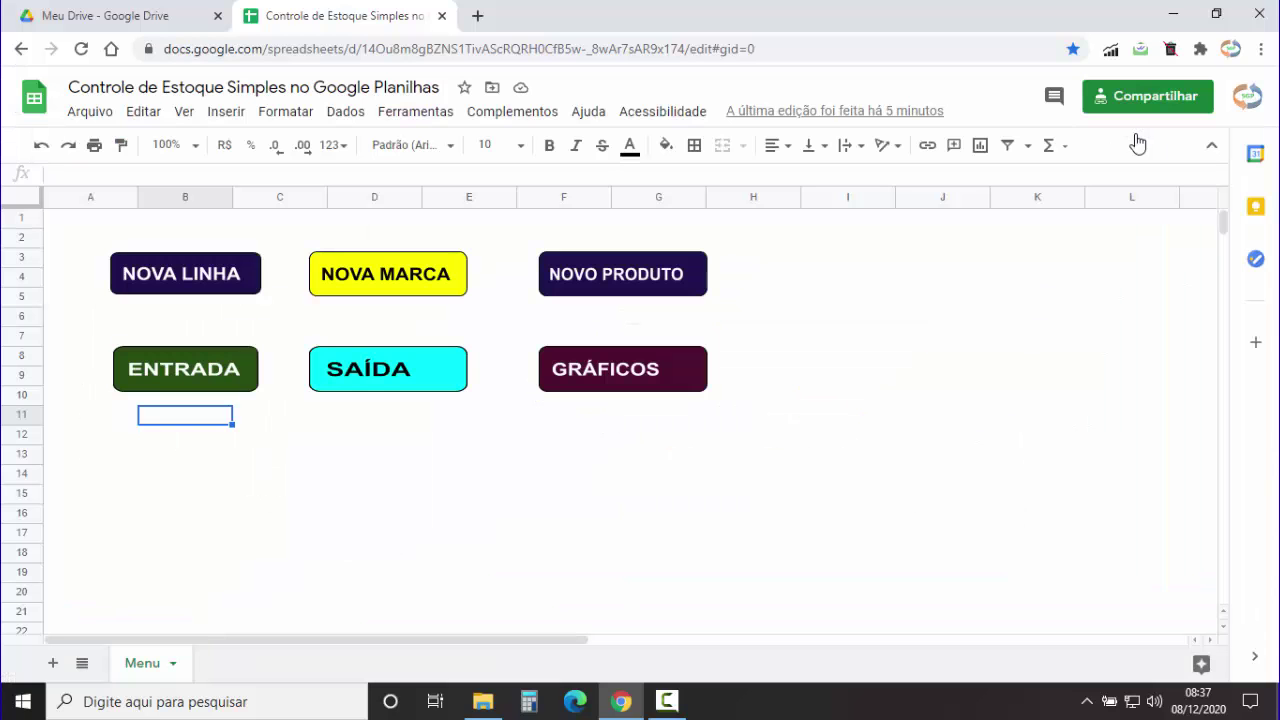
left_click(174, 373)
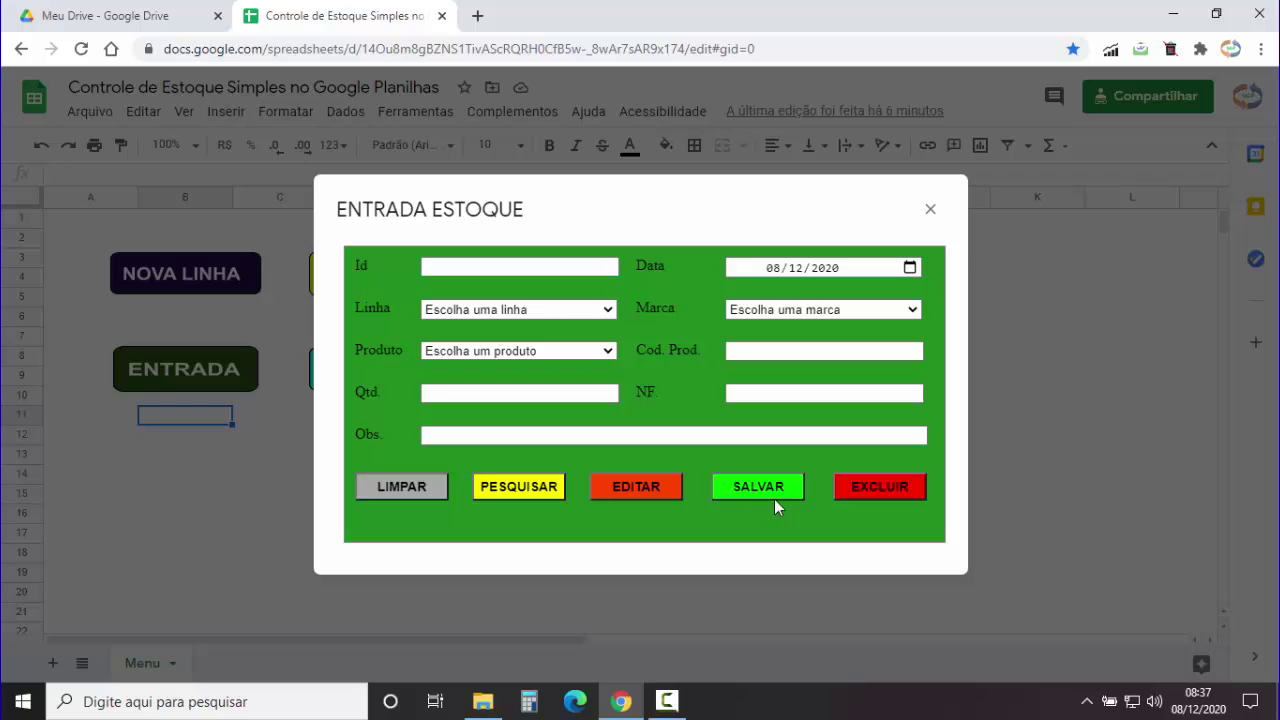
left_click(930, 209)
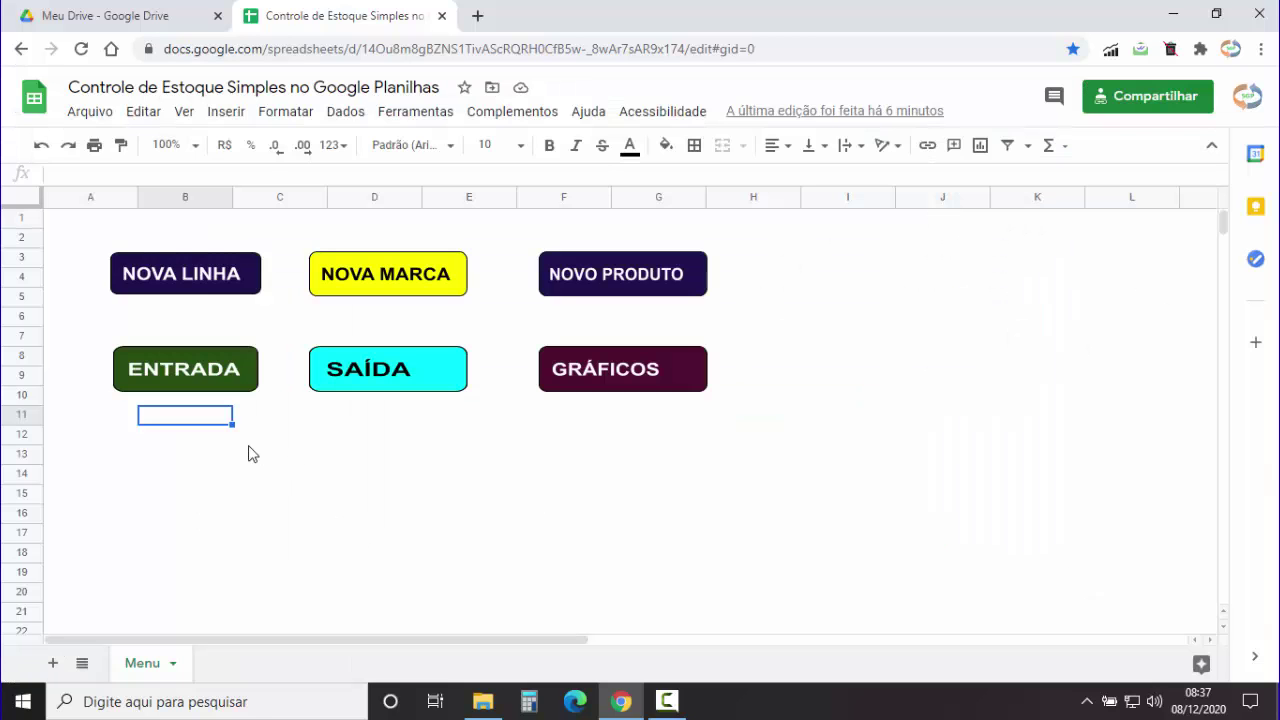
Save a new product line named NOVA LINHA, close its form, and open the new-brand form.
left_click(179, 281)
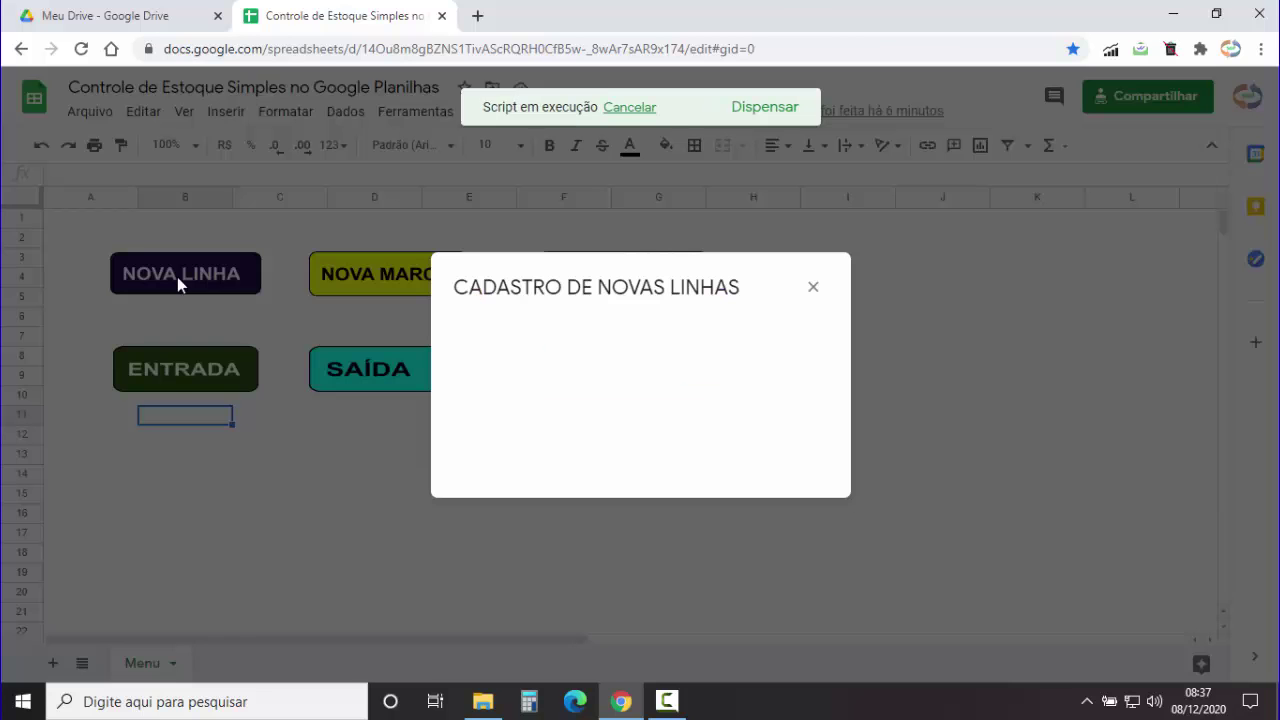
left_click(602, 352)
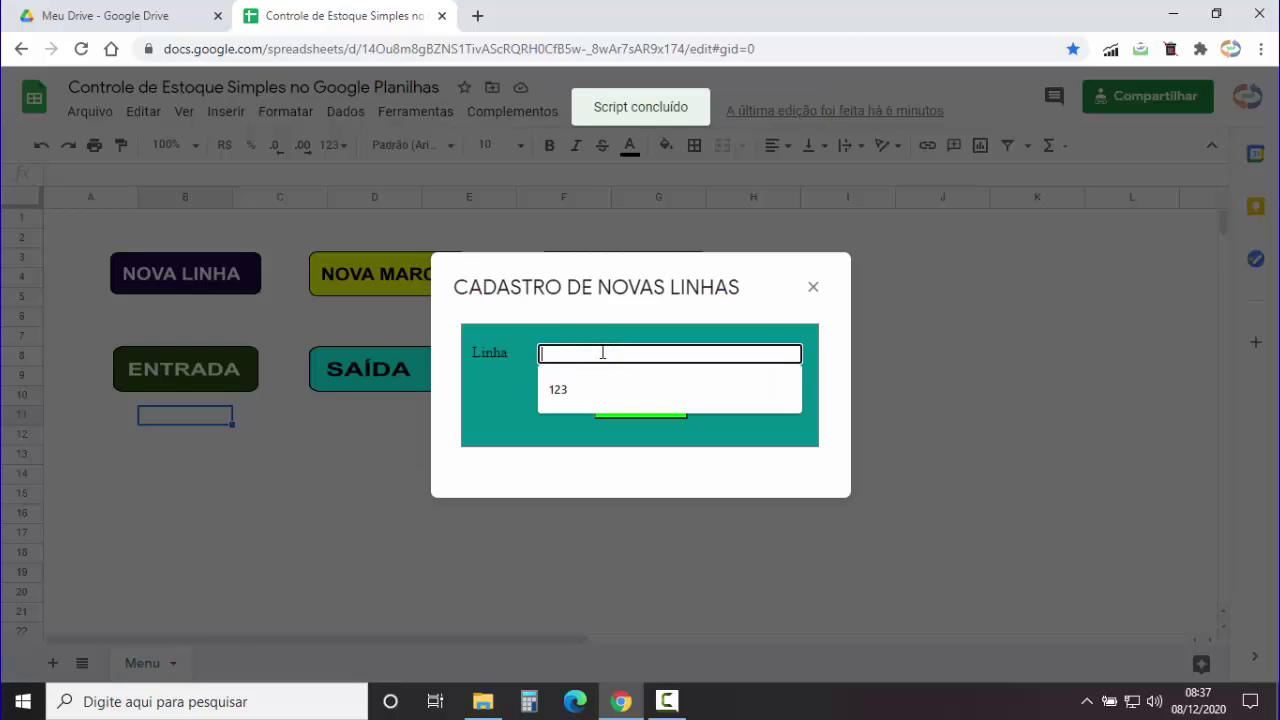
type("NOVA LINHA")
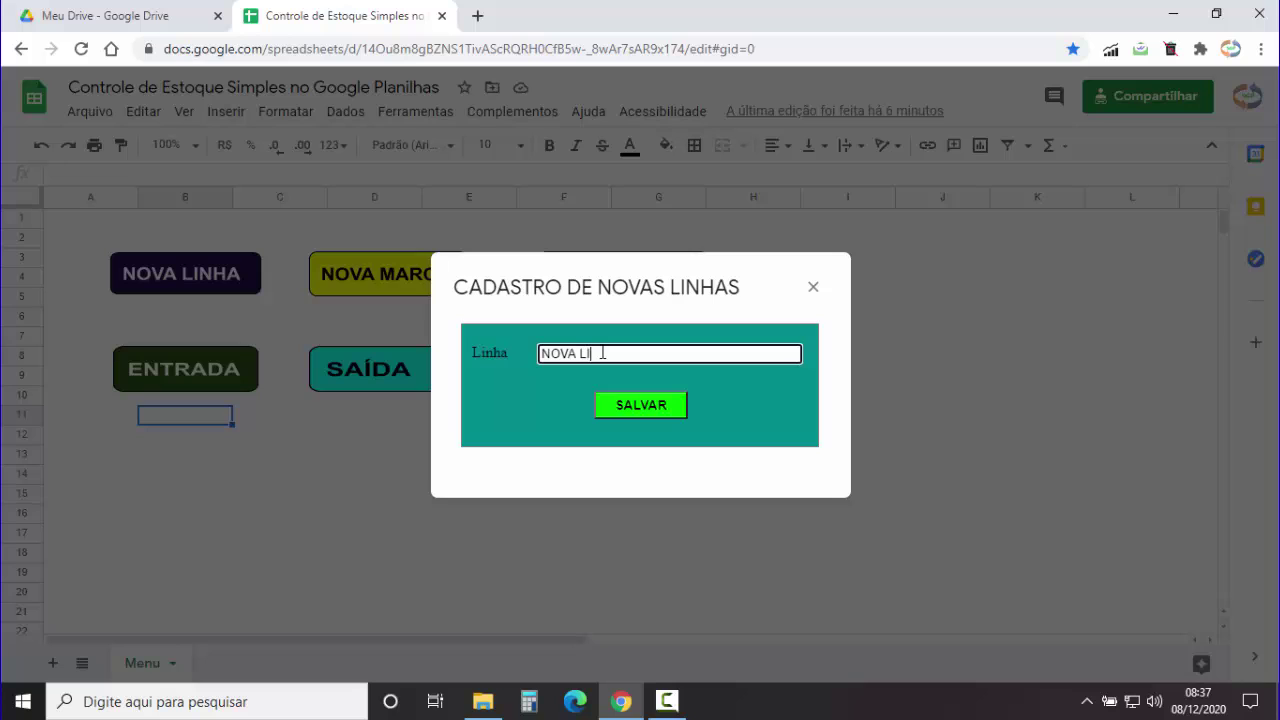
left_click(632, 405)
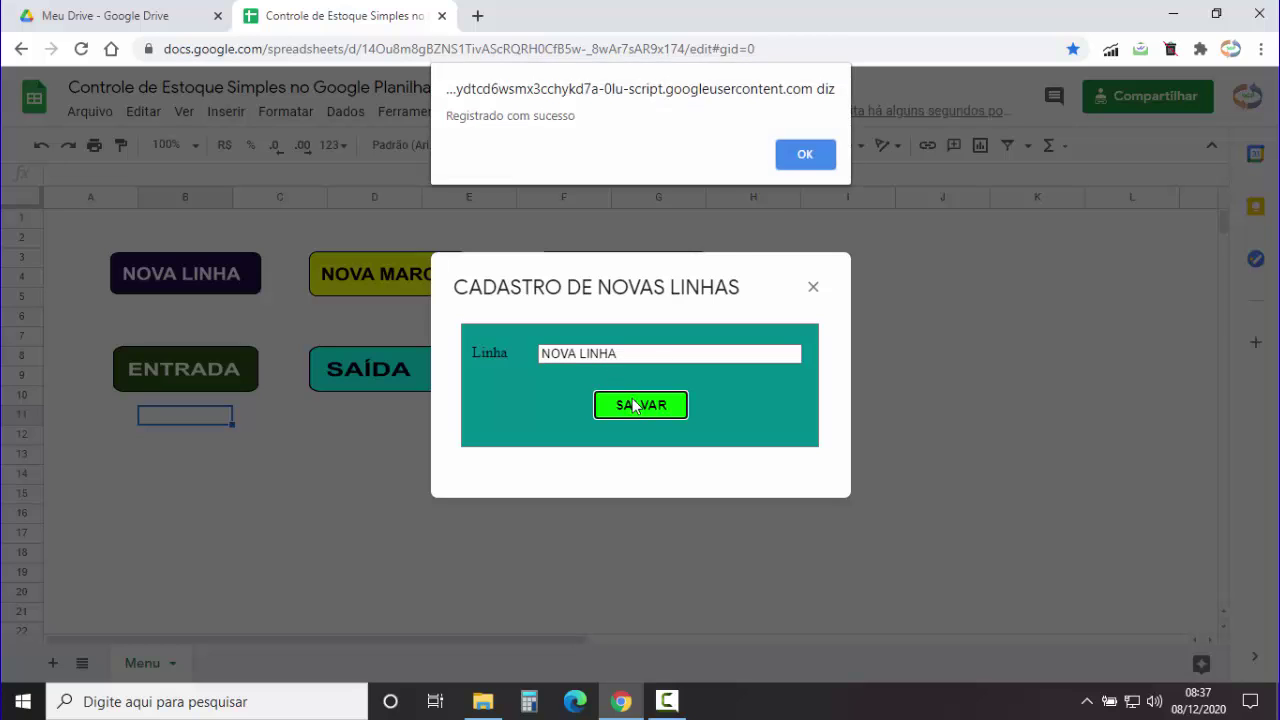
left_click(803, 160)
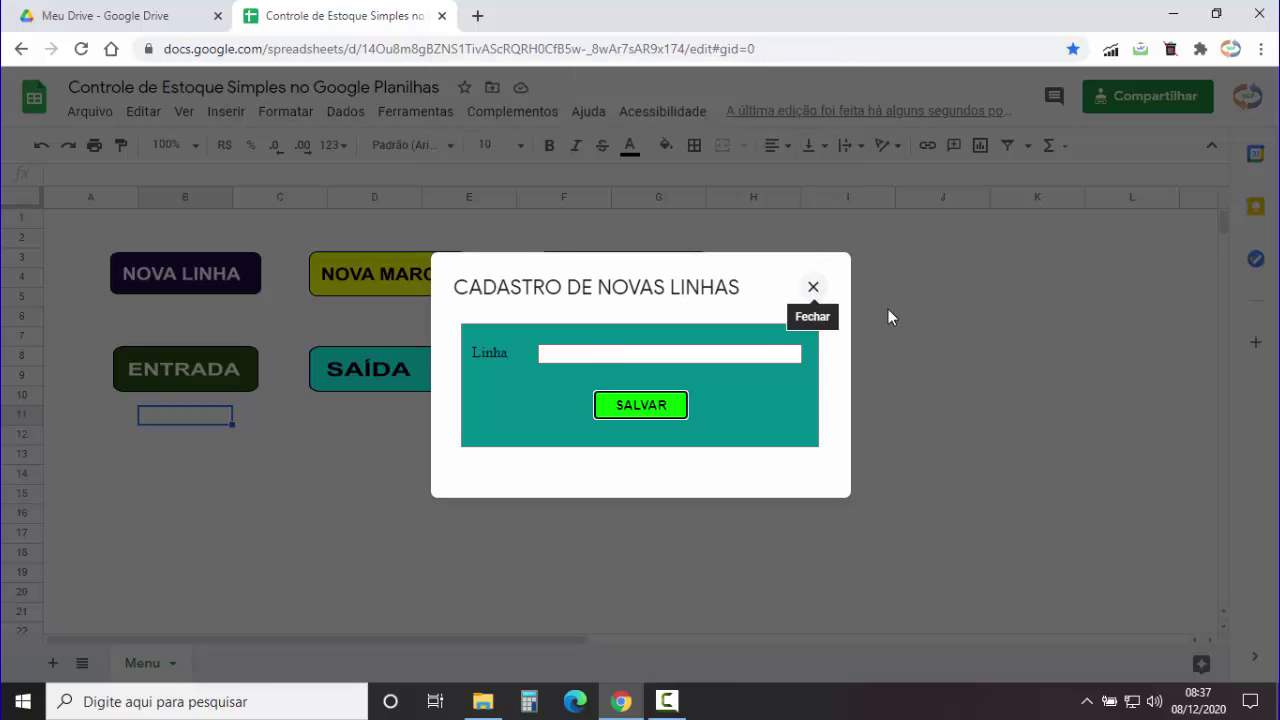
left_click(813, 287)
left_click(383, 277)
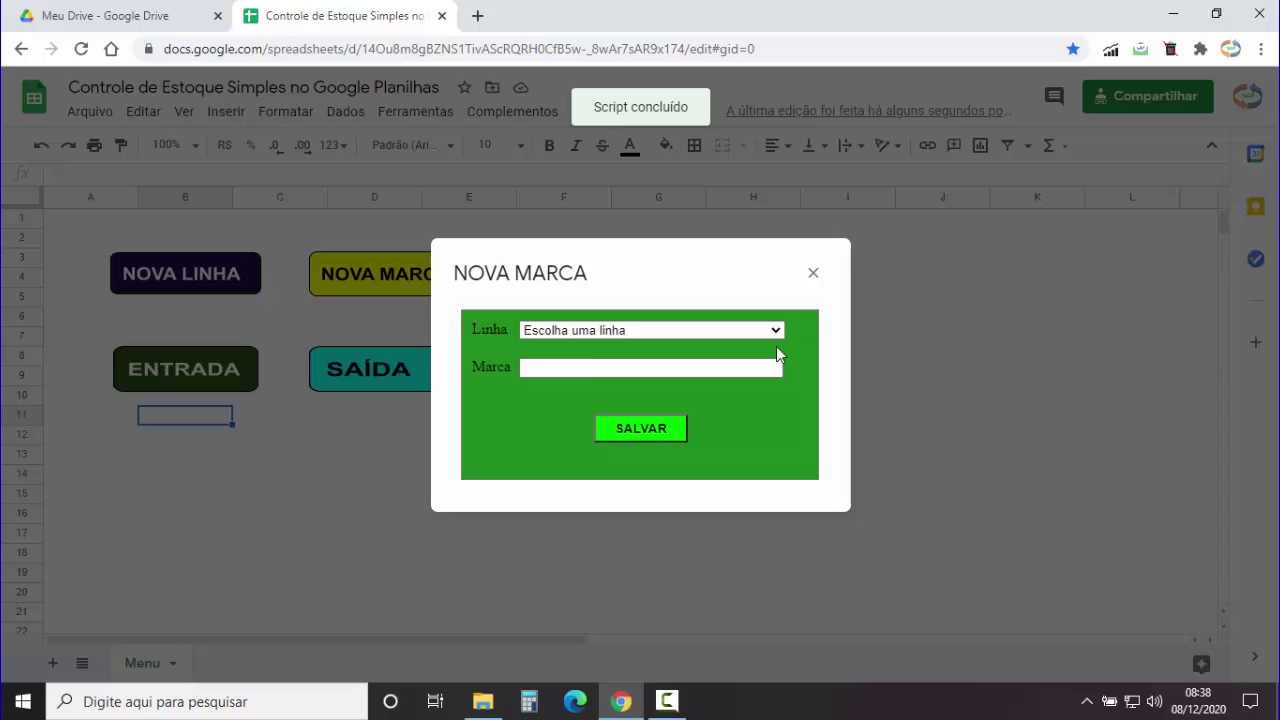
Save brand NOVA MARCA under line NOVA LINHA and dismiss the success alert.
left_click(774, 331)
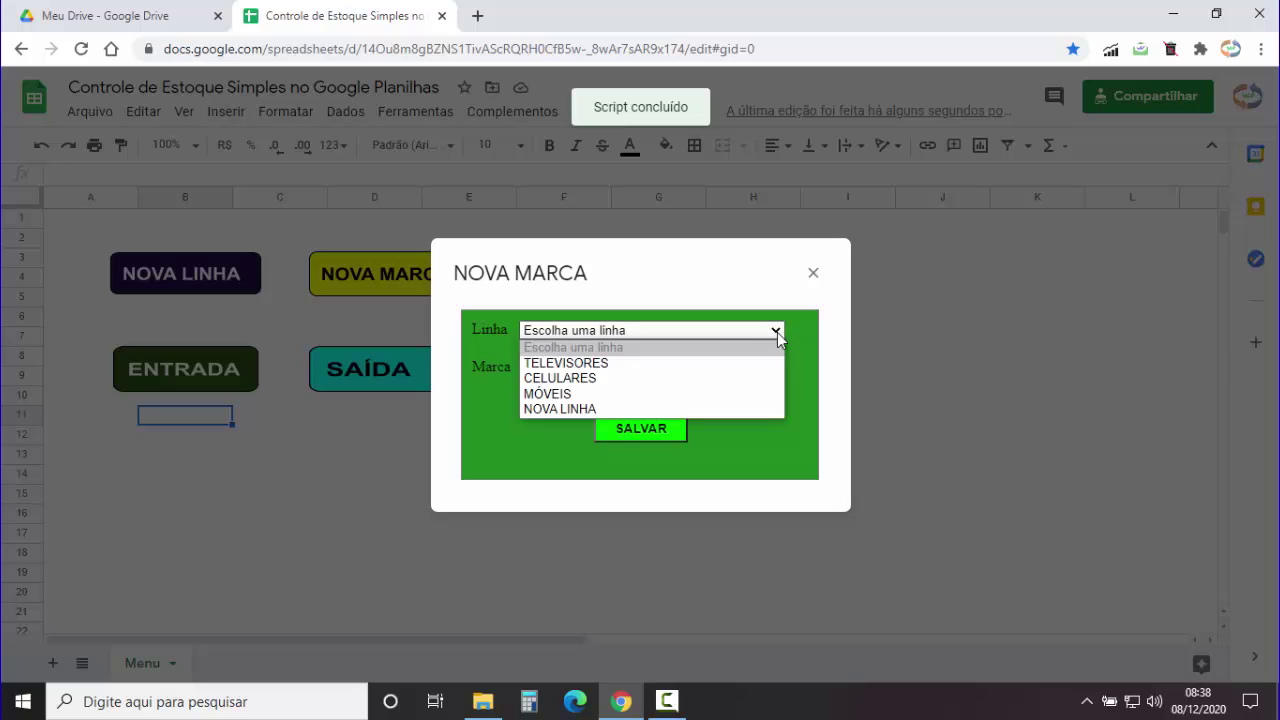
left_click(604, 410)
left_click(572, 368)
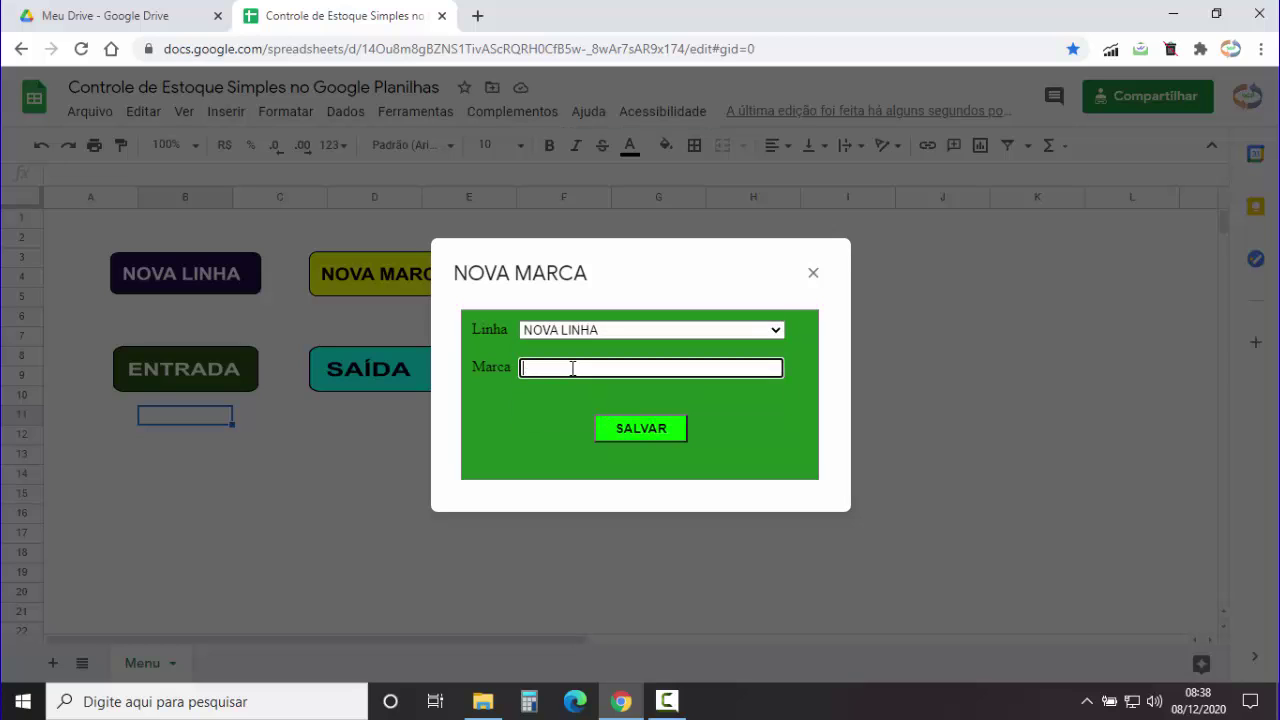
type("NOVA ")
type("MARCA")
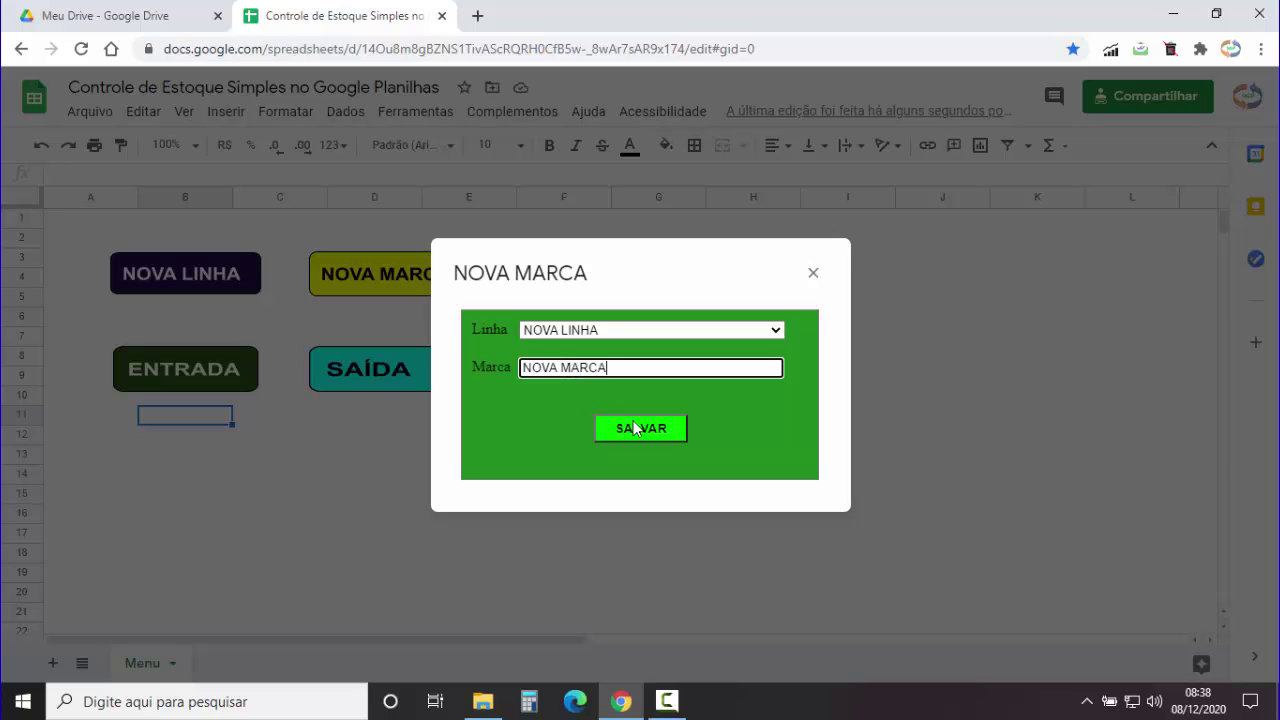
left_click(640, 431)
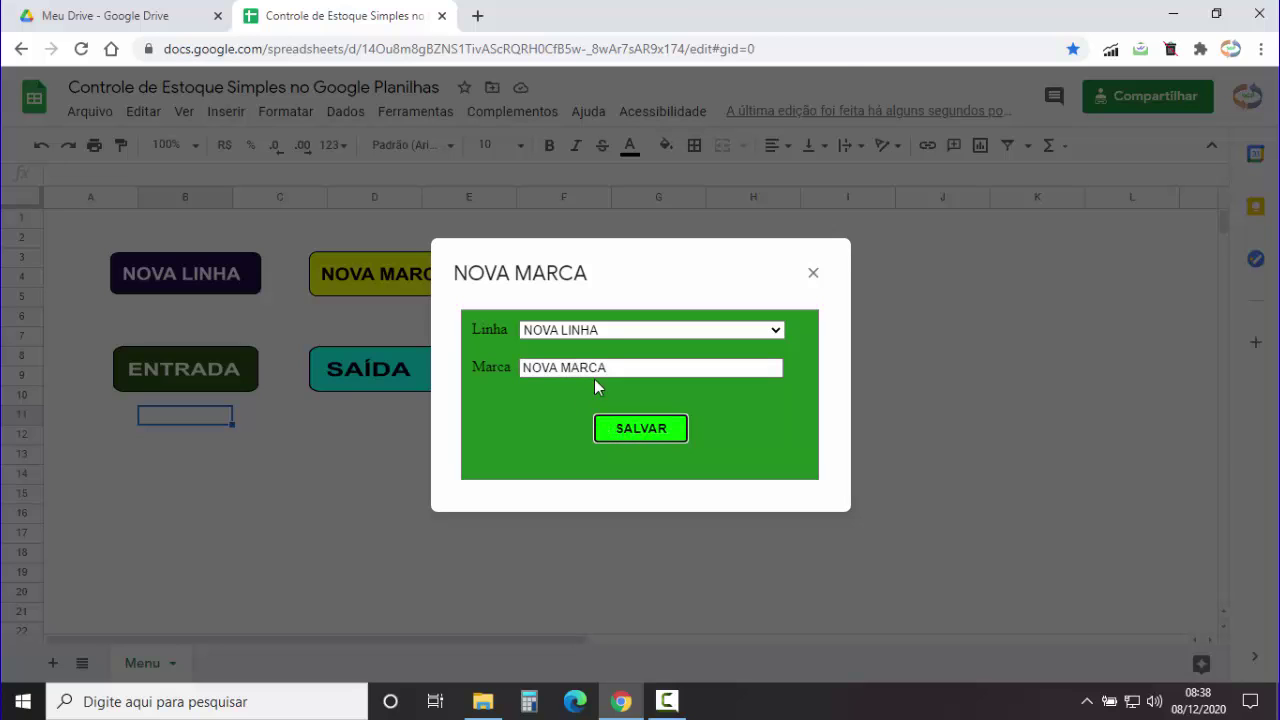
left_click(819, 163)
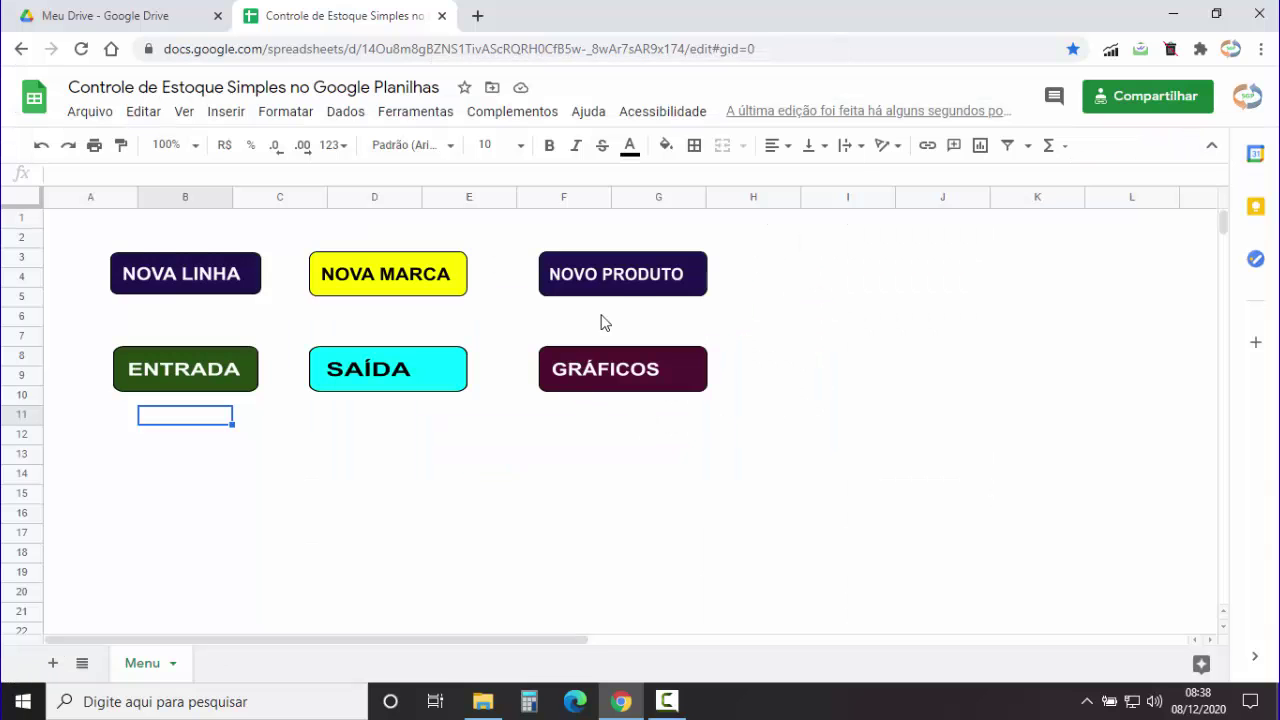
Save product NOVO PRODUTO under brand NOVA MARCA.
left_click(620, 286)
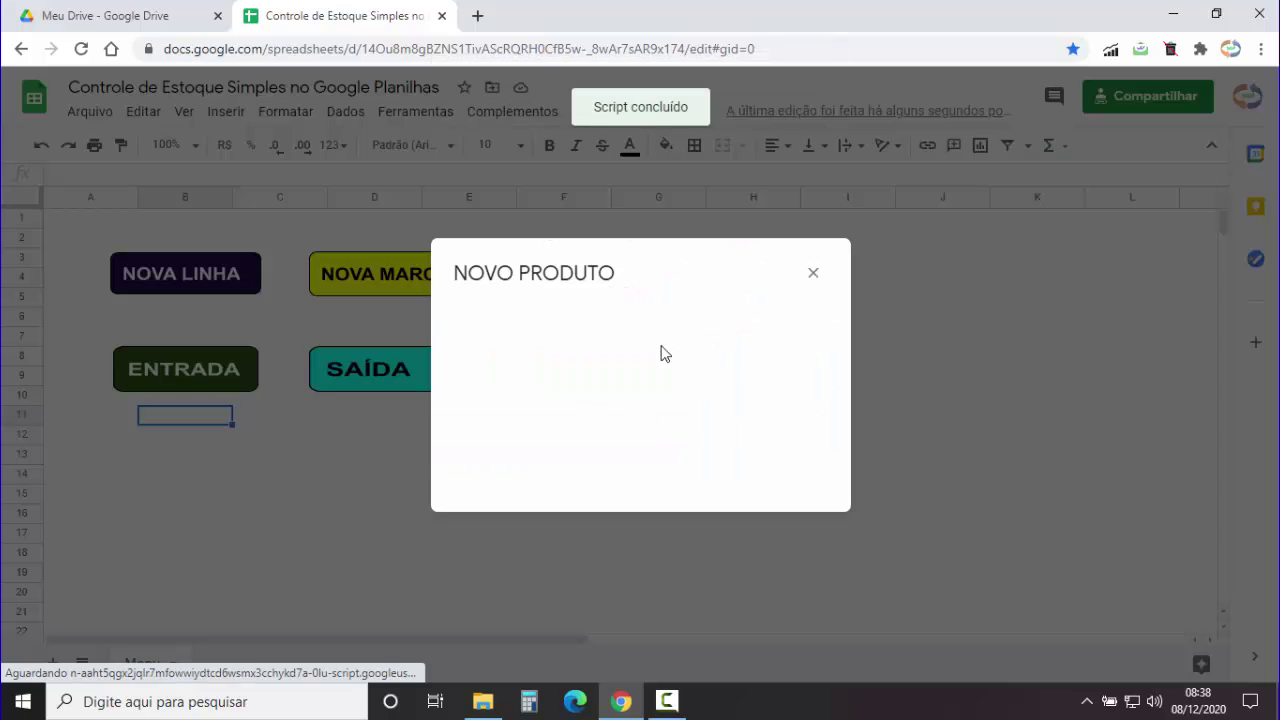
left_click(785, 331)
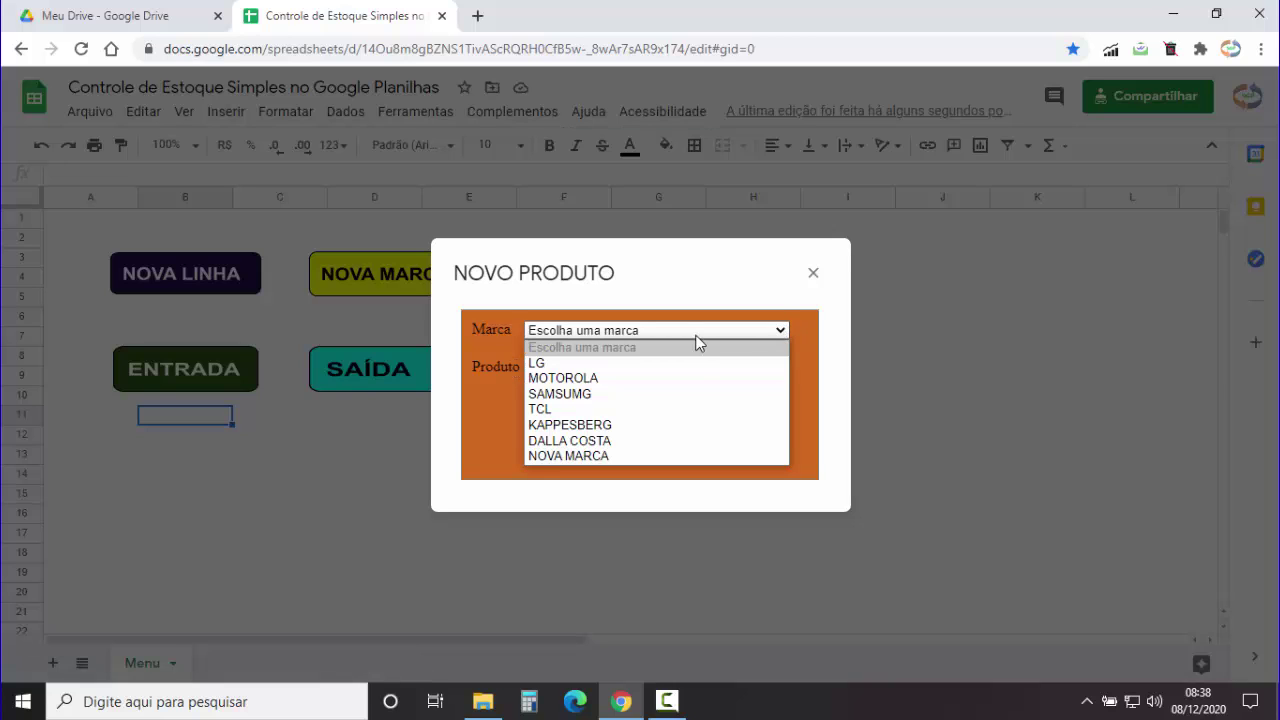
left_click(606, 455)
left_click(606, 366)
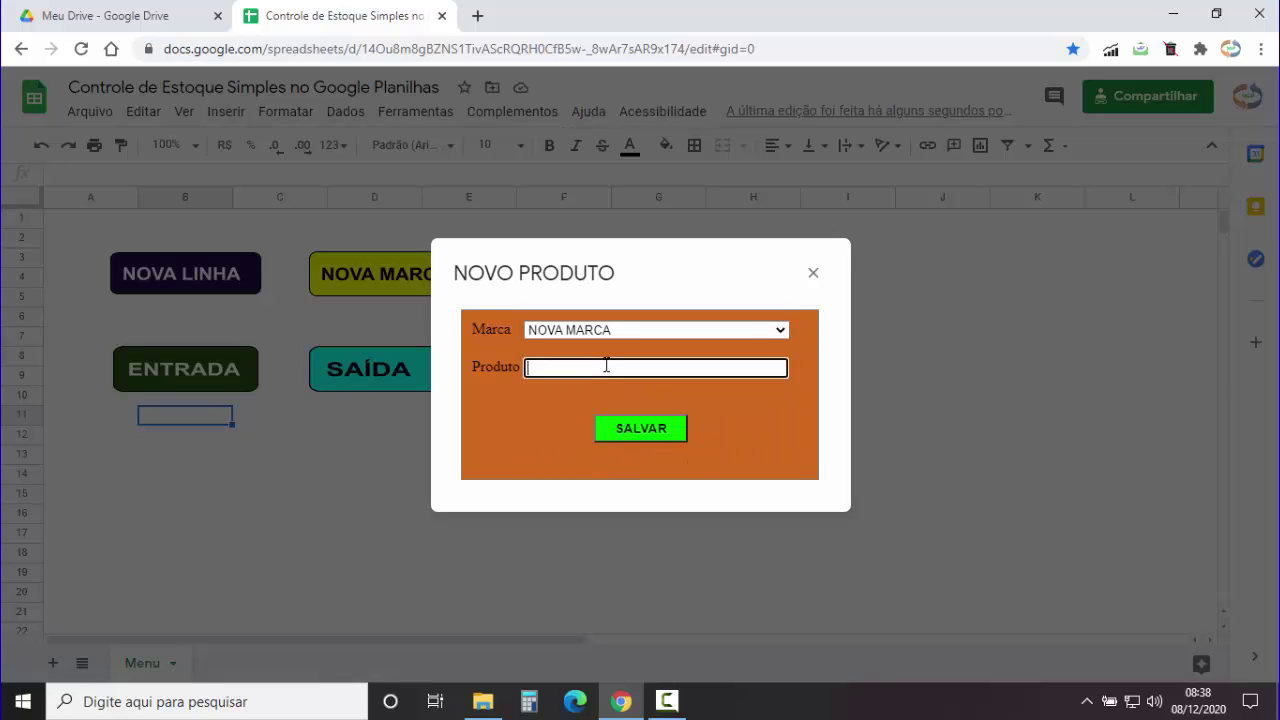
type("NOVO P")
type("RODU")
type("TO")
left_click(645, 438)
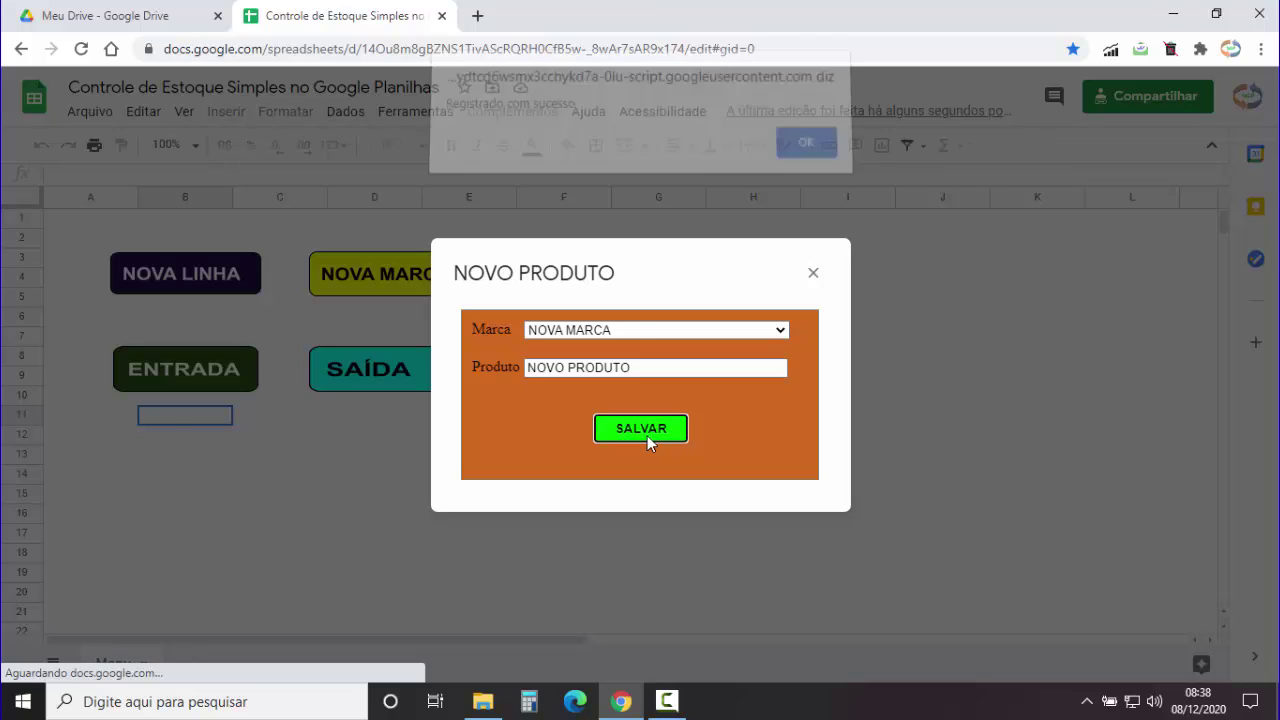
Close the new-product form and open the script editor from Ferramentas.
left_click(814, 275)
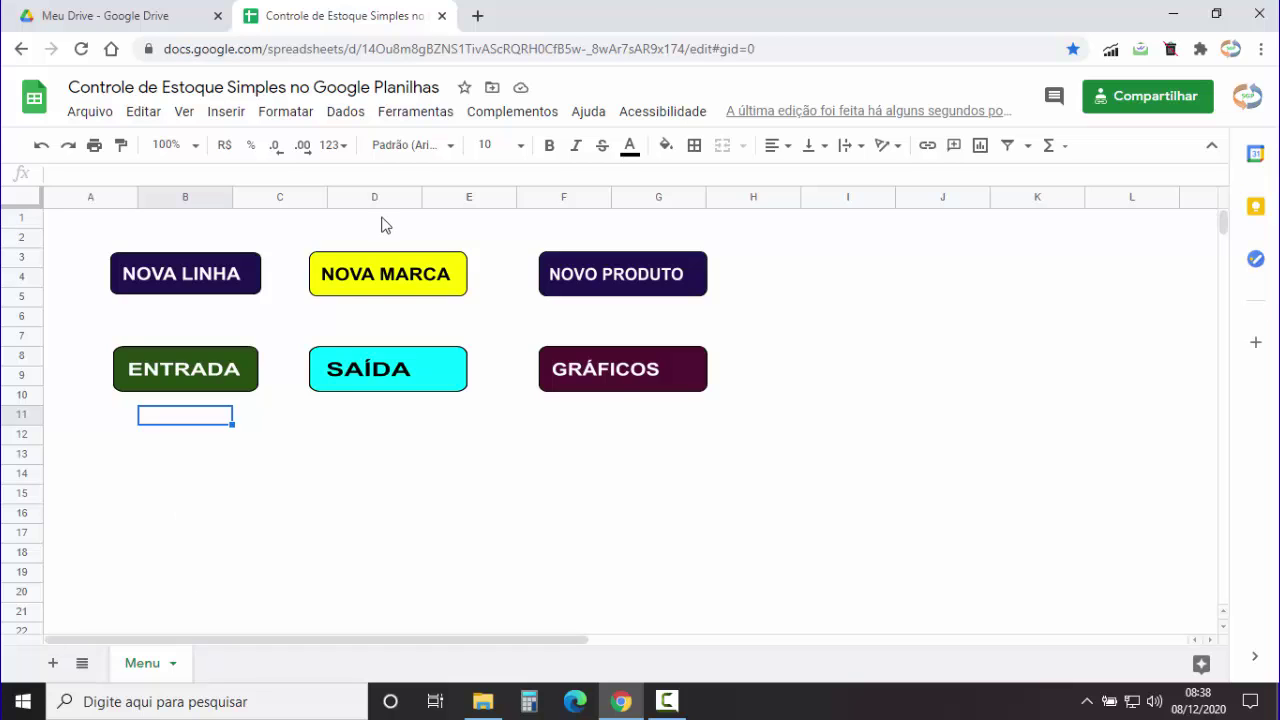
left_click(416, 114)
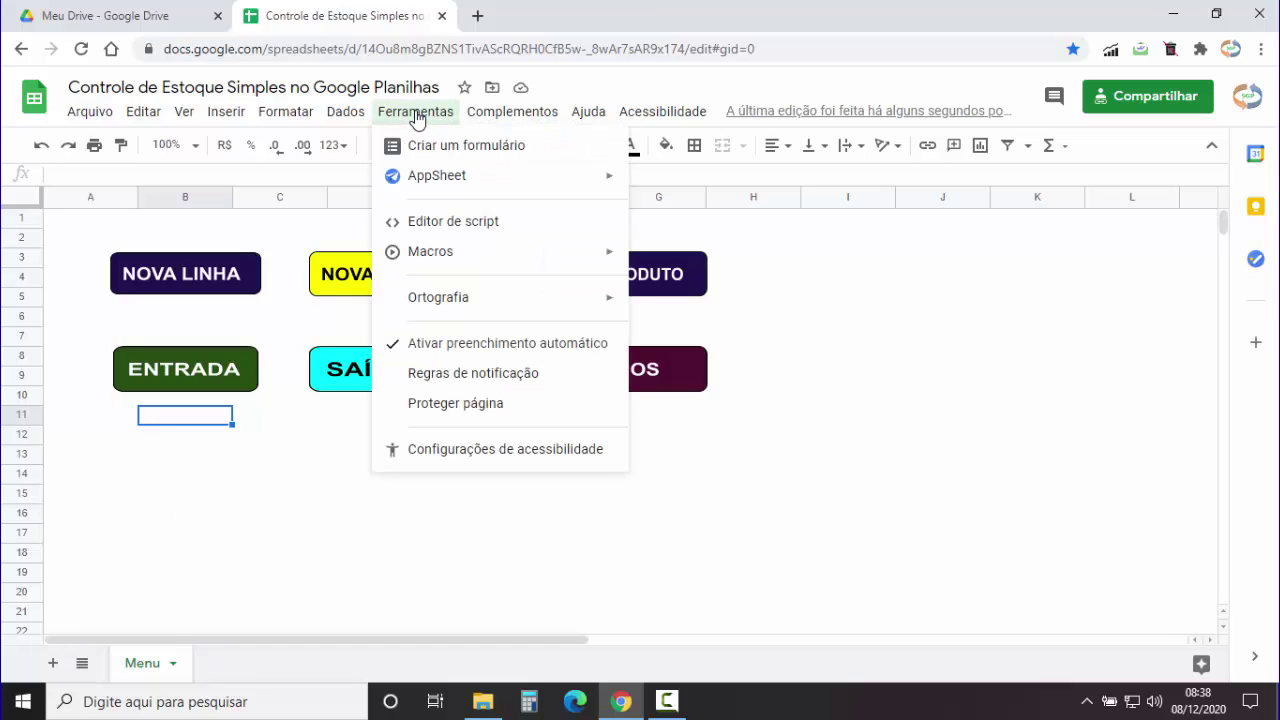
left_click(455, 224)
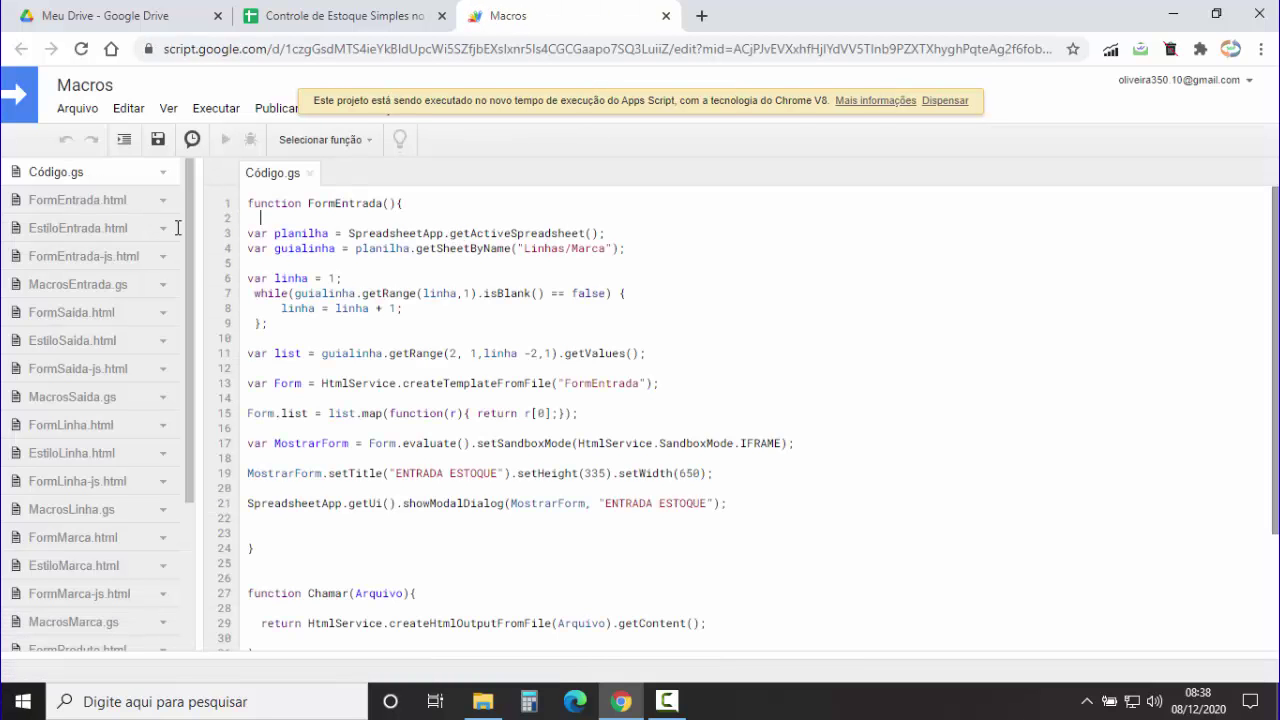
mouse_move(188, 227)
left_mouse_down()
mouse_move(188, 460)
mouse_move(198, 193)
left_mouse_up()
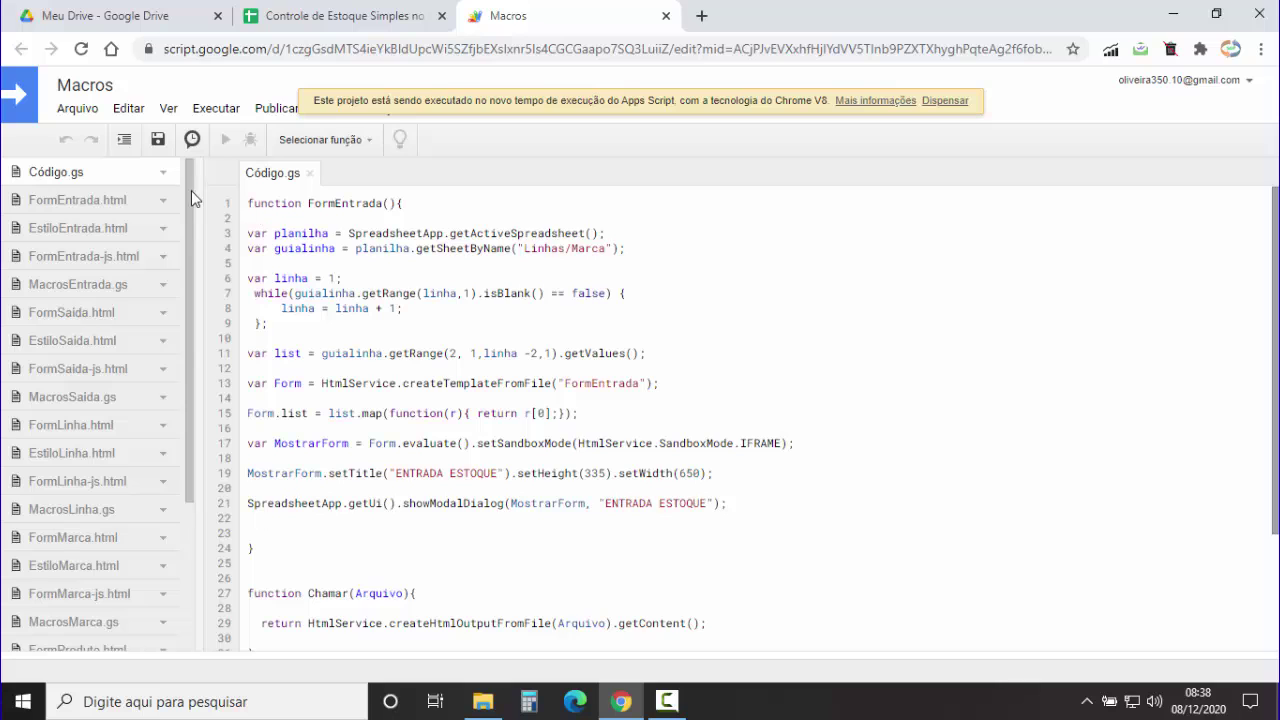
scroll(175, 241, "down", 2)
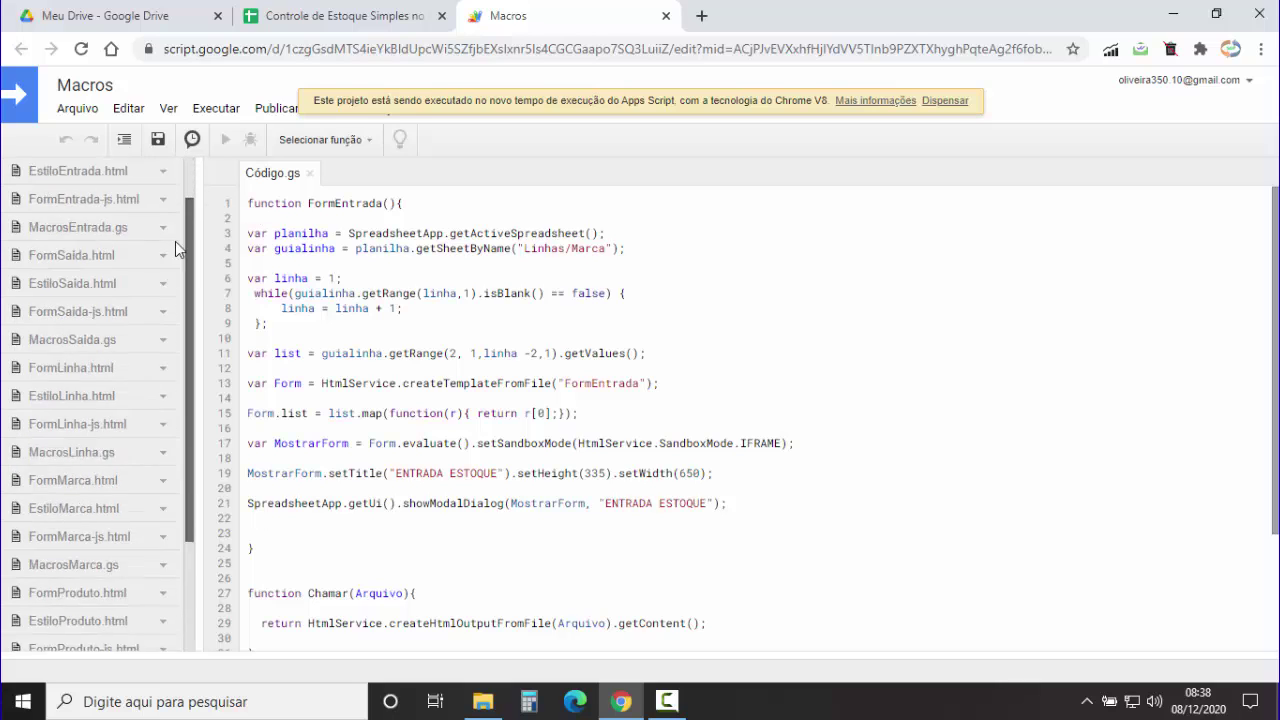
scroll(174, 343, "down", 2)
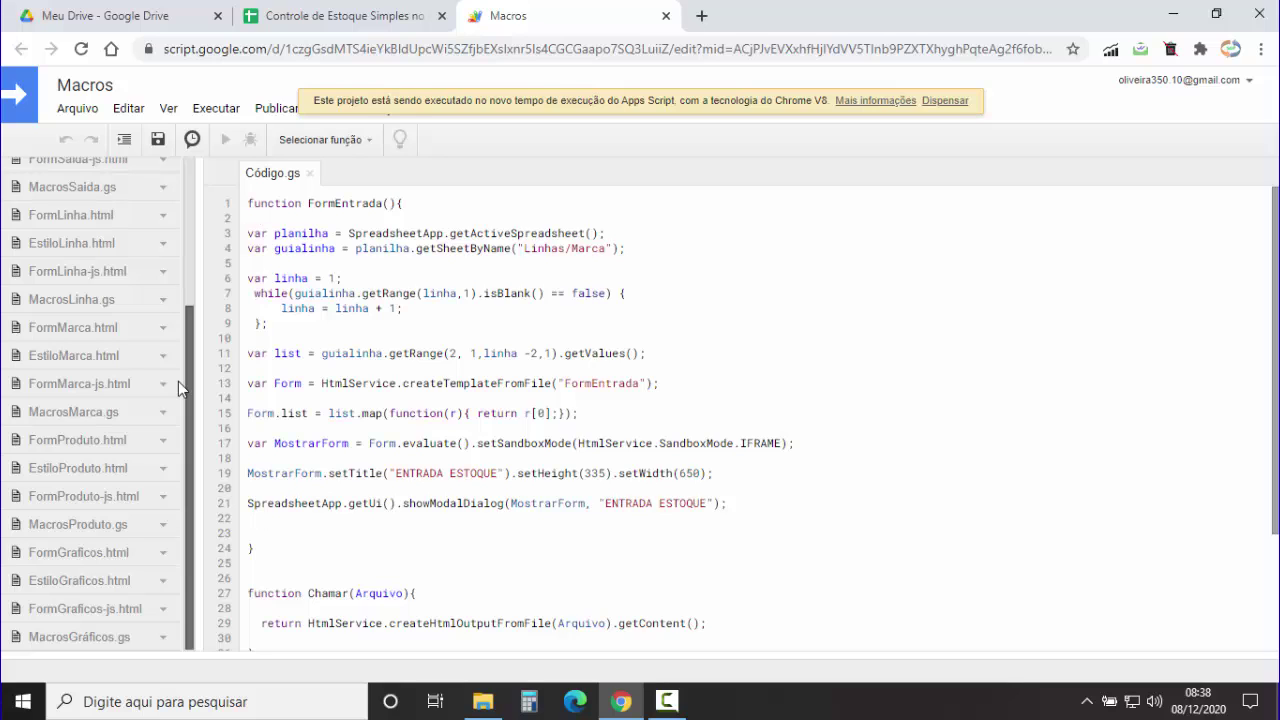
left_click(135, 636)
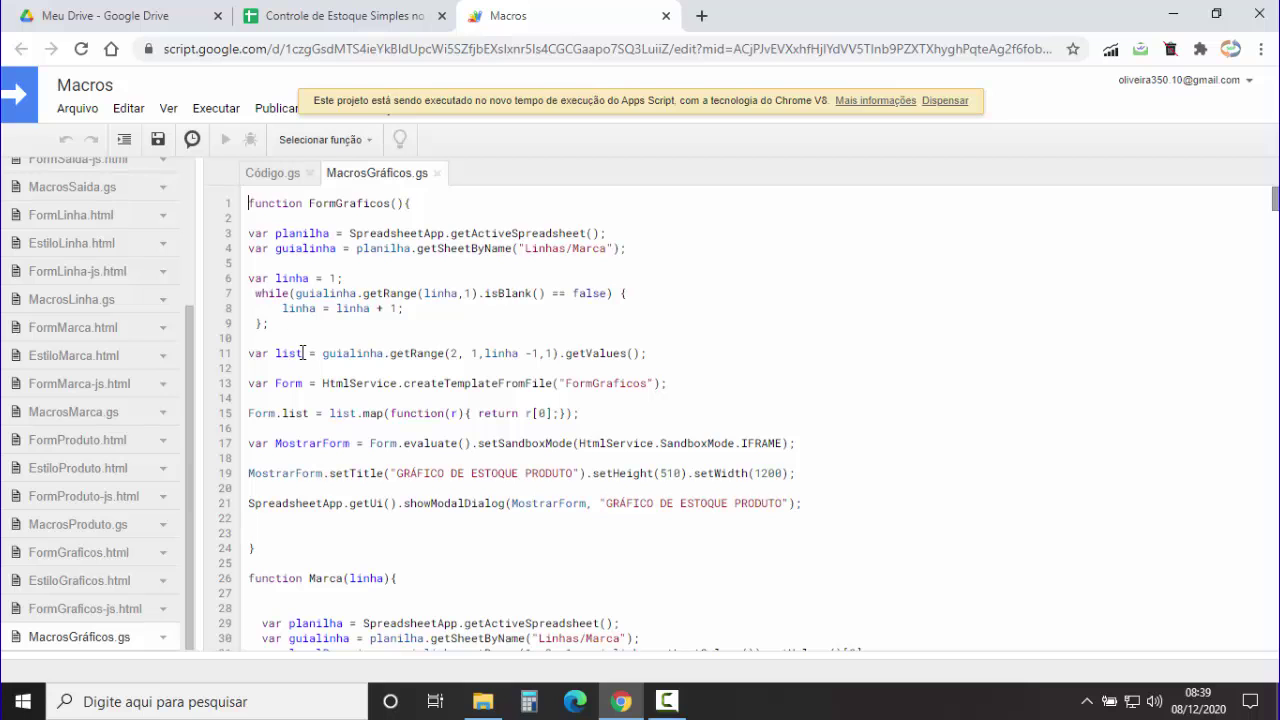
scroll(270, 315, "down", 2)
scroll(272, 314, "down", 5)
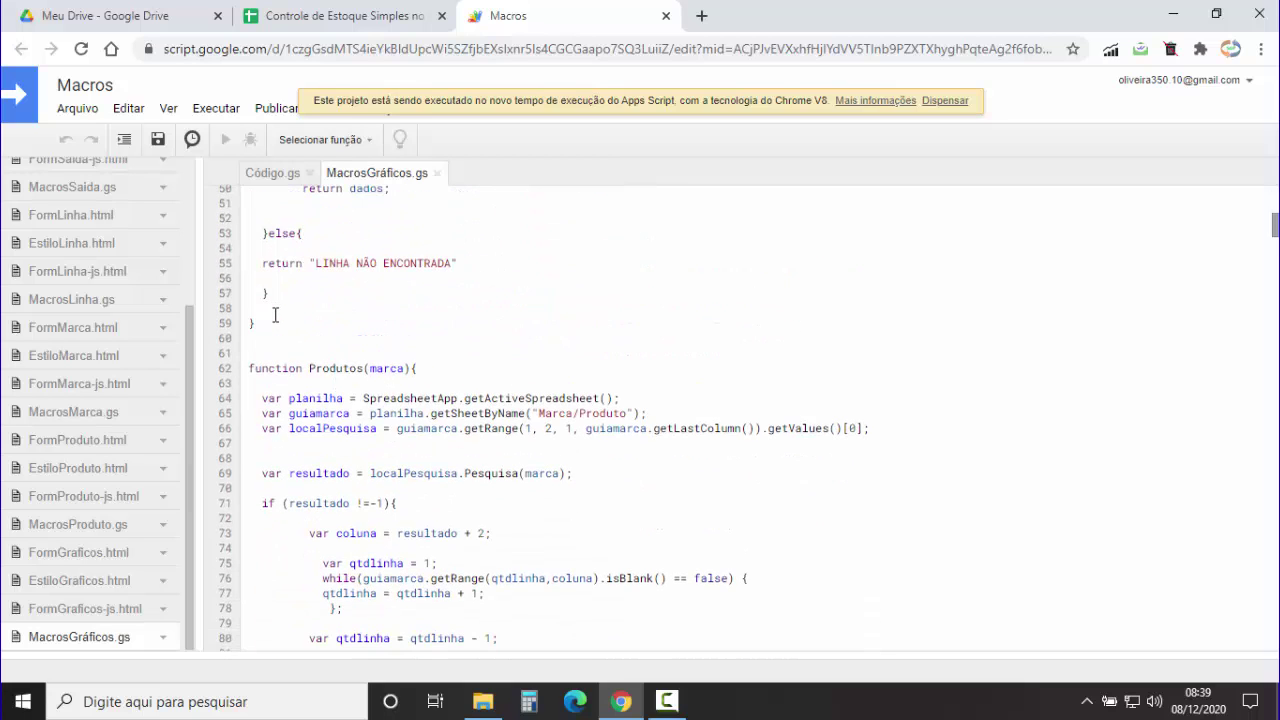
scroll(277, 313, "down", 2)
scroll(277, 313, "down", 3)
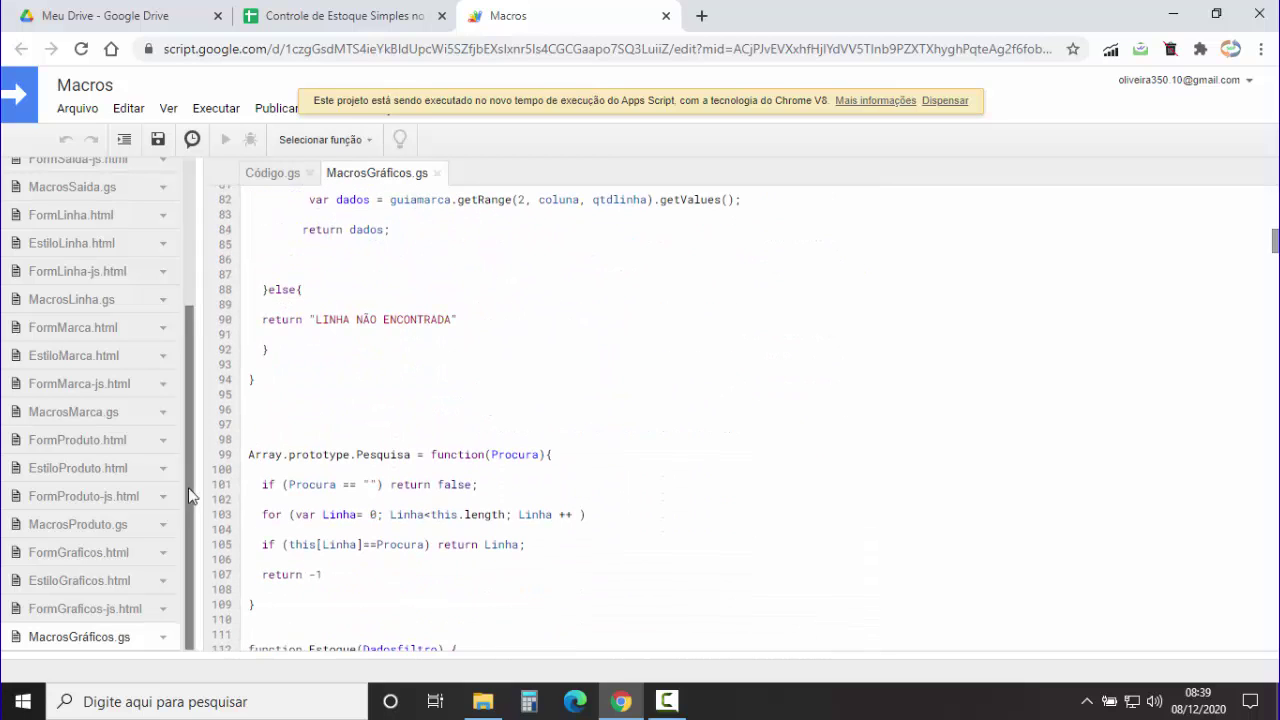
scroll(345, 395, "up", 3)
scroll(355, 400, "up", 10)
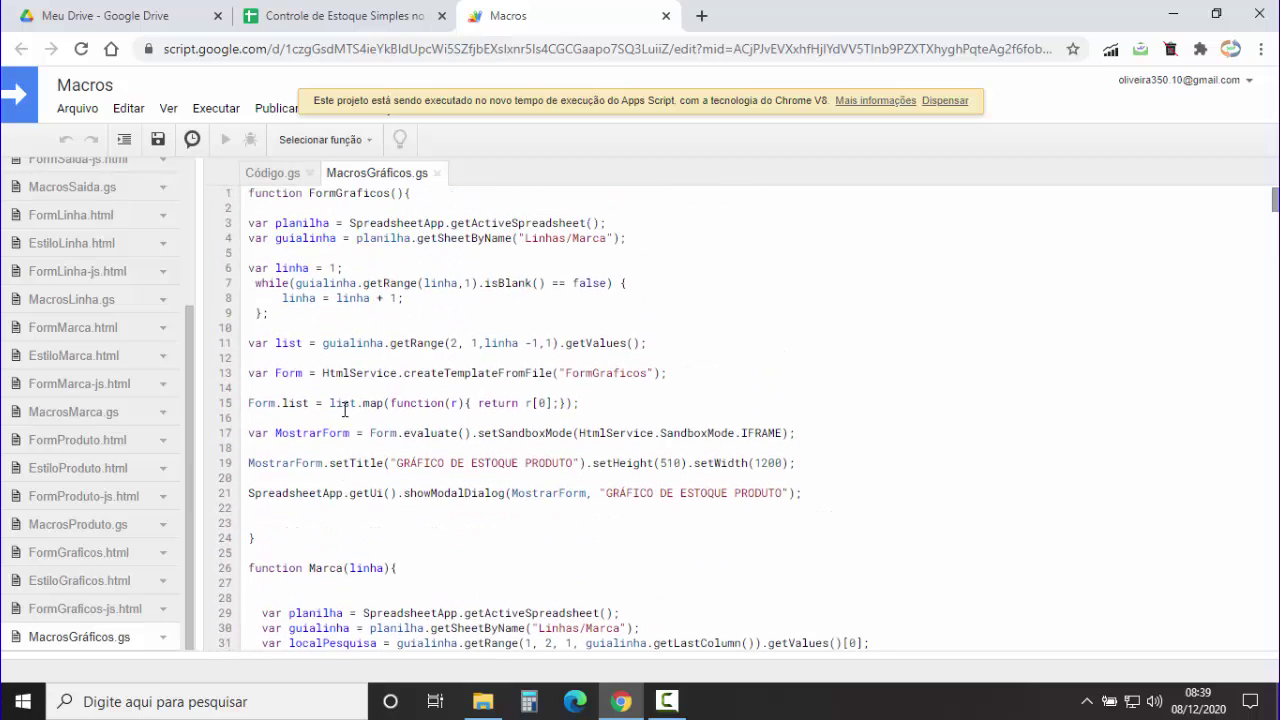
scroll(359, 400, "up", 1)
scroll(320, 290, "down", 2)
scroll(325, 300, "down", 1)
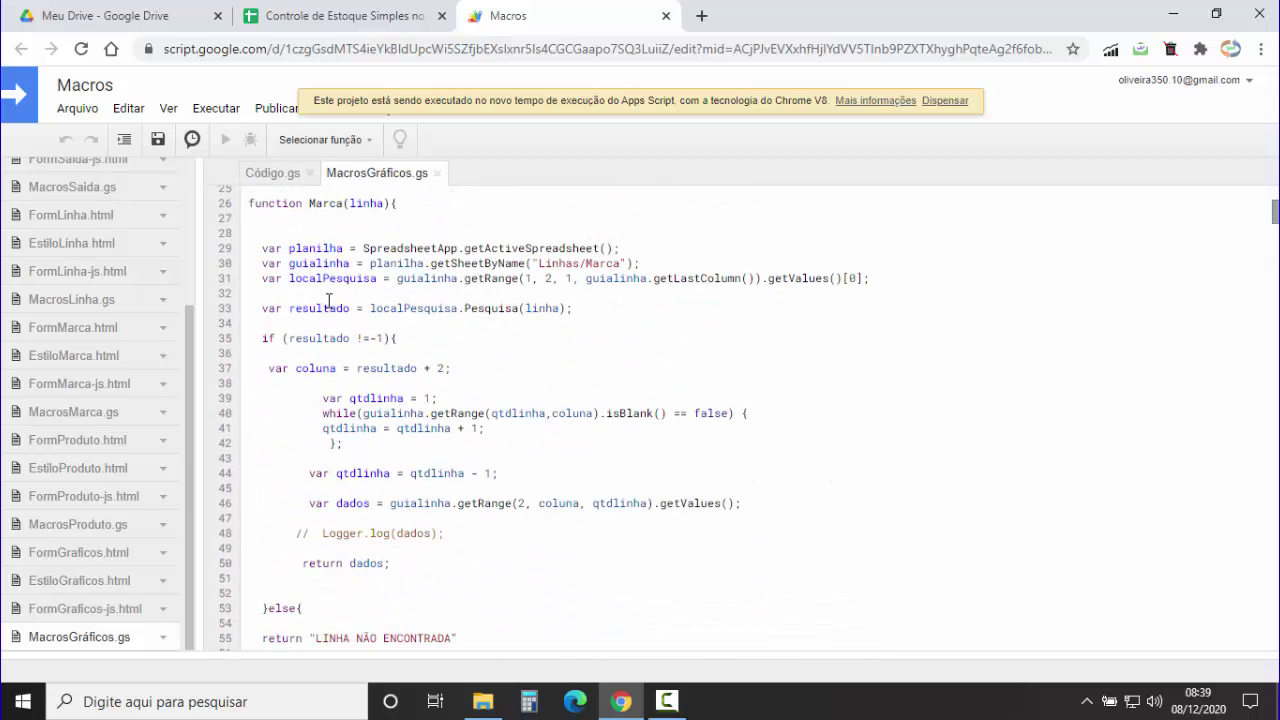
scroll(335, 315, "up", 1)
scroll(342, 328, "down", 1)
scroll(350, 325, "down", 4)
scroll(385, 316, "down", 10)
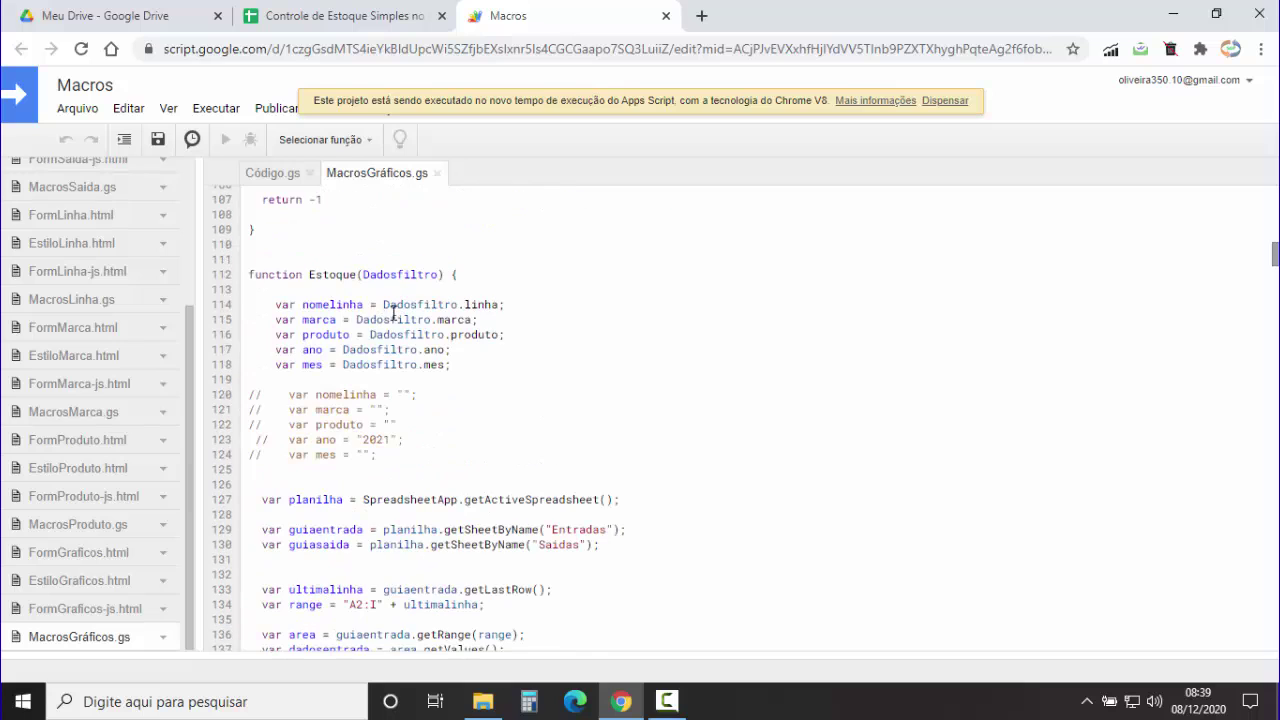
scroll(575, 418, "down", 1)
scroll(560, 350, "down", 1)
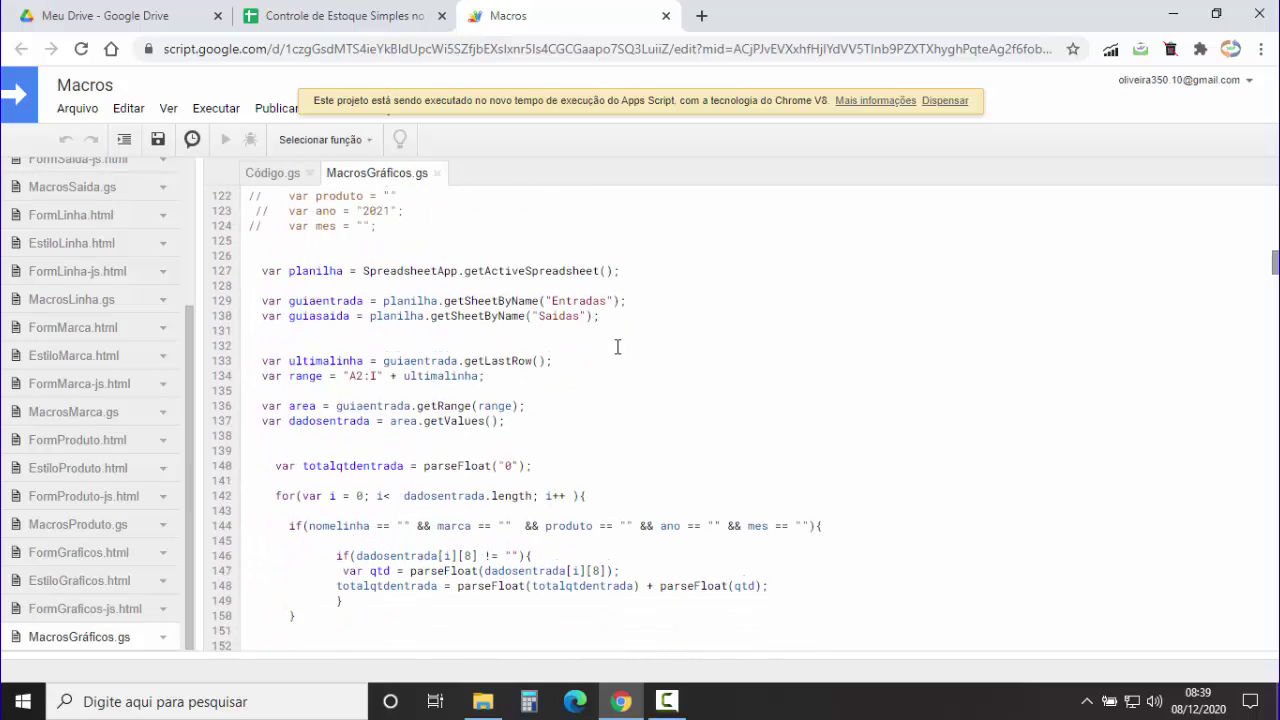
scroll(617, 346, "down", 4)
scroll(592, 346, "down", 2)
scroll(591, 343, "up", 3)
scroll(583, 348, "up", 3)
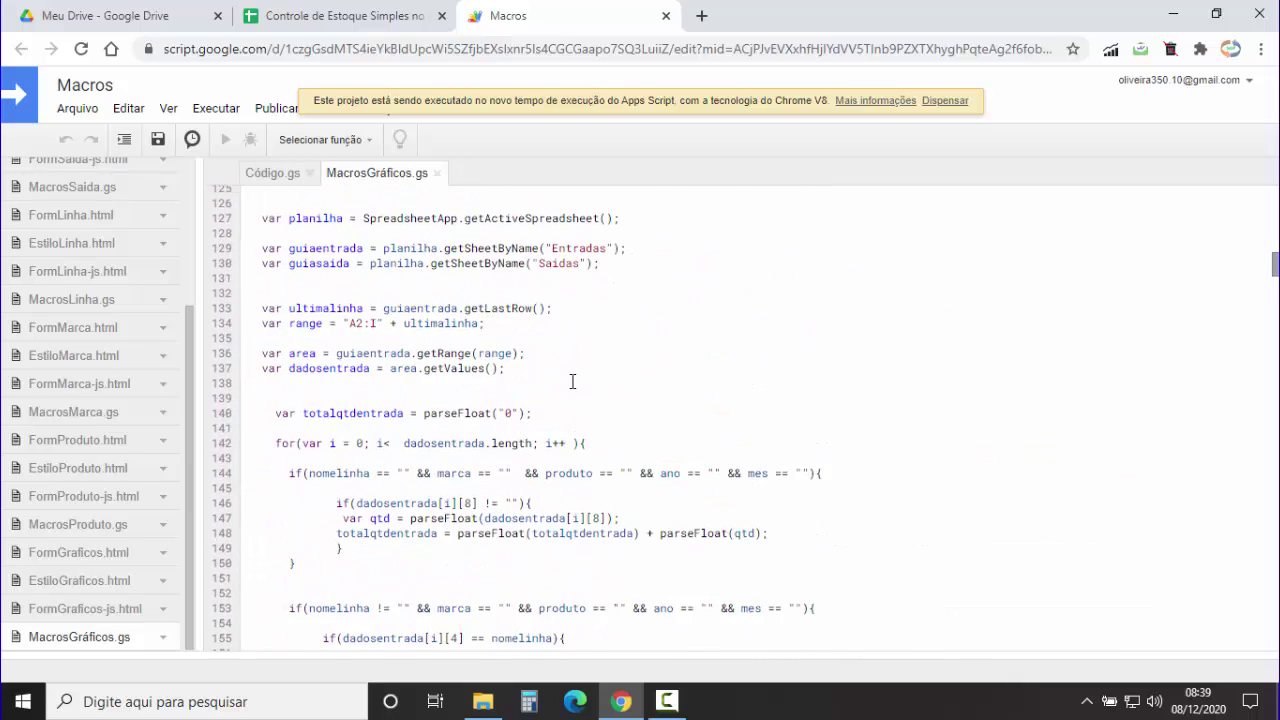
scroll(571, 380, "up", 2)
scroll(400, 420, "up", 1)
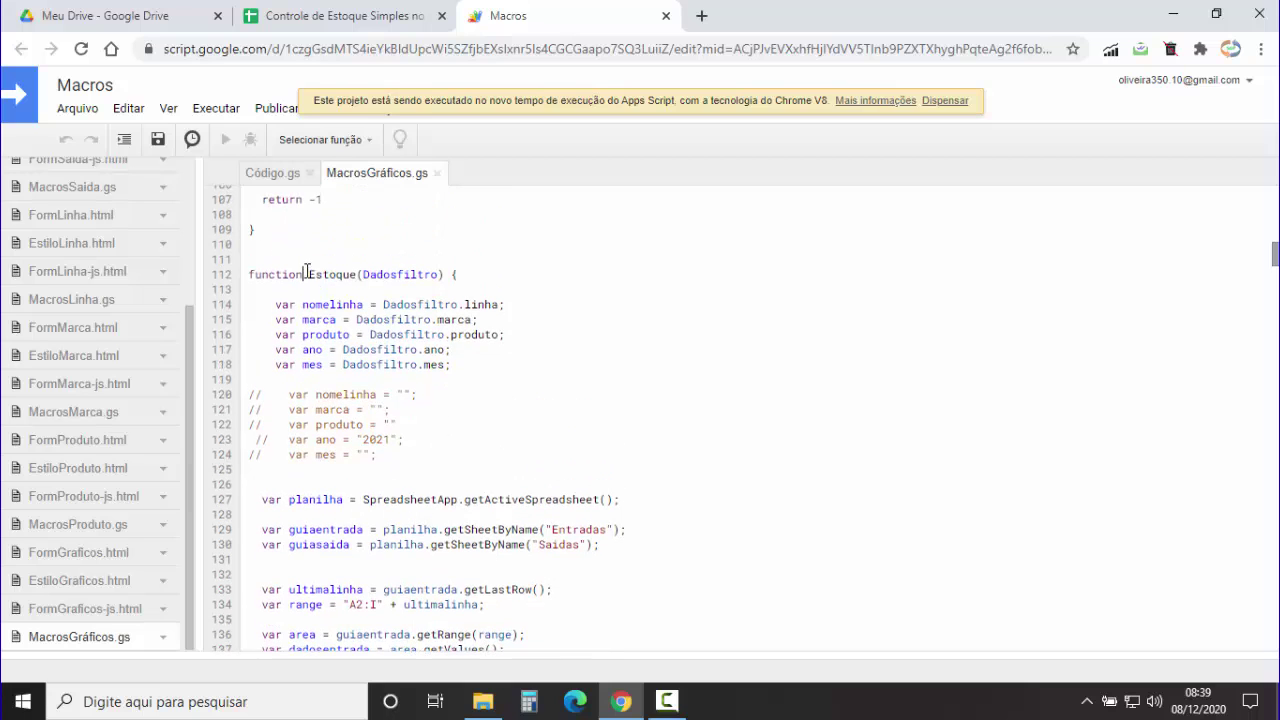
scroll(465, 398, "down", 4)
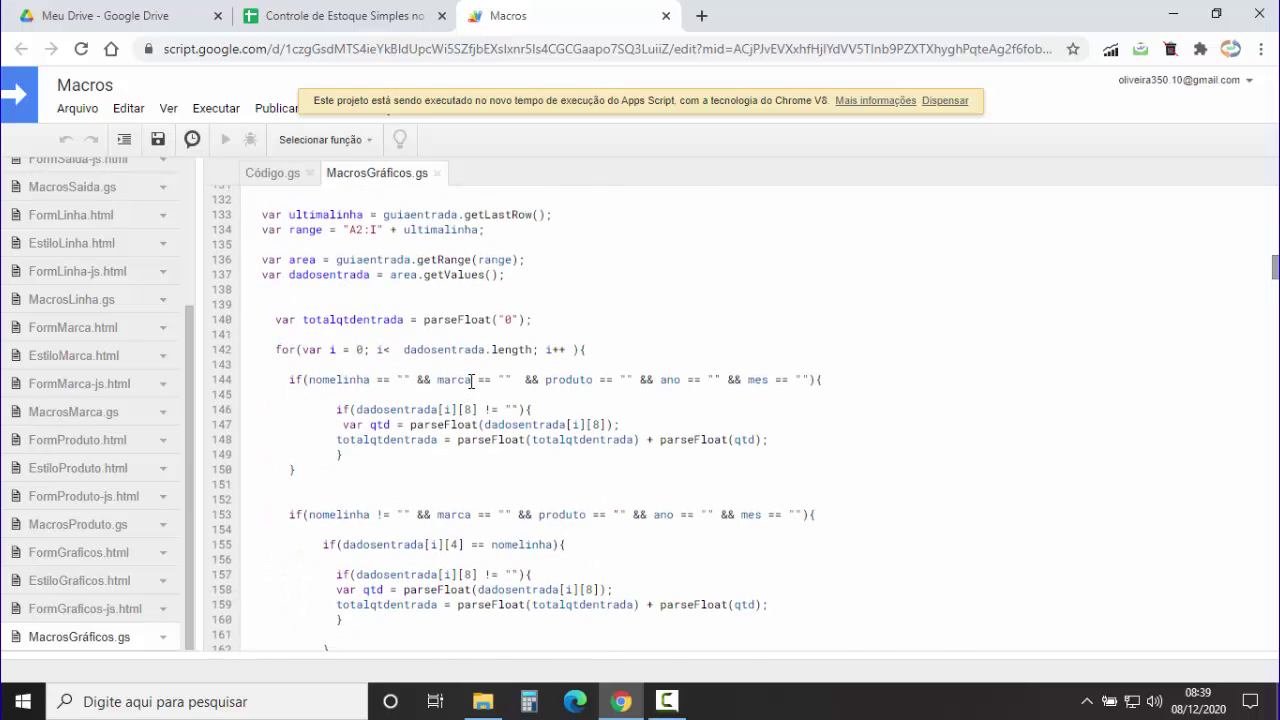
scroll(450, 370, "down", 3)
scroll(480, 363, "down", 3)
scroll(478, 333, "down", 1)
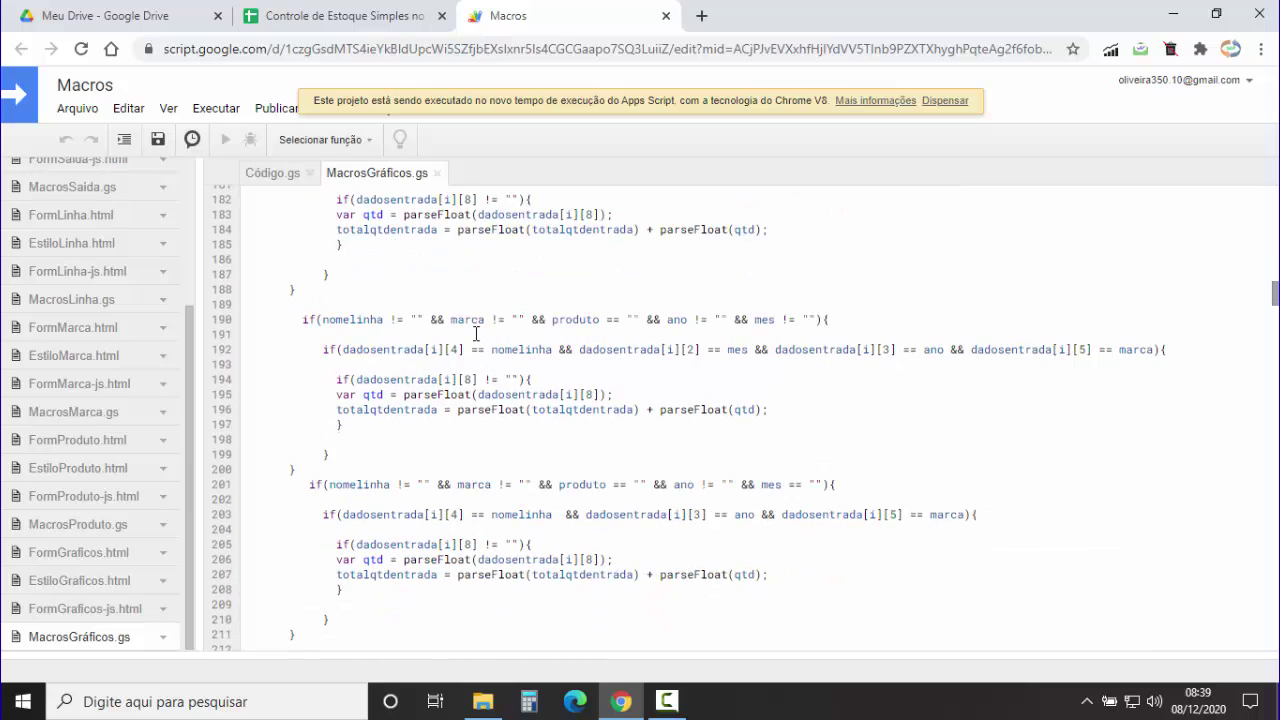
scroll(420, 340, "down", 1)
scroll(409, 323, "down", 2)
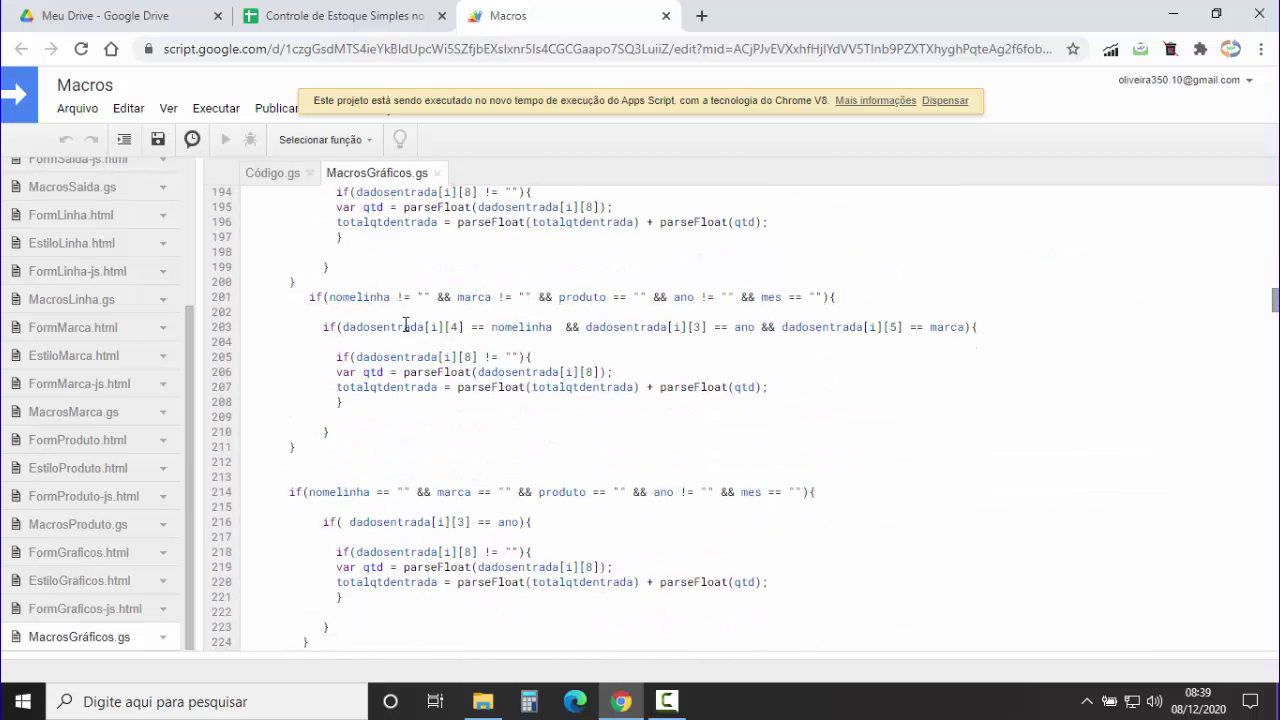
scroll(409, 315, "down", 2)
scroll(407, 313, "down", 2)
scroll(407, 313, "down", 1)
scroll(407, 313, "down", 2)
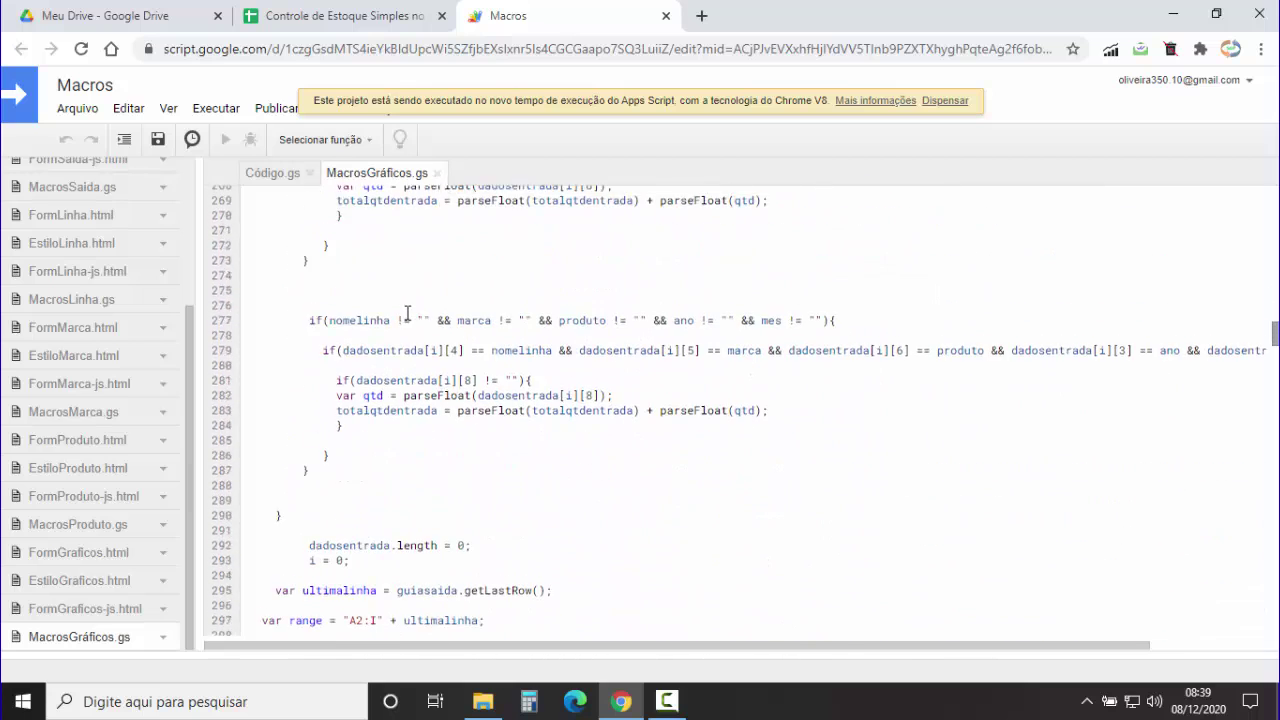
scroll(408, 311, "down", 1)
scroll(408, 311, "down", 2)
scroll(408, 310, "down", 1)
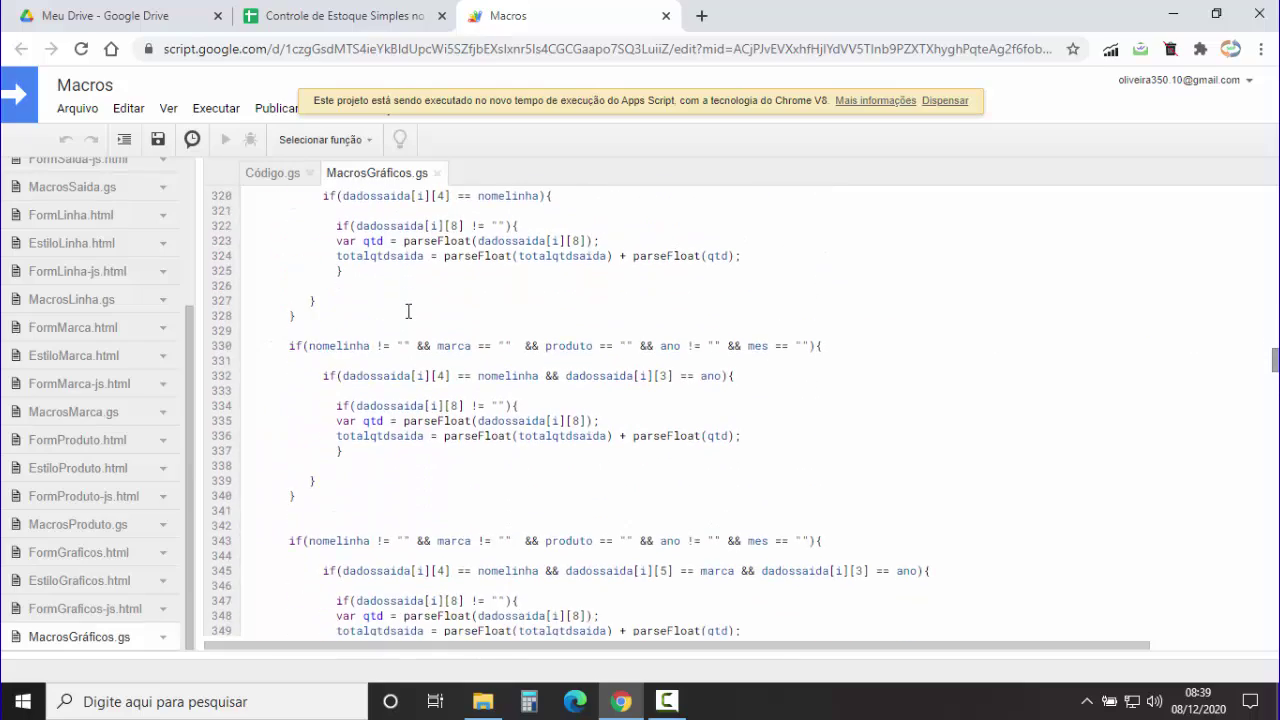
scroll(408, 310, "down", 2)
scroll(408, 309, "down", 2)
scroll(408, 309, "down", 2)
scroll(408, 309, "down", 2)
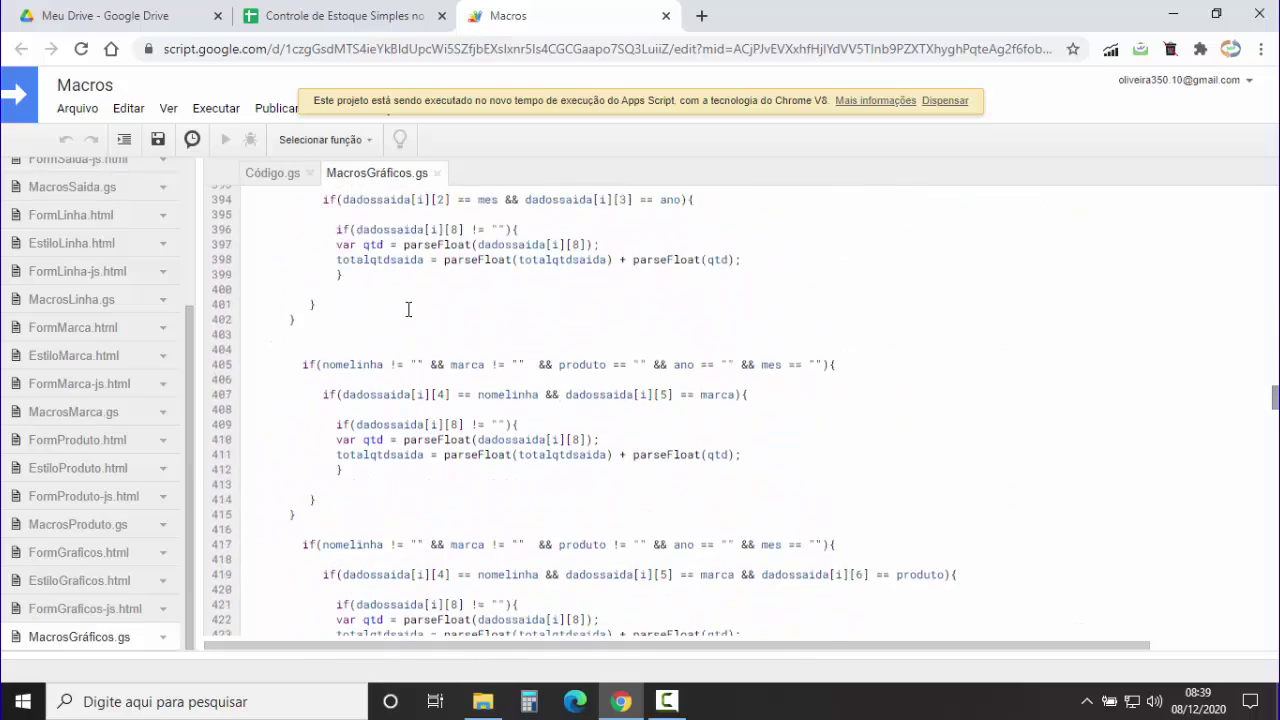
scroll(408, 309, "down", 3)
scroll(408, 309, "down", 2)
scroll(408, 309, "down", 2)
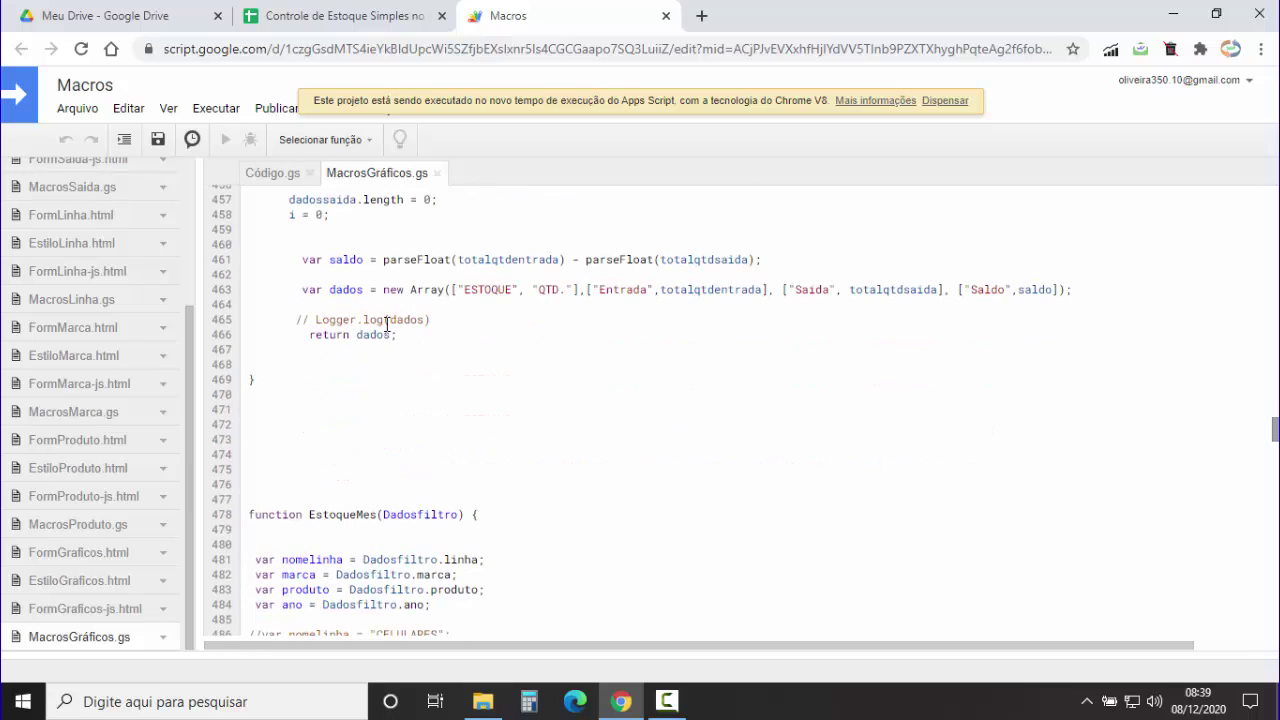
Highlight the dados array line 463 and the EstoqueMes function header.
left_click_drag(303, 289, 1084, 287)
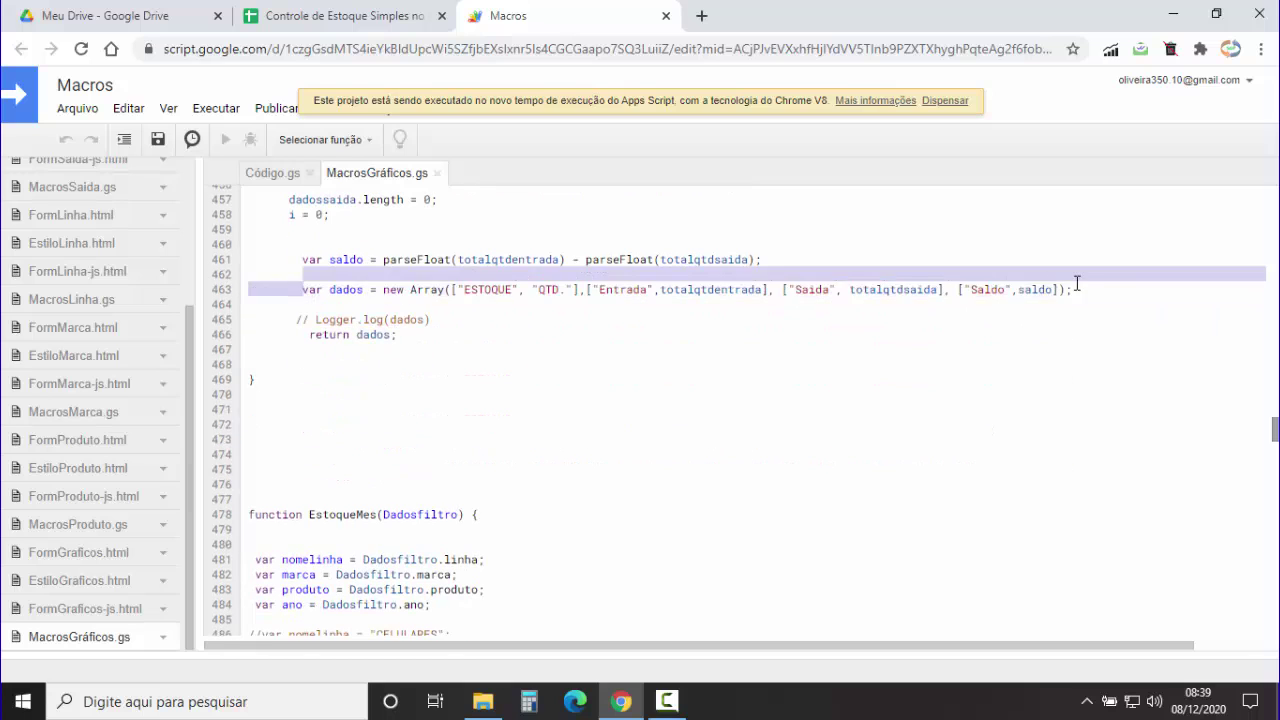
left_click(559, 356)
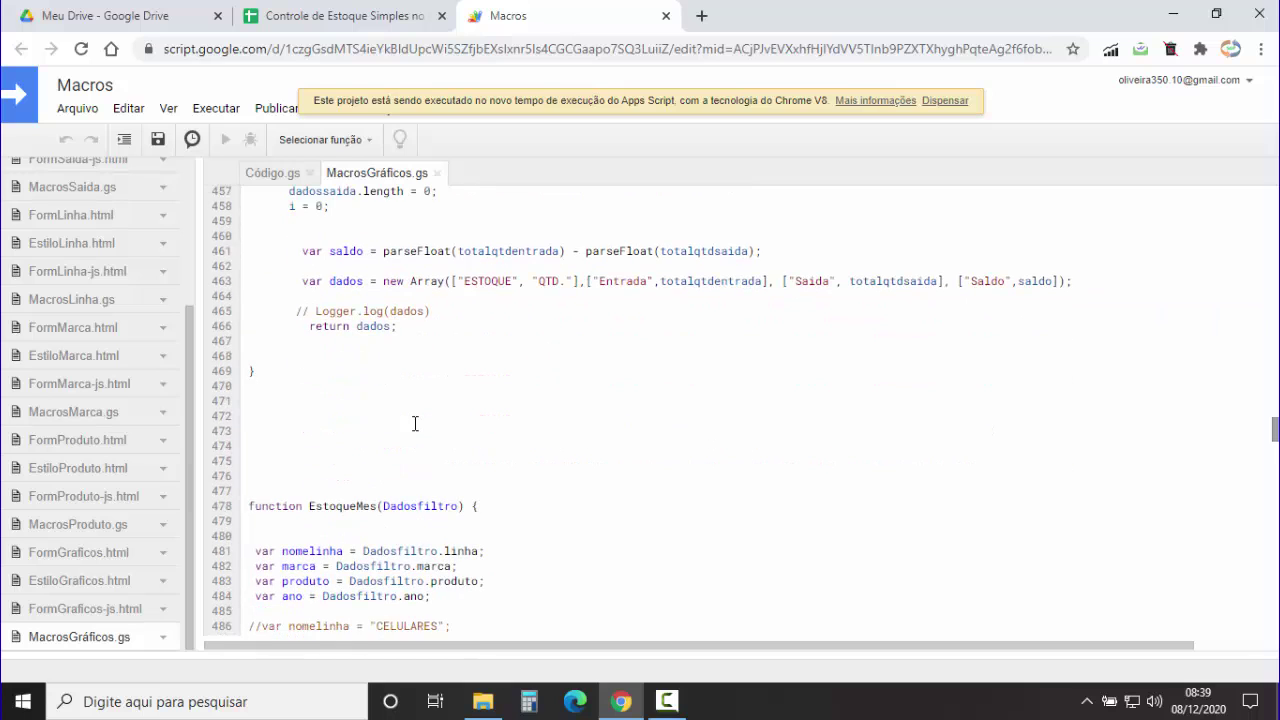
scroll(310, 355, "down", 2)
triple_click(314, 326)
left_click(420, 456)
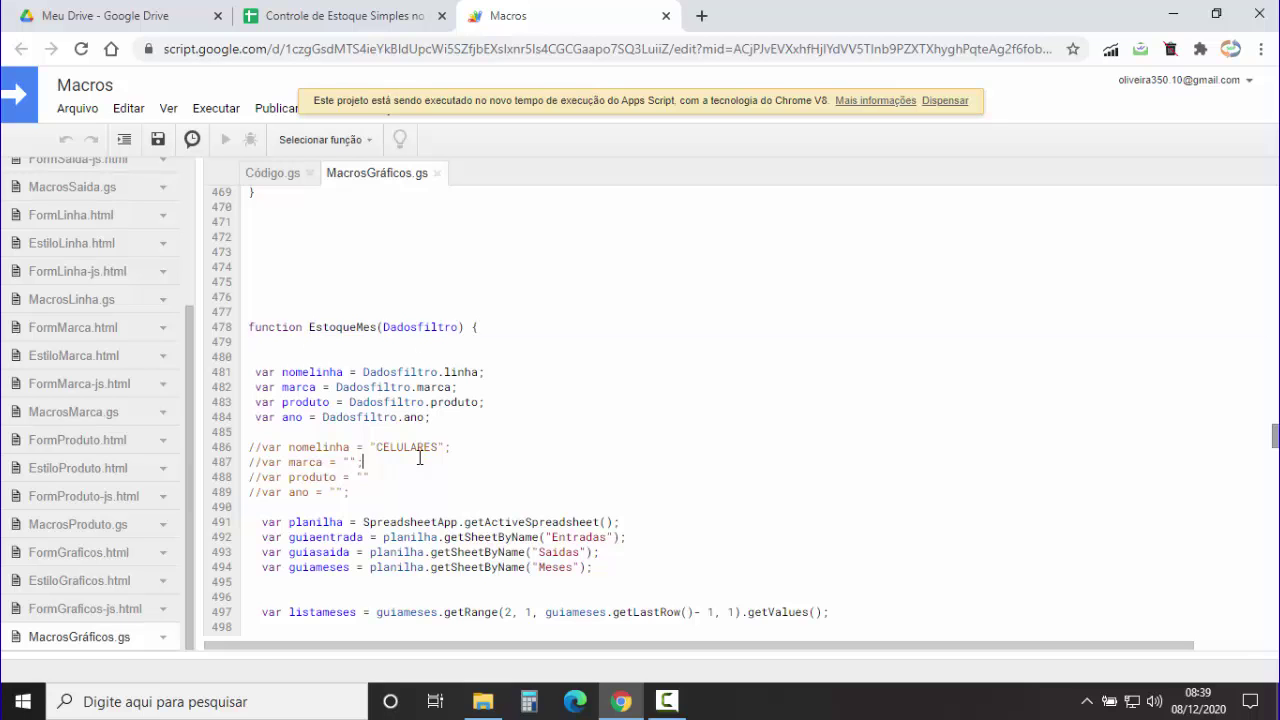
Scroll through EstoqueMes, highlight the monthly dados array on lines 849–855, then return to the spreadsheet.
scroll(524, 327, "down", 4)
scroll(524, 327, "up", 2)
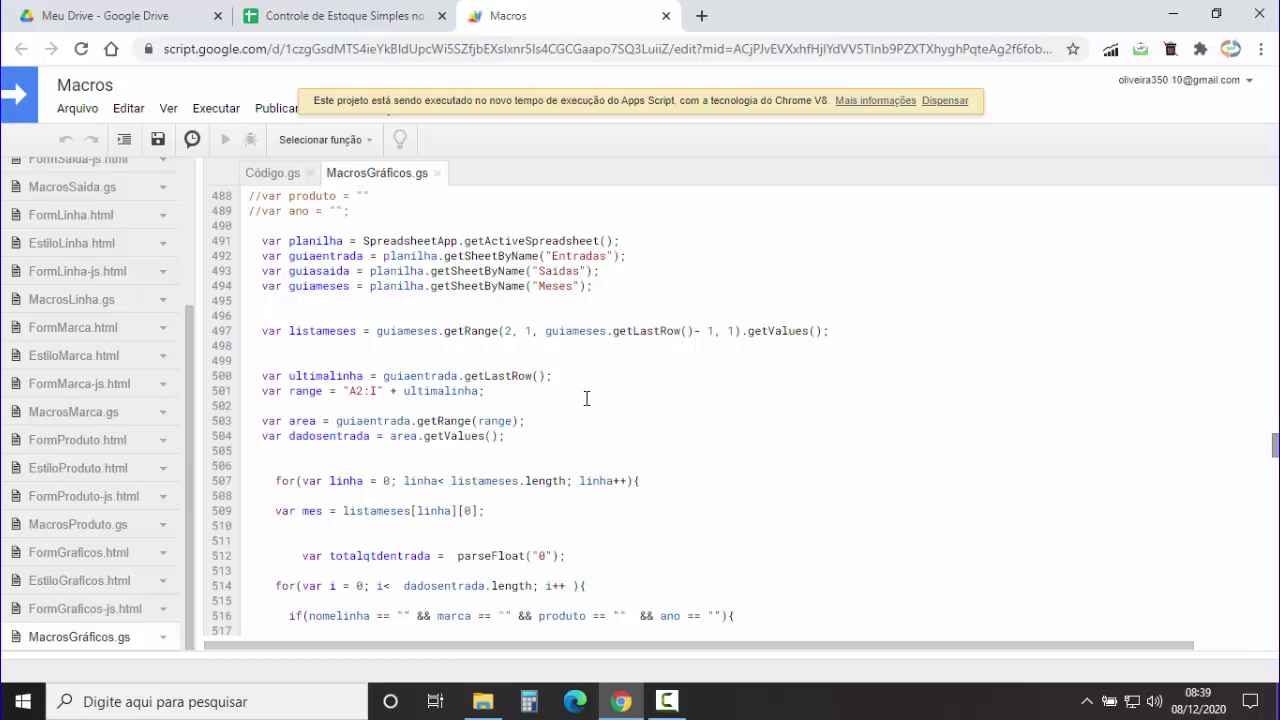
scroll(580, 408, "down", 4)
scroll(580, 410, "down", 3)
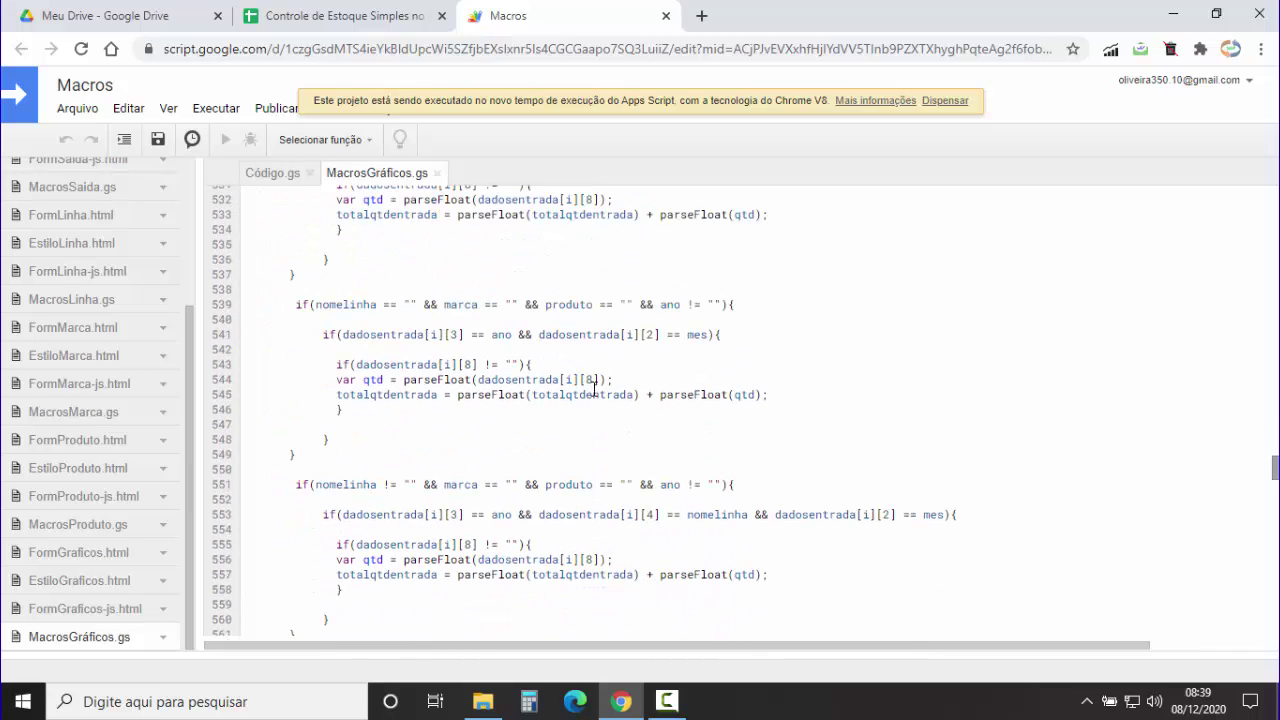
scroll(592, 388, "down", 5)
scroll(592, 388, "down", 8)
scroll(592, 388, "down", 6)
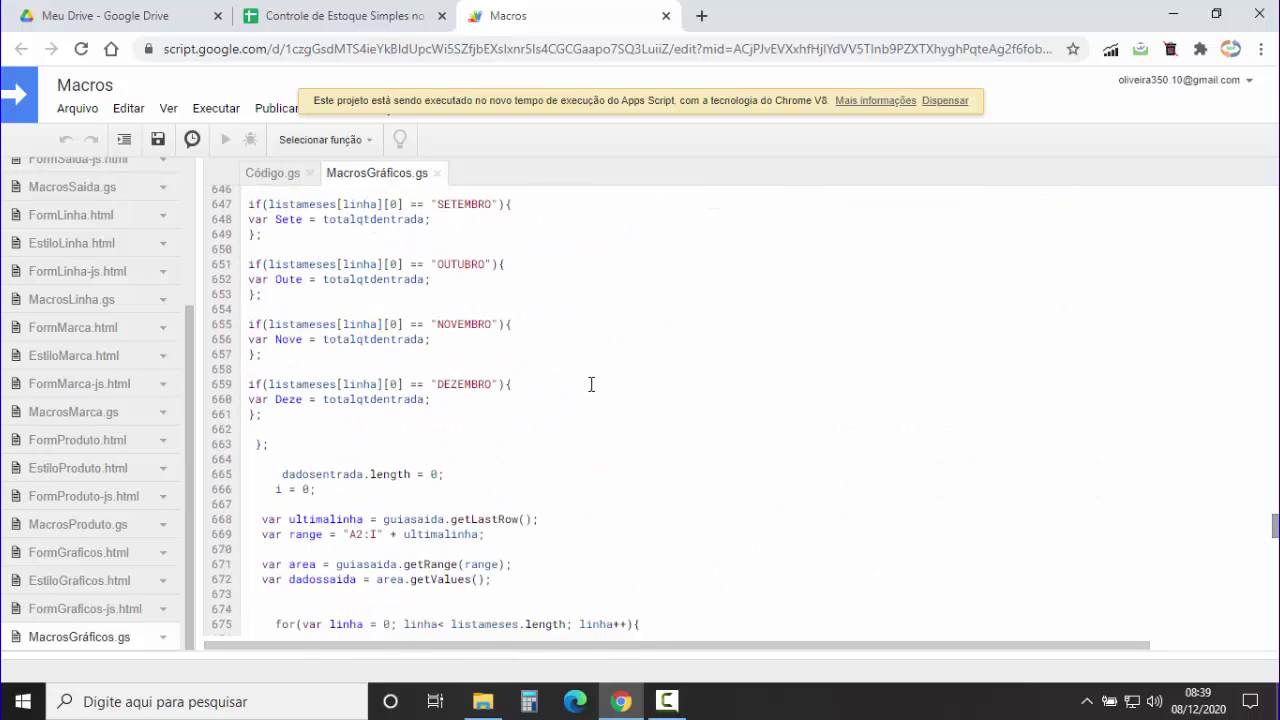
scroll(591, 384, "down", 10)
scroll(592, 388, "down", 9)
scroll(592, 388, "down", 8)
scroll(592, 388, "down", 4)
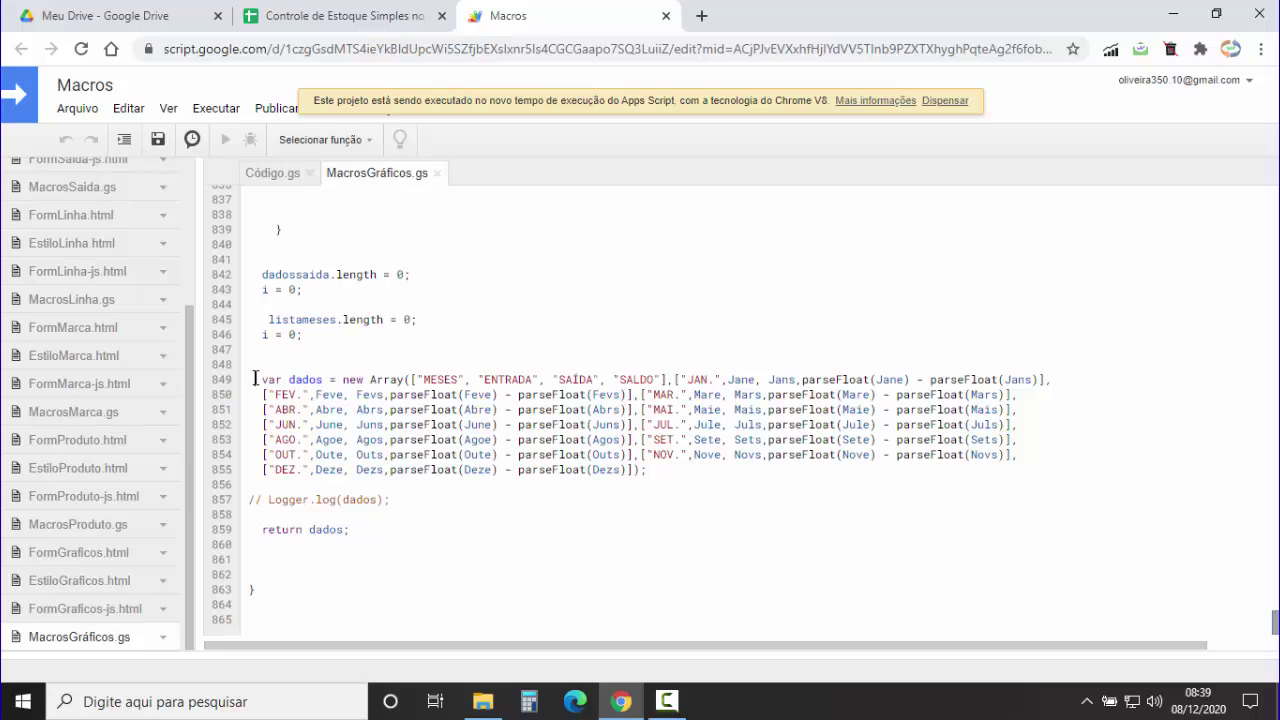
left_click_drag(255, 379, 666, 470)
left_click(681, 482)
left_click_drag(665, 470, 234, 388)
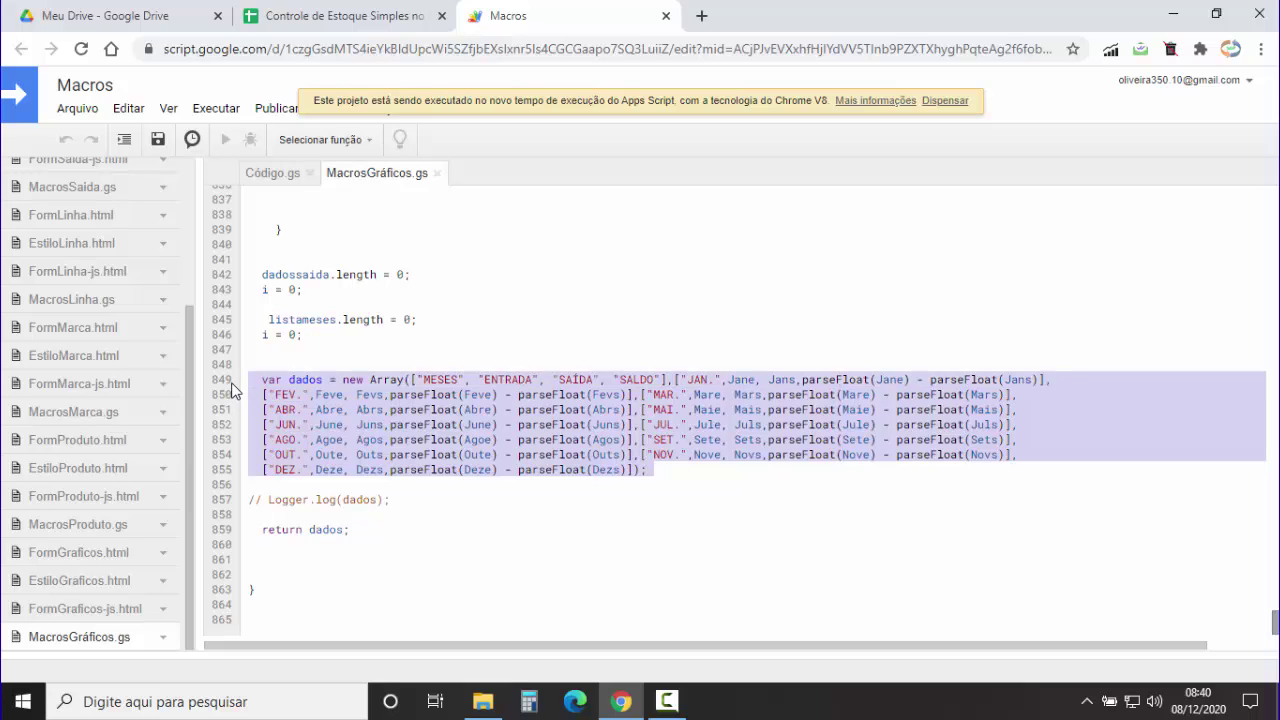
left_click(330, 15)
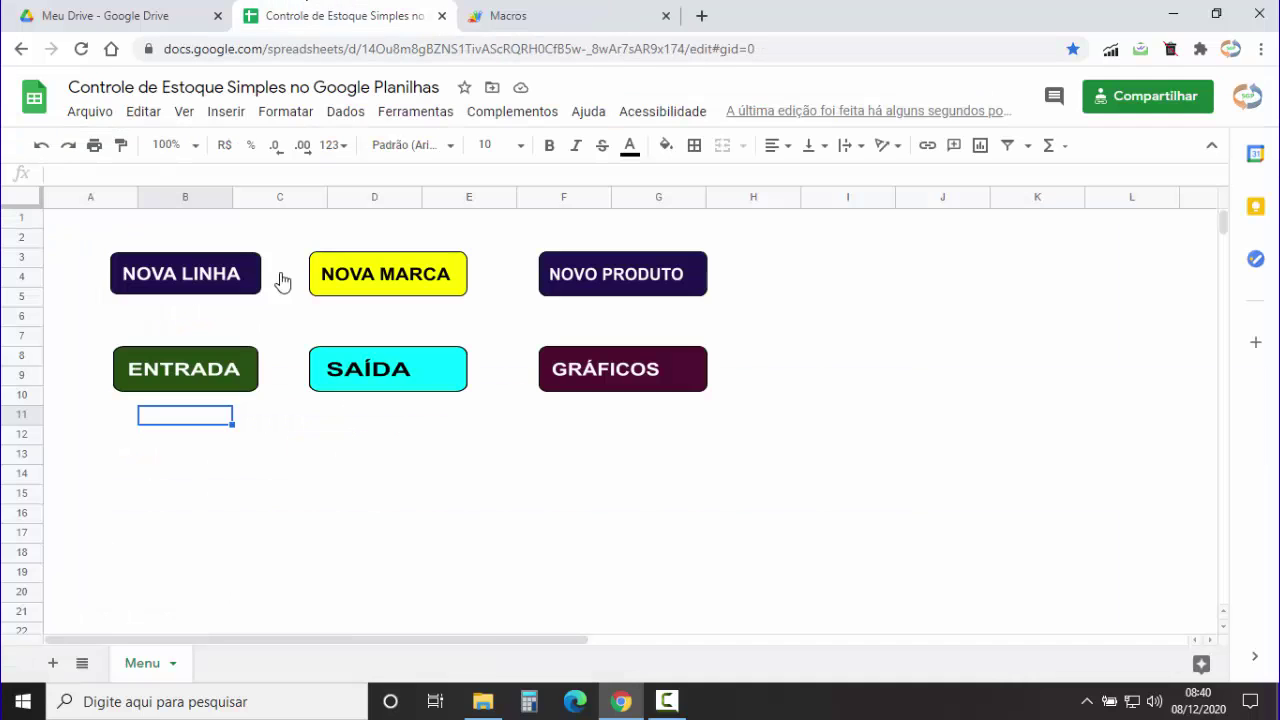
Browse the workbook's list of all sheets, then return to the Macros script tab.
left_click(82, 664)
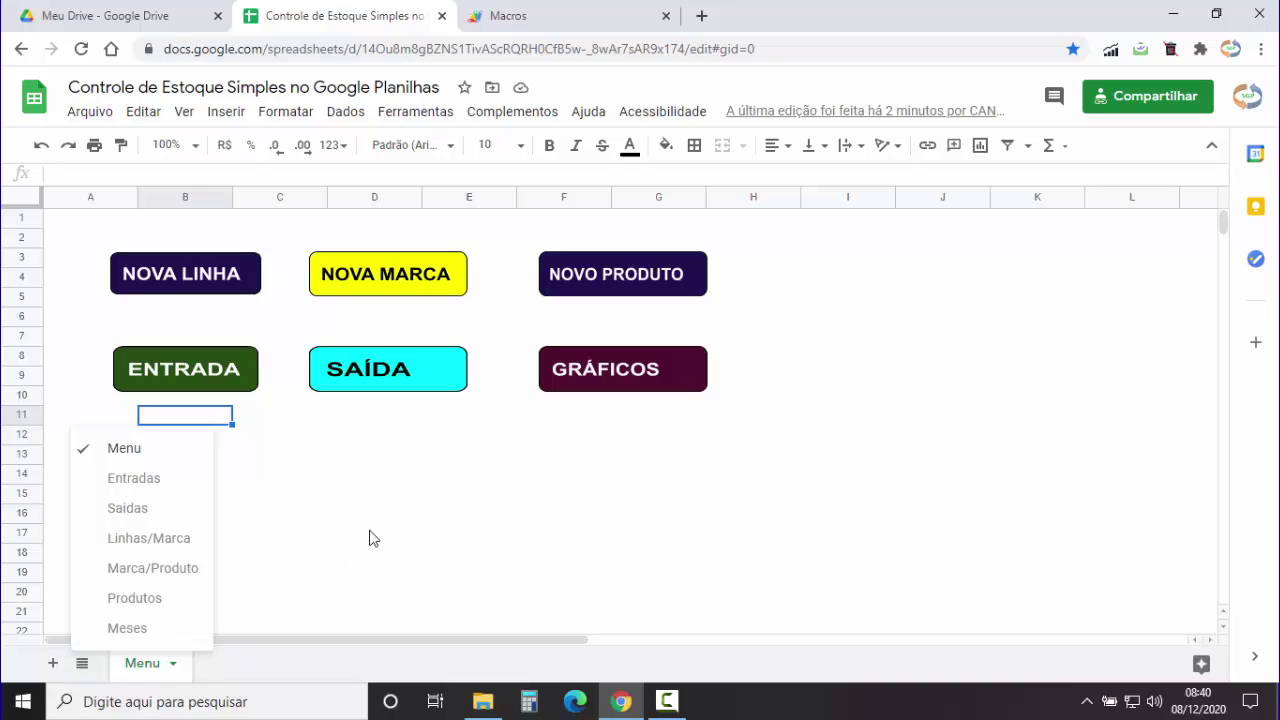
left_click(304, 478)
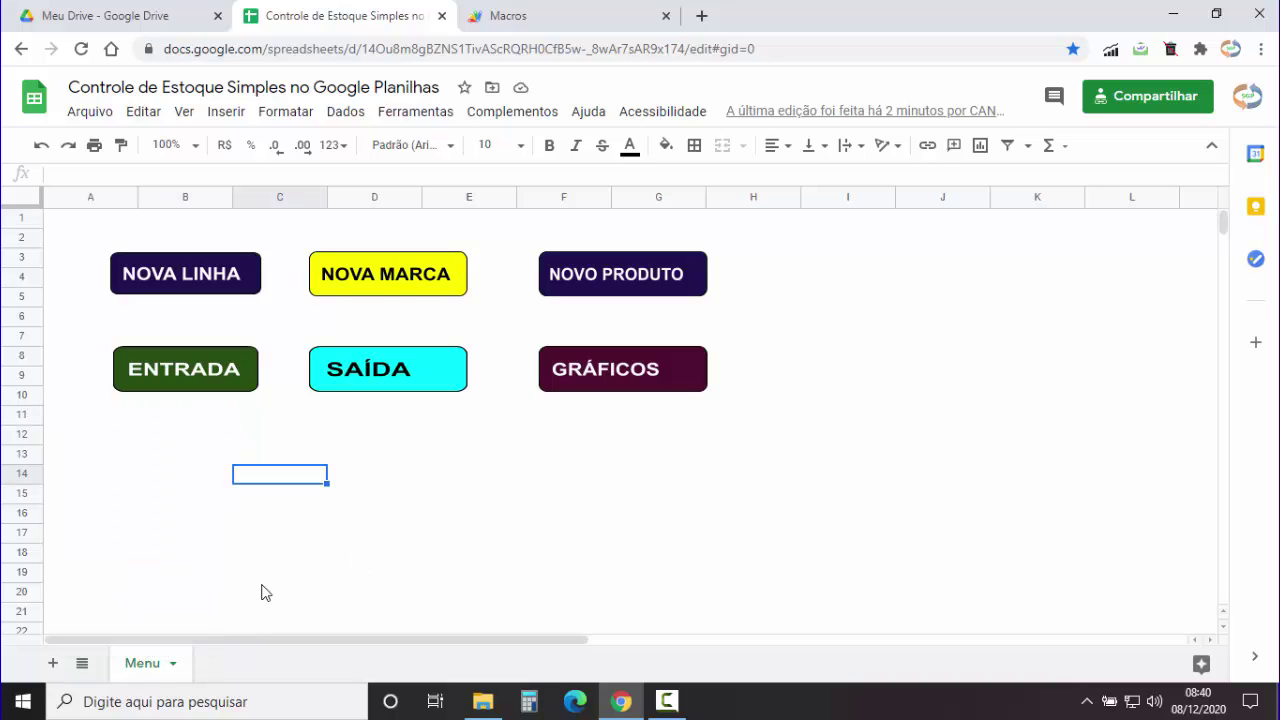
left_click(509, 16)
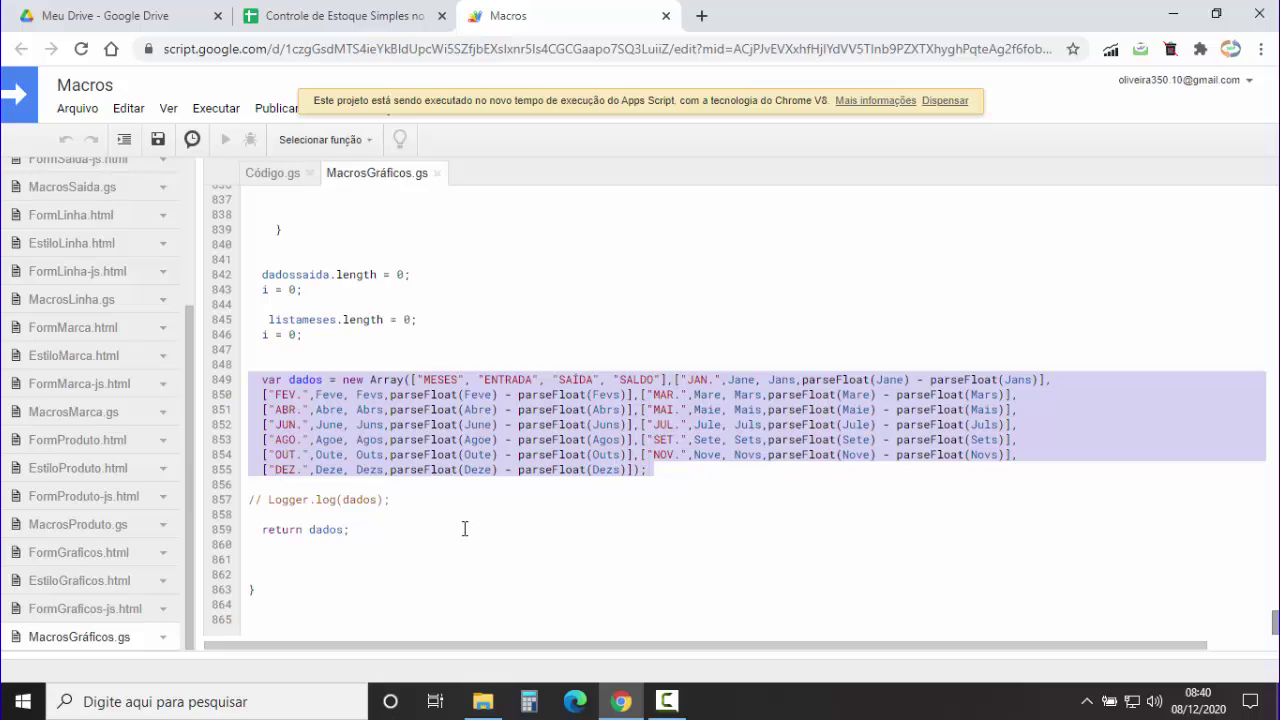
left_click(270, 509)
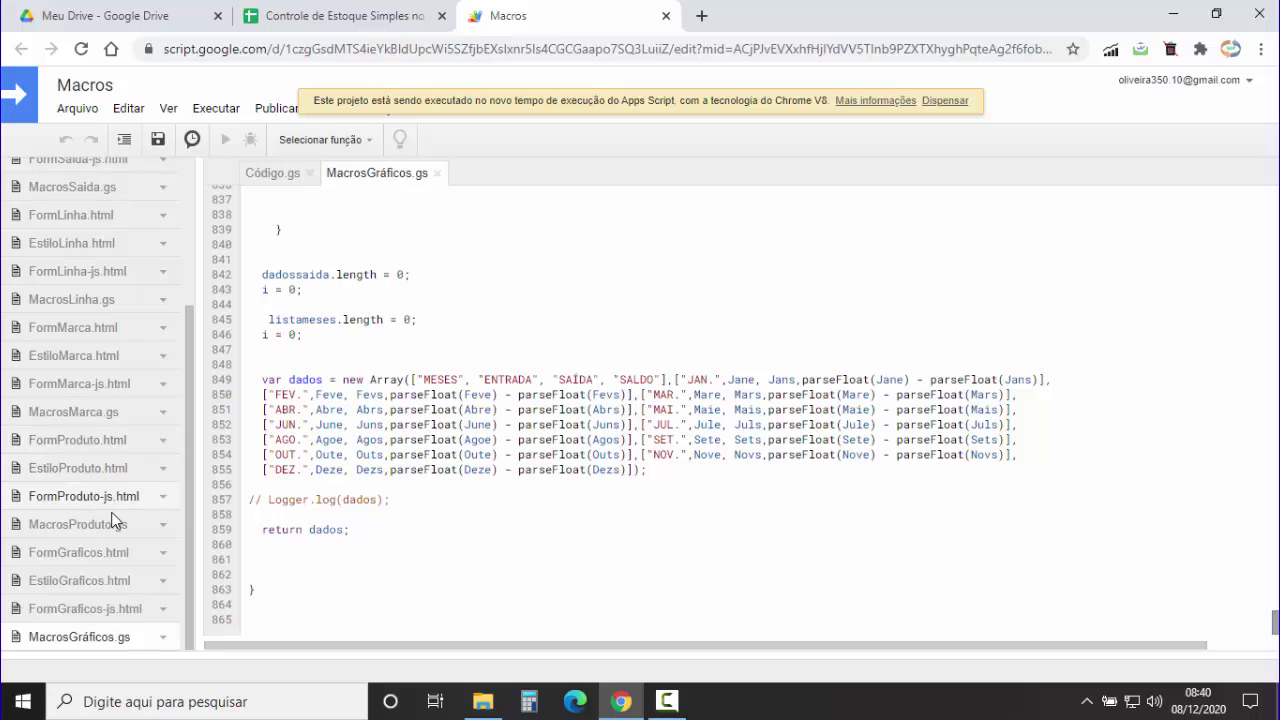
scroll(114, 514, "up", 3)
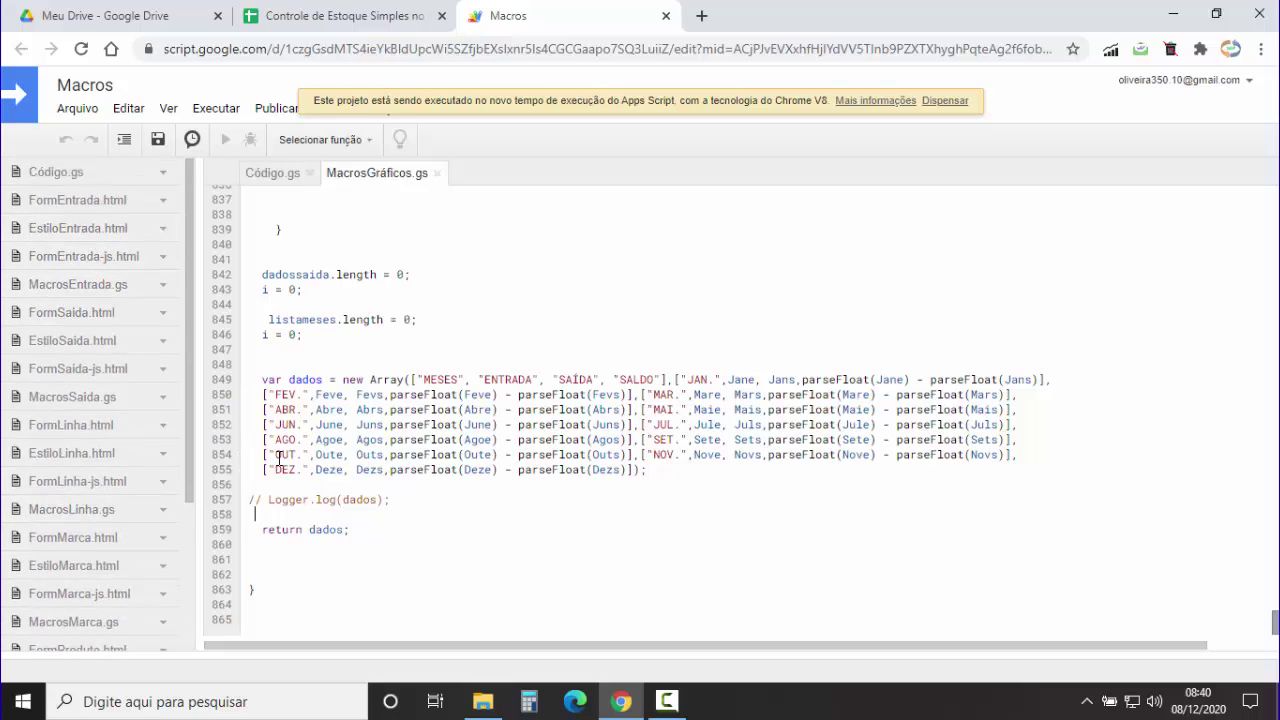
scroll(178, 381, "down", 2)
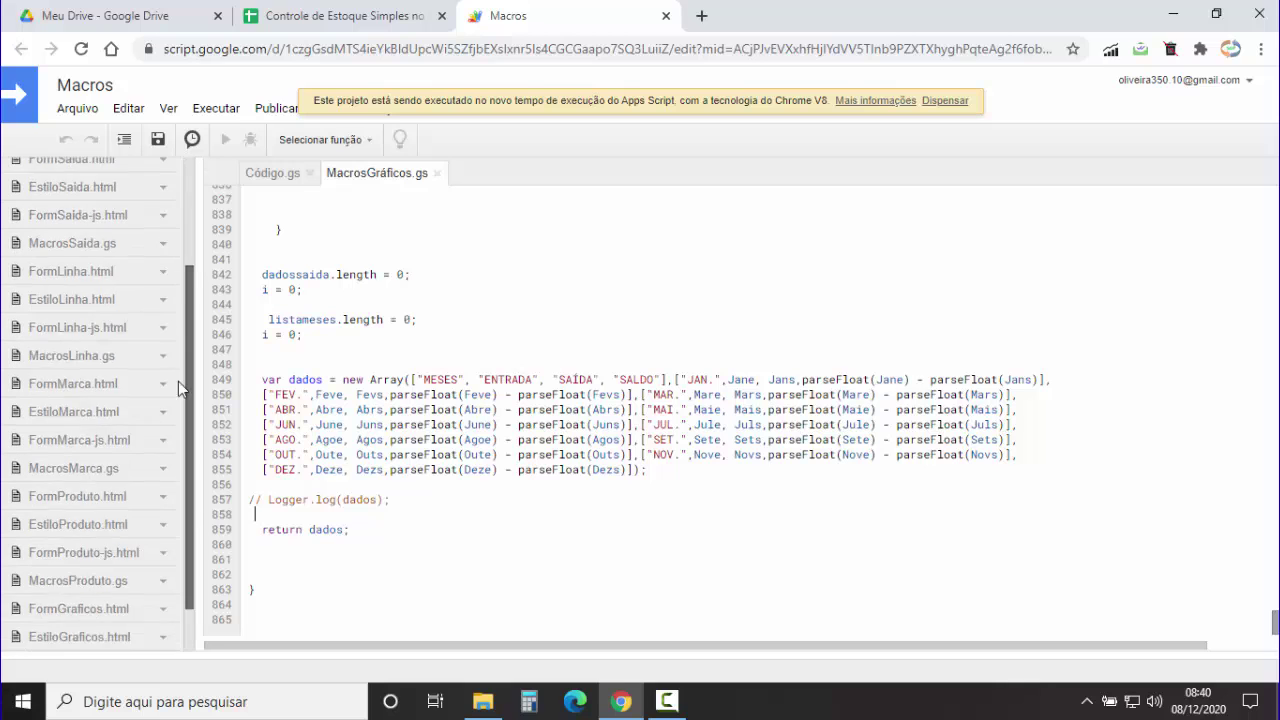
scroll(178, 381, "up", 5)
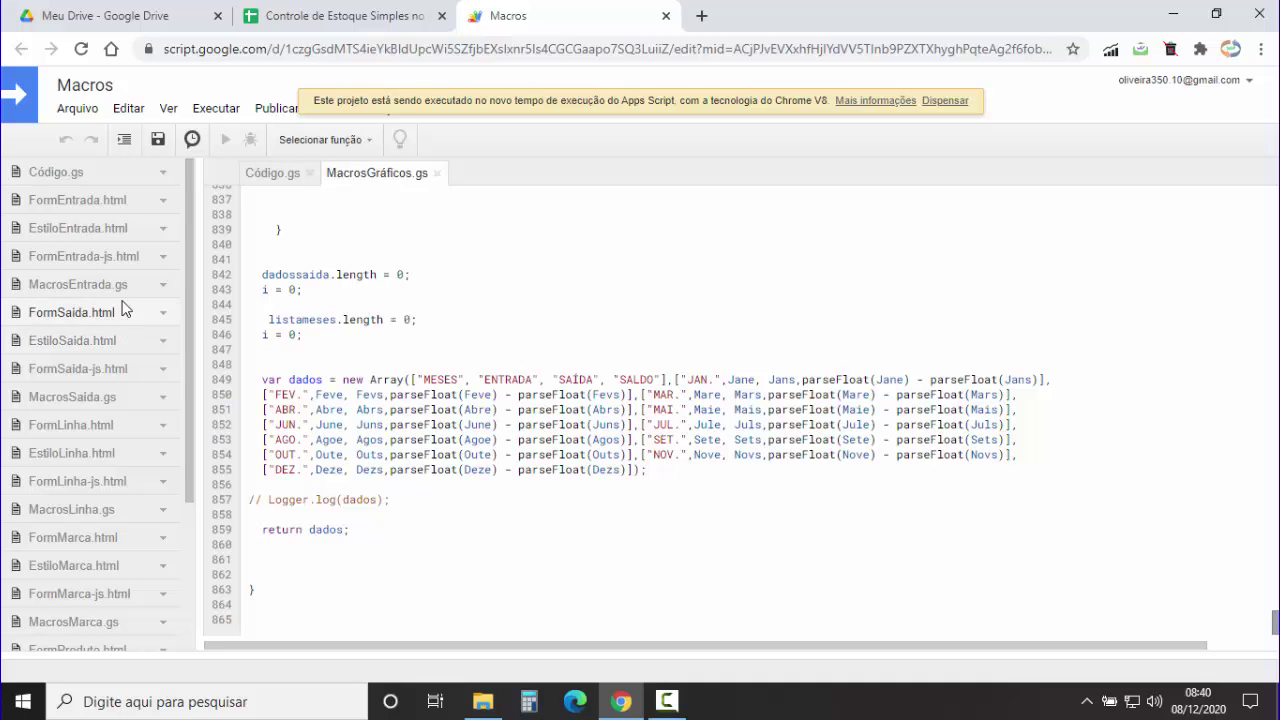
scroll(410, 468, "up", 7)
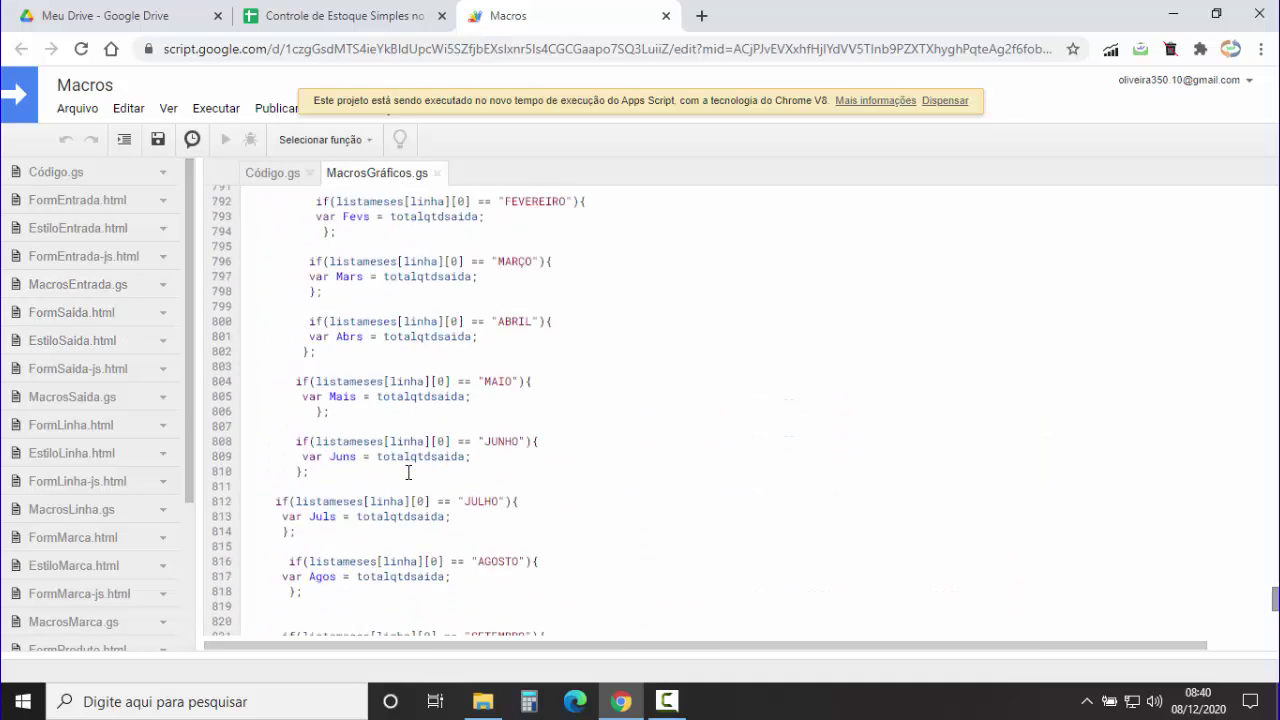
scroll(408, 472, "up", 3)
scroll(305, 480, "up", 10)
scroll(304, 477, "up", 10)
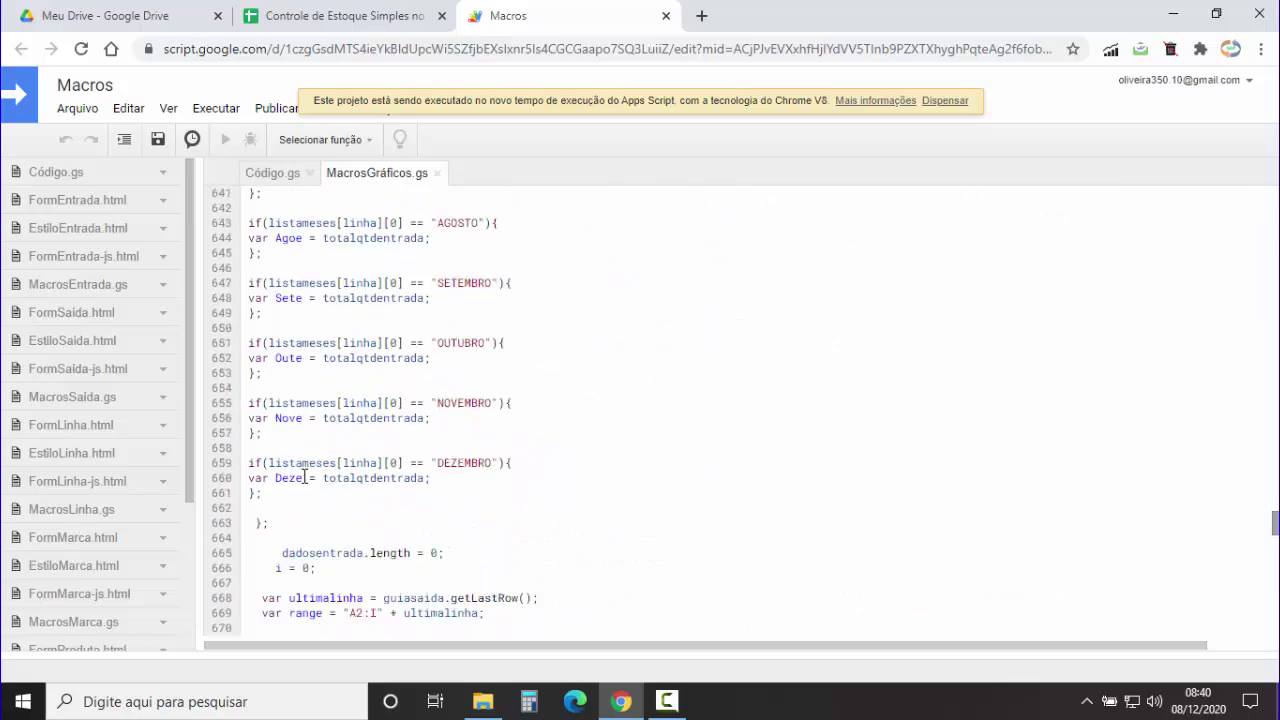
scroll(305, 477, "up", 6)
scroll(308, 474, "up", 8)
scroll(308, 474, "up", 8)
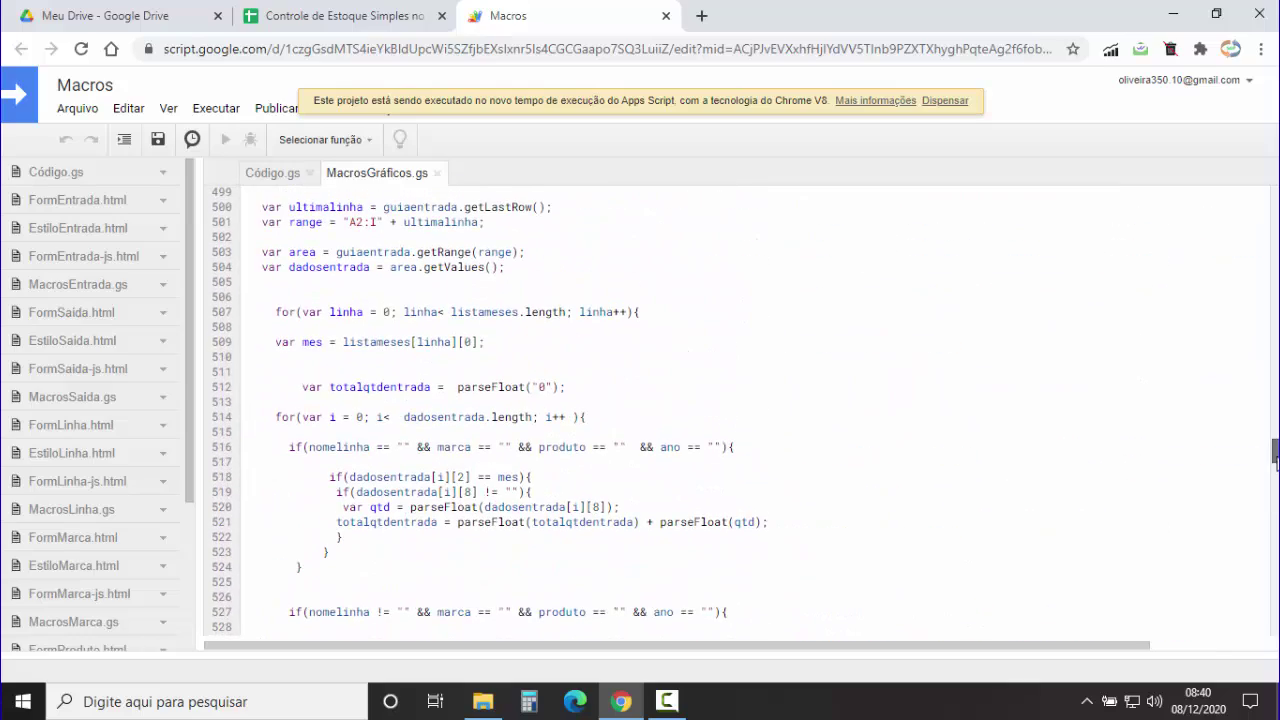
left_click_drag(1275, 455, 1275, 198)
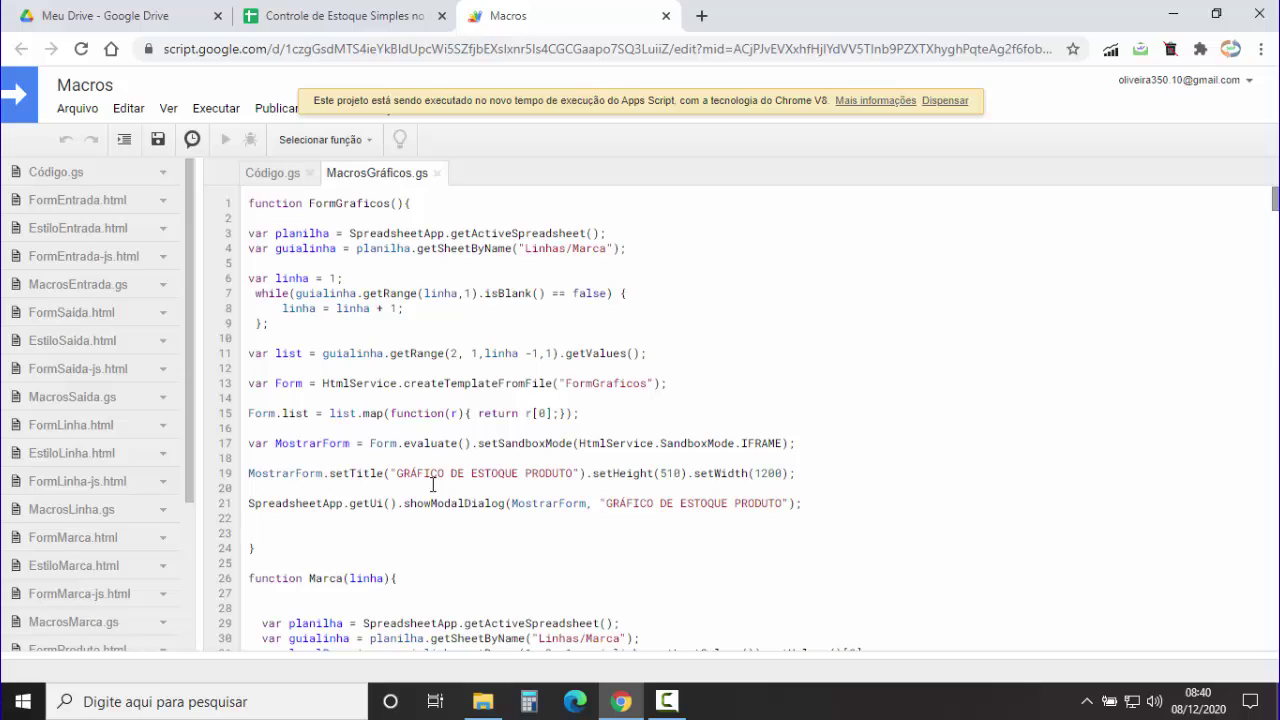
Dismiss the V8 runtime banner, adjust the file sidebar, and return to the stock-control spreadsheet.
left_click(936, 101)
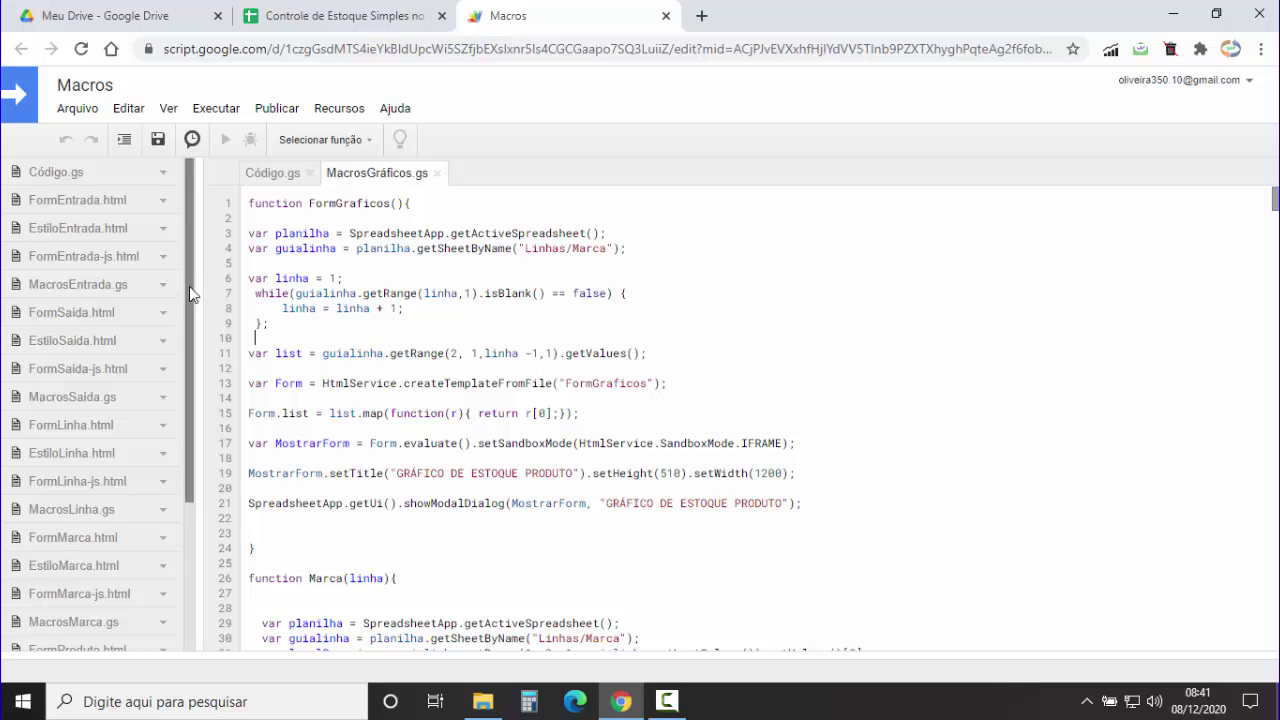
mouse_move(189, 282)
left_mouse_down()
mouse_move(192, 465)
mouse_move(190, 337)
left_mouse_up()
mouse_move(187, 278)
left_mouse_down()
mouse_move(188, 508)
mouse_move(214, 237)
left_mouse_up()
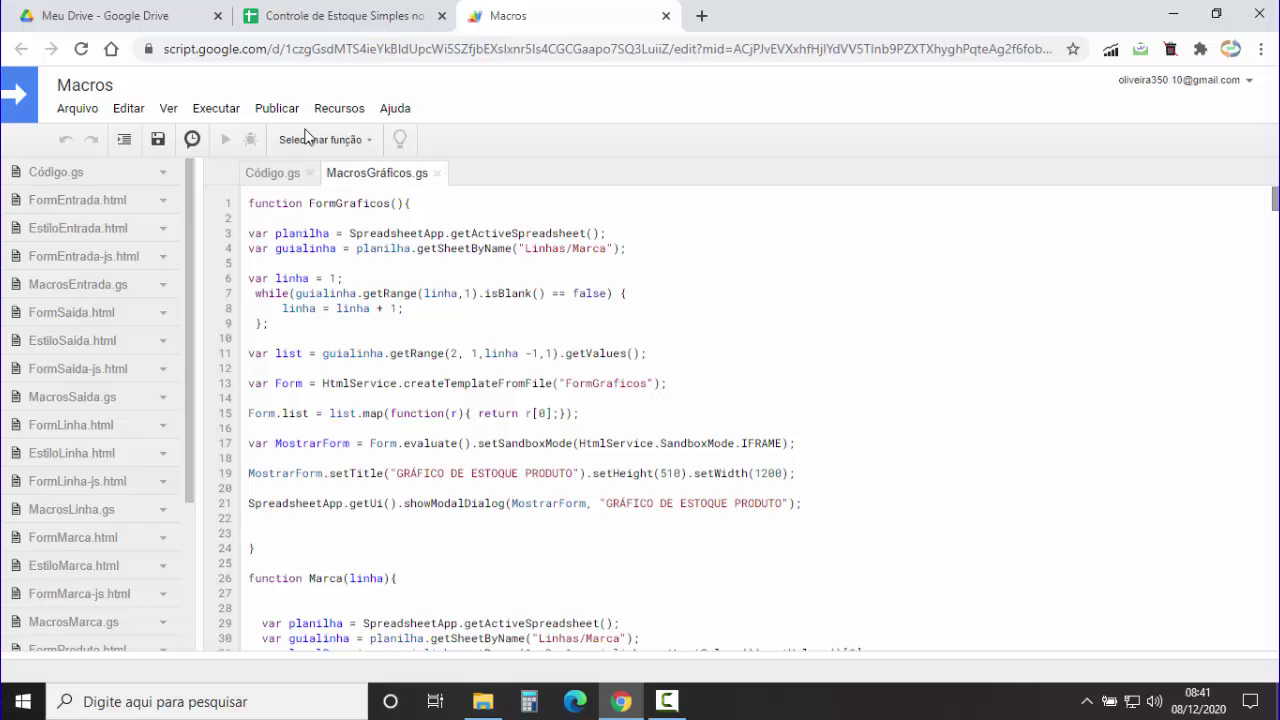
left_click(330, 16)
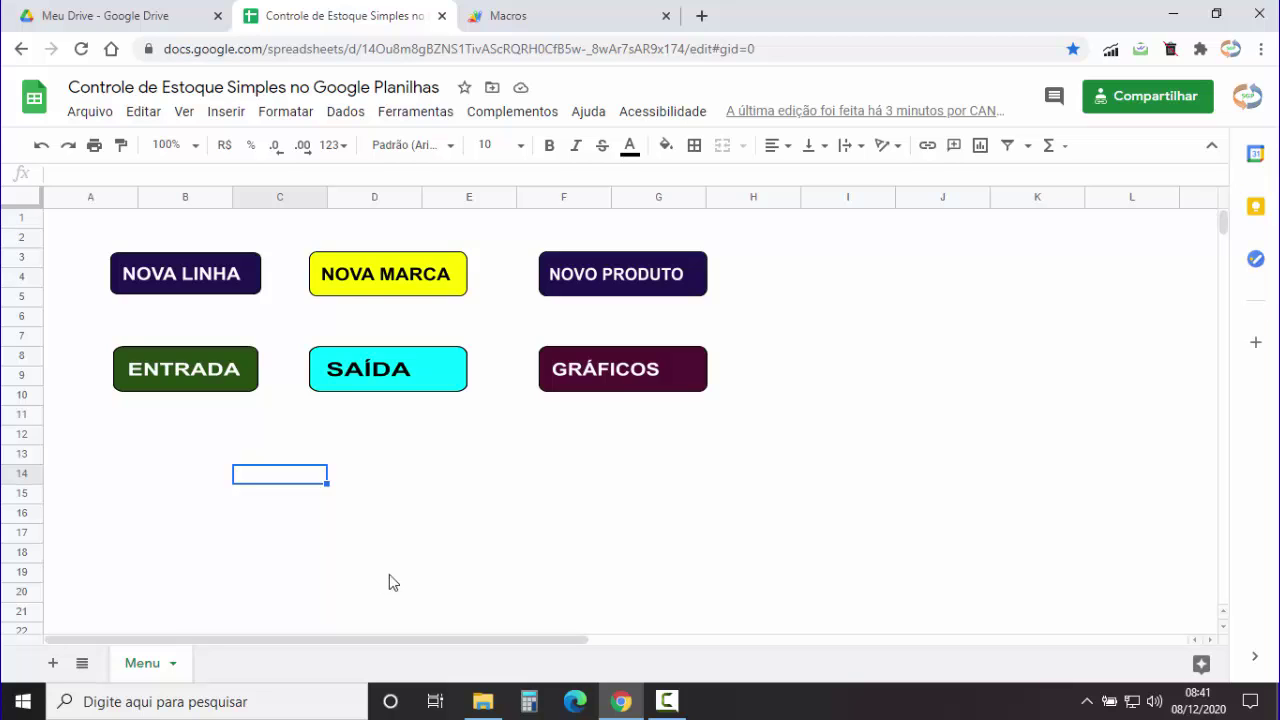
Run the GRÁFICOS button on the Menu sheet to launch the stock chart dialog.
left_click(627, 372)
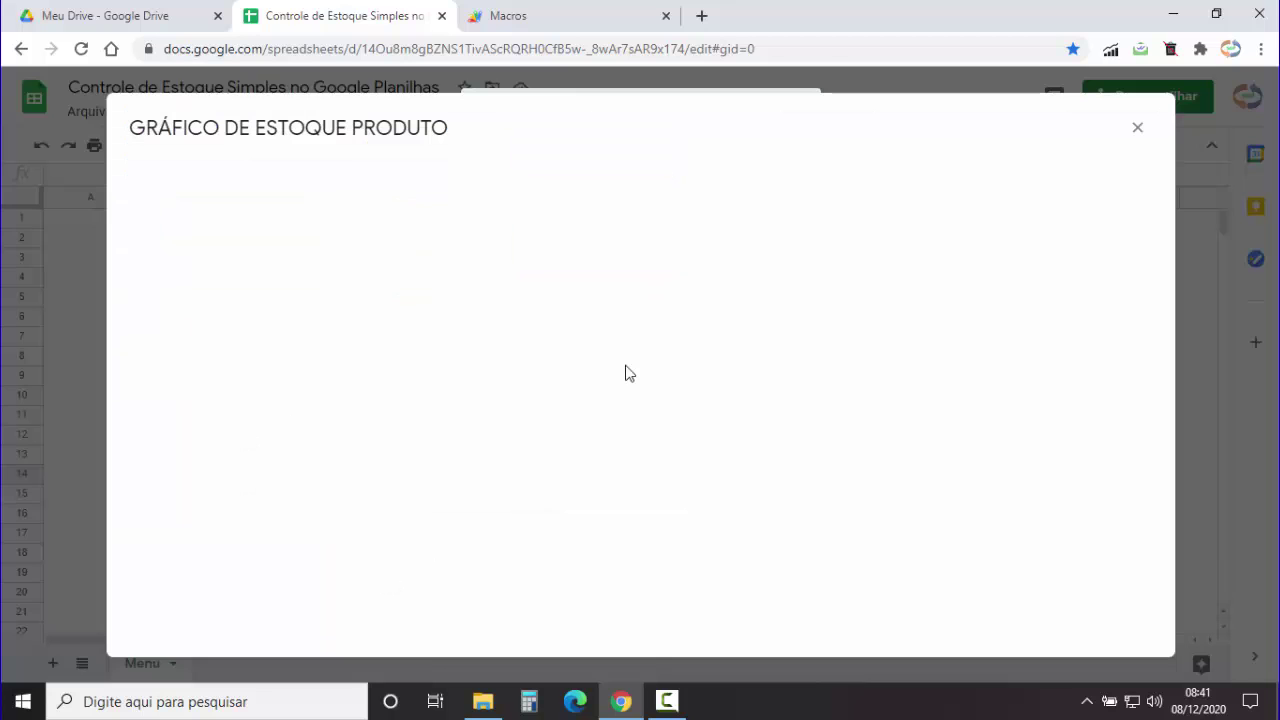